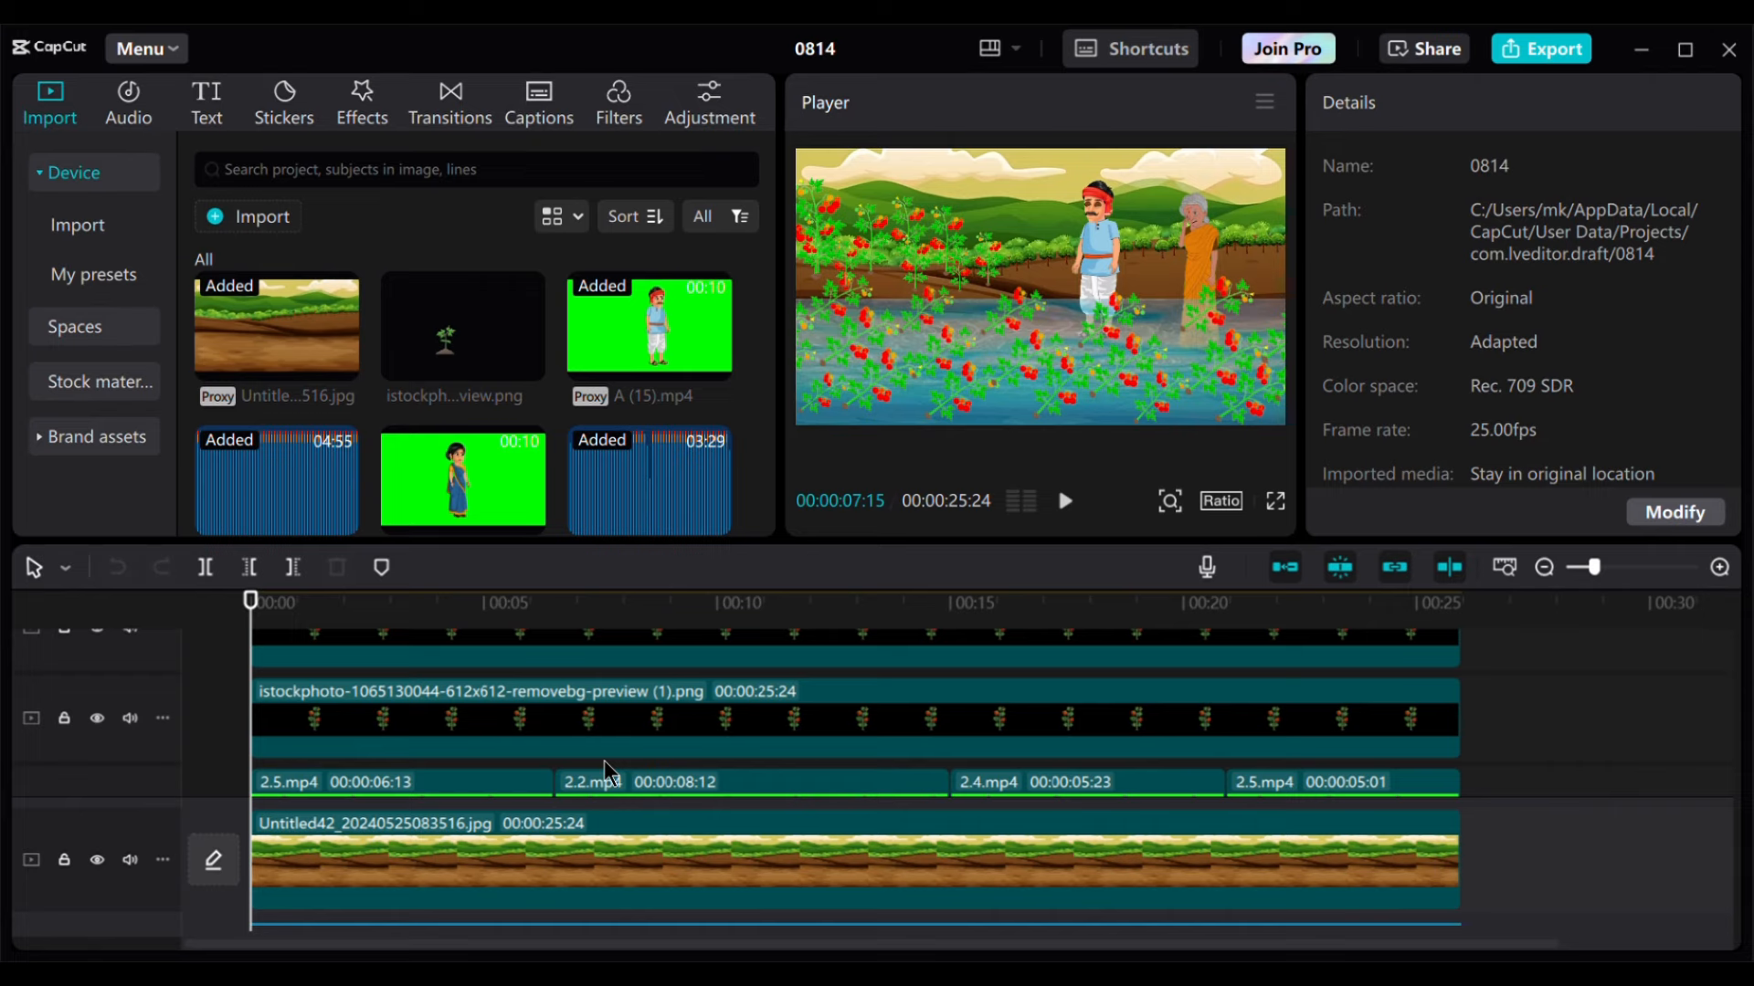
Step: Play back the first few seconds of the farm scene and look over its stacked plant layers in the timeline
scroll(626, 732, up, 3)
scroll(673, 704, down, 2)
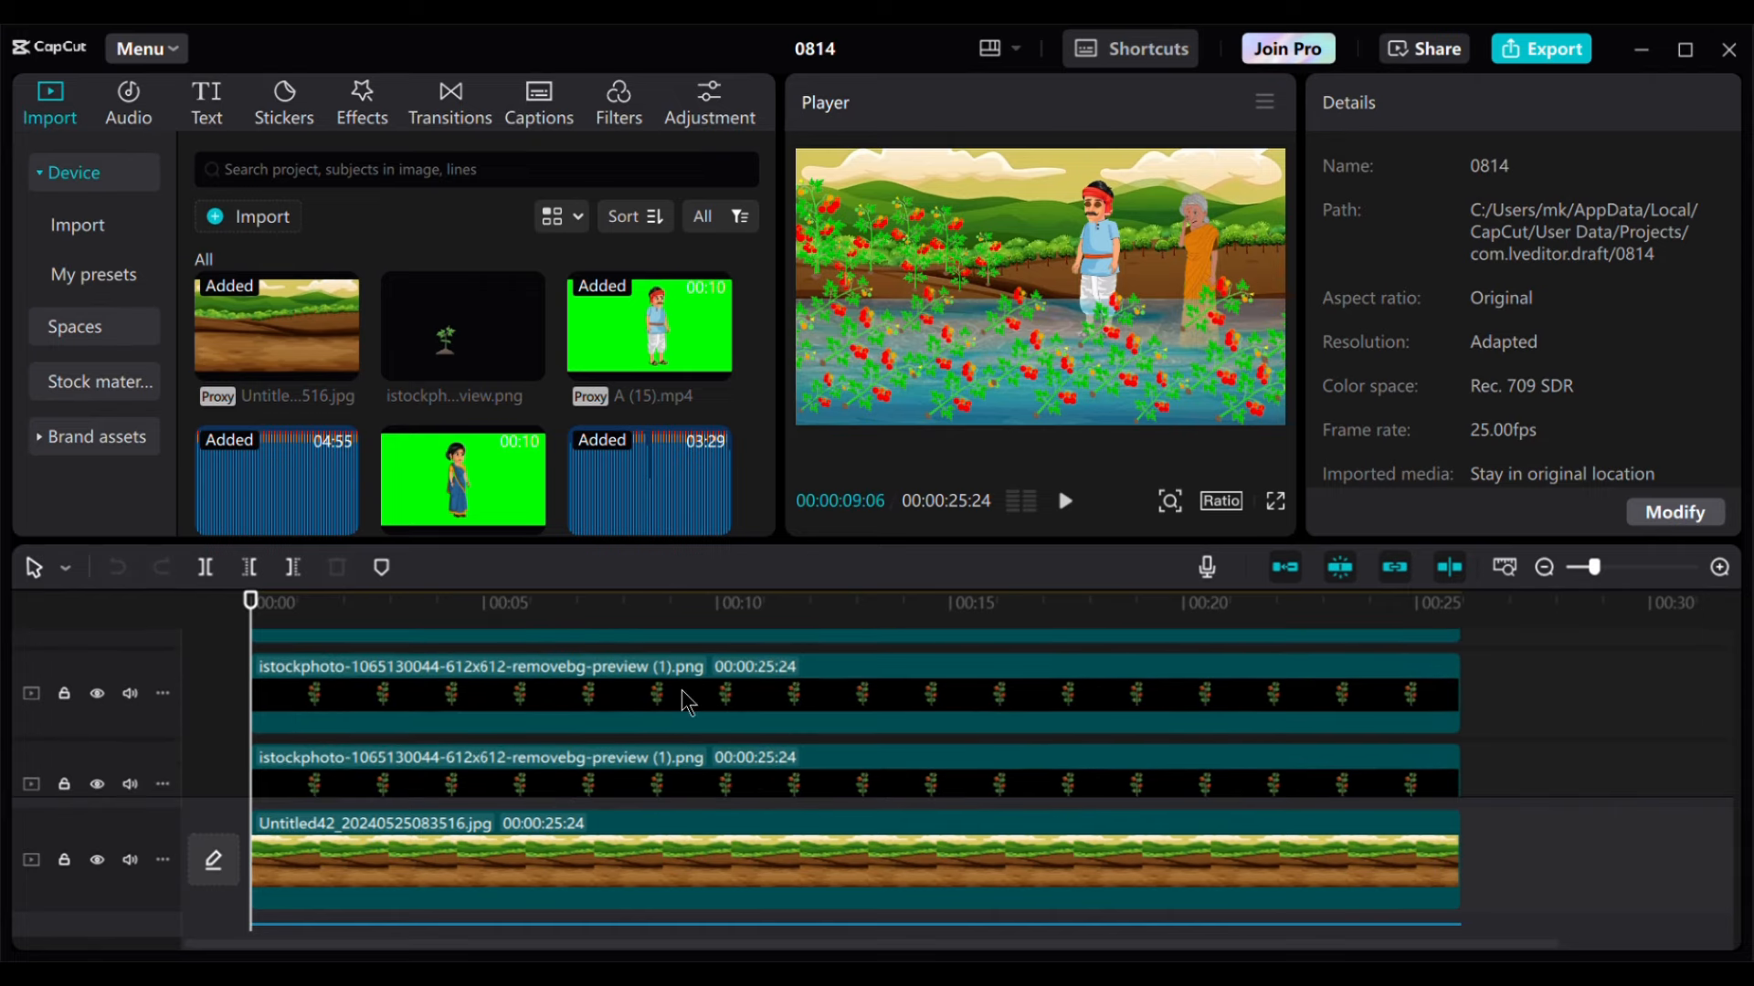
scroll(688, 704, down, 2)
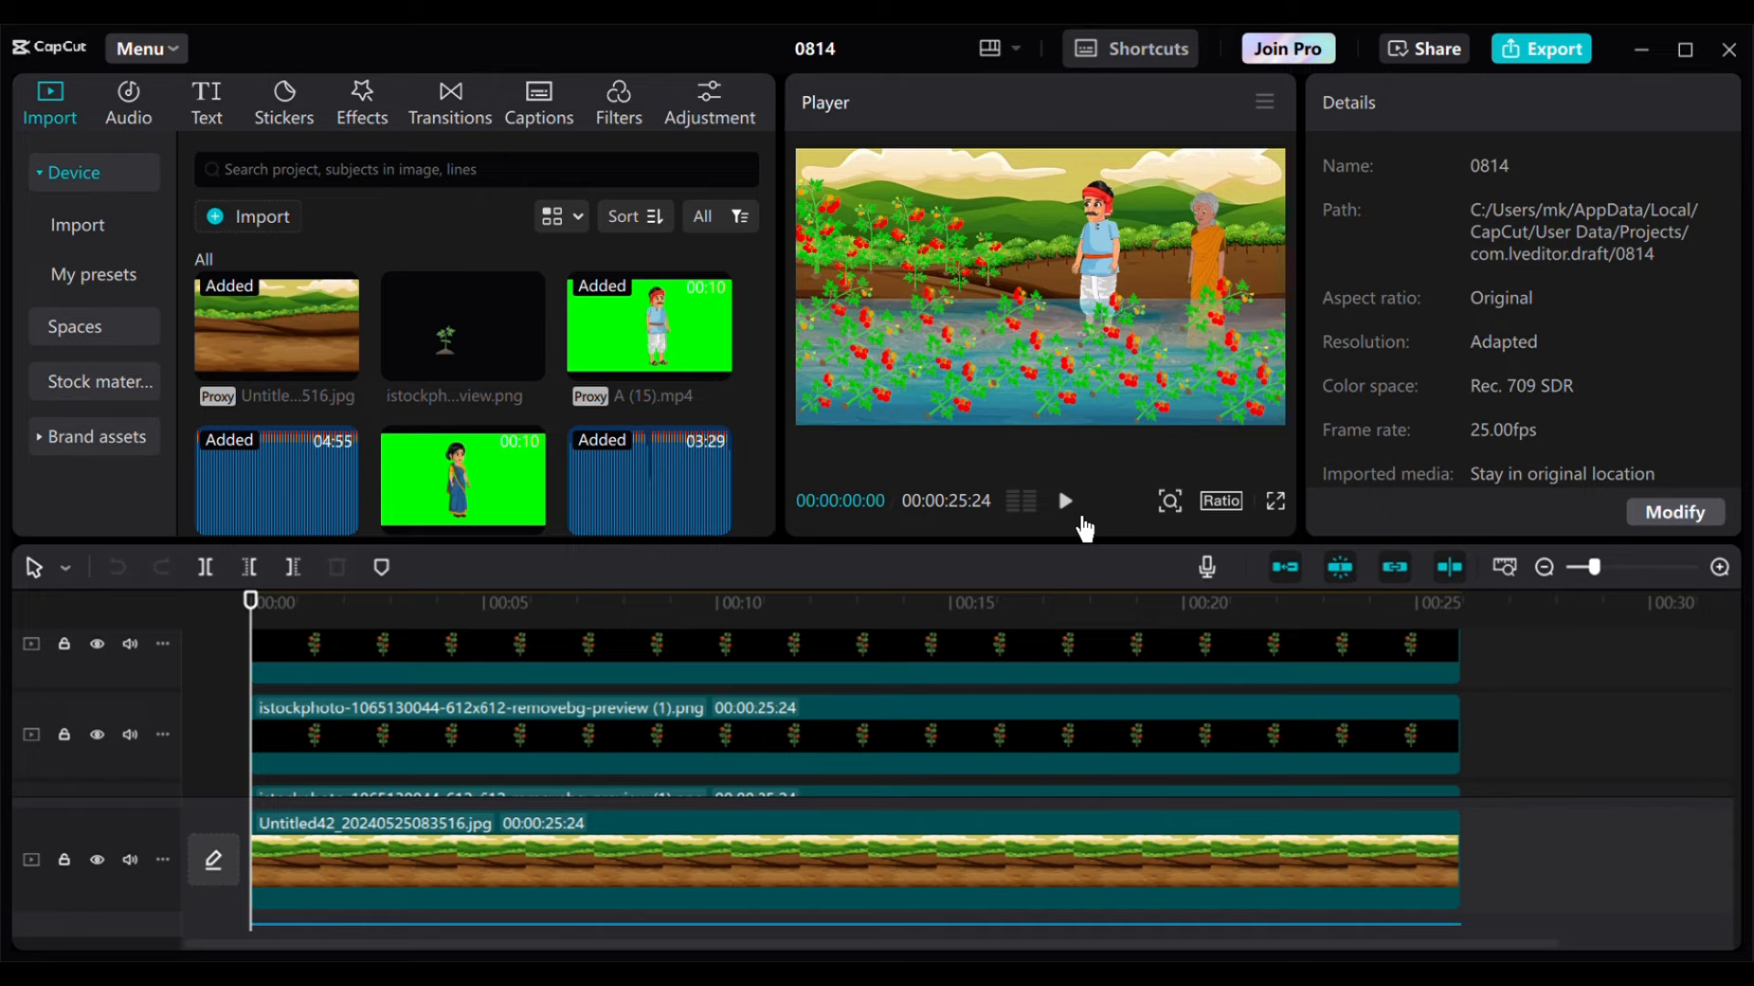
click(1083, 518)
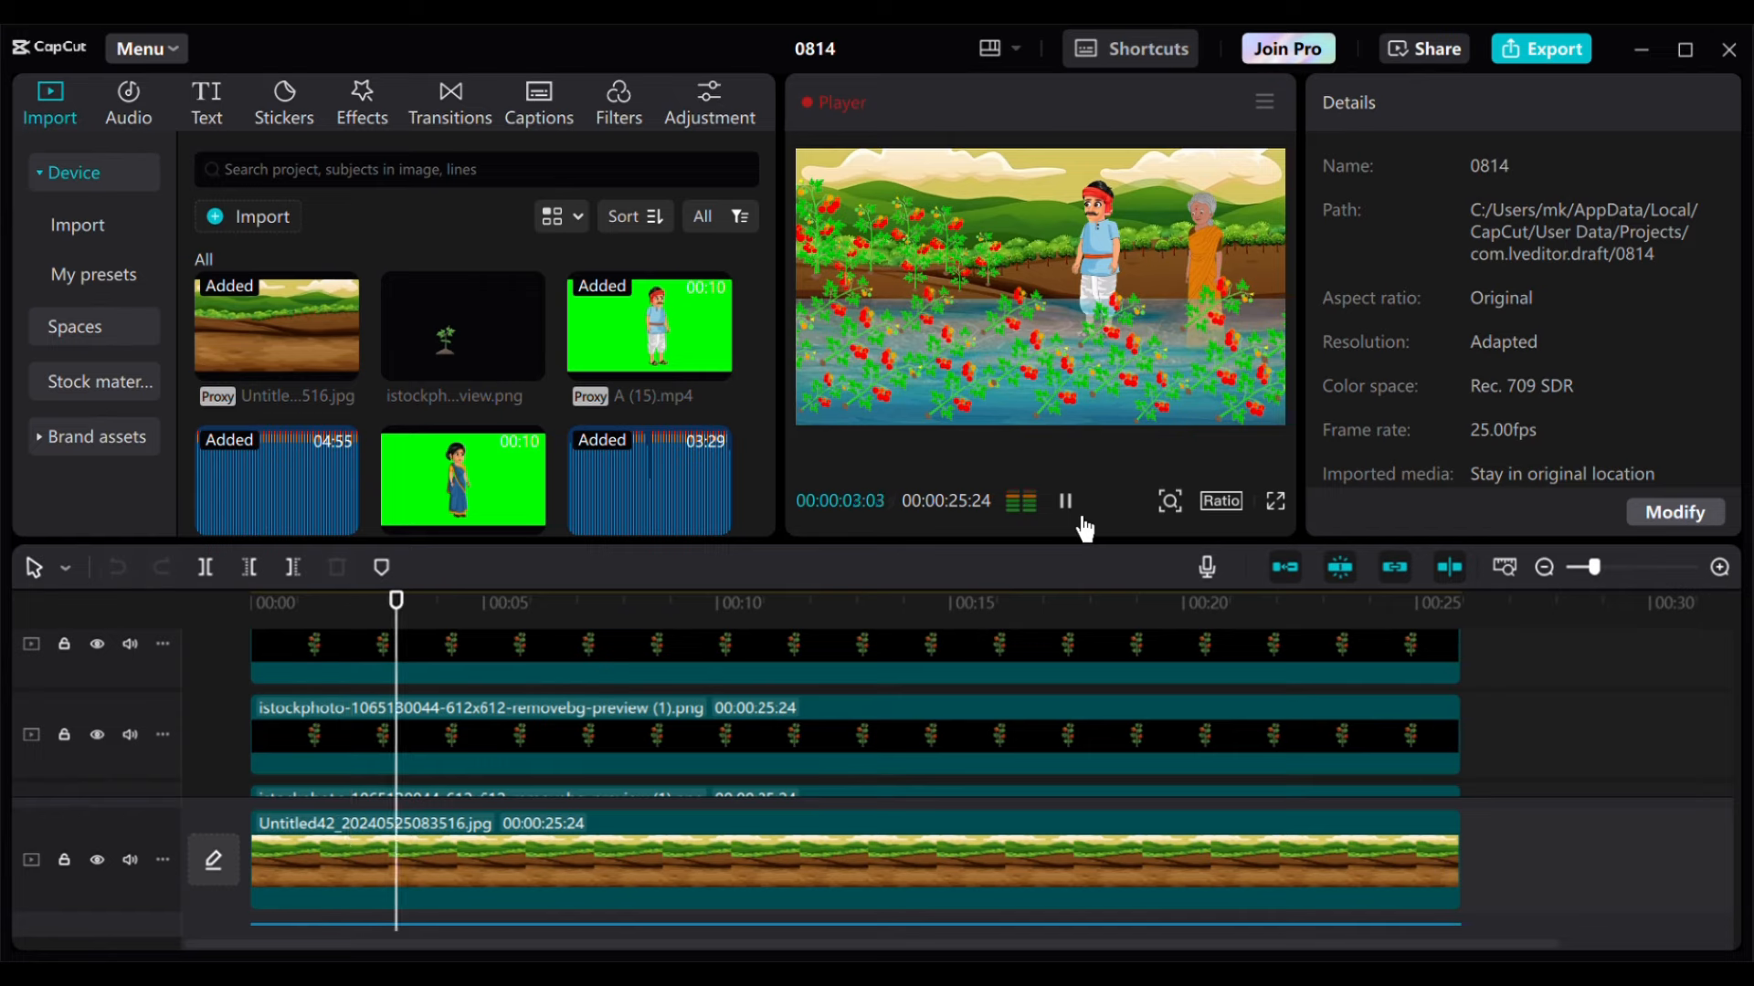
click(1083, 520)
scroll(1029, 698, down, 1)
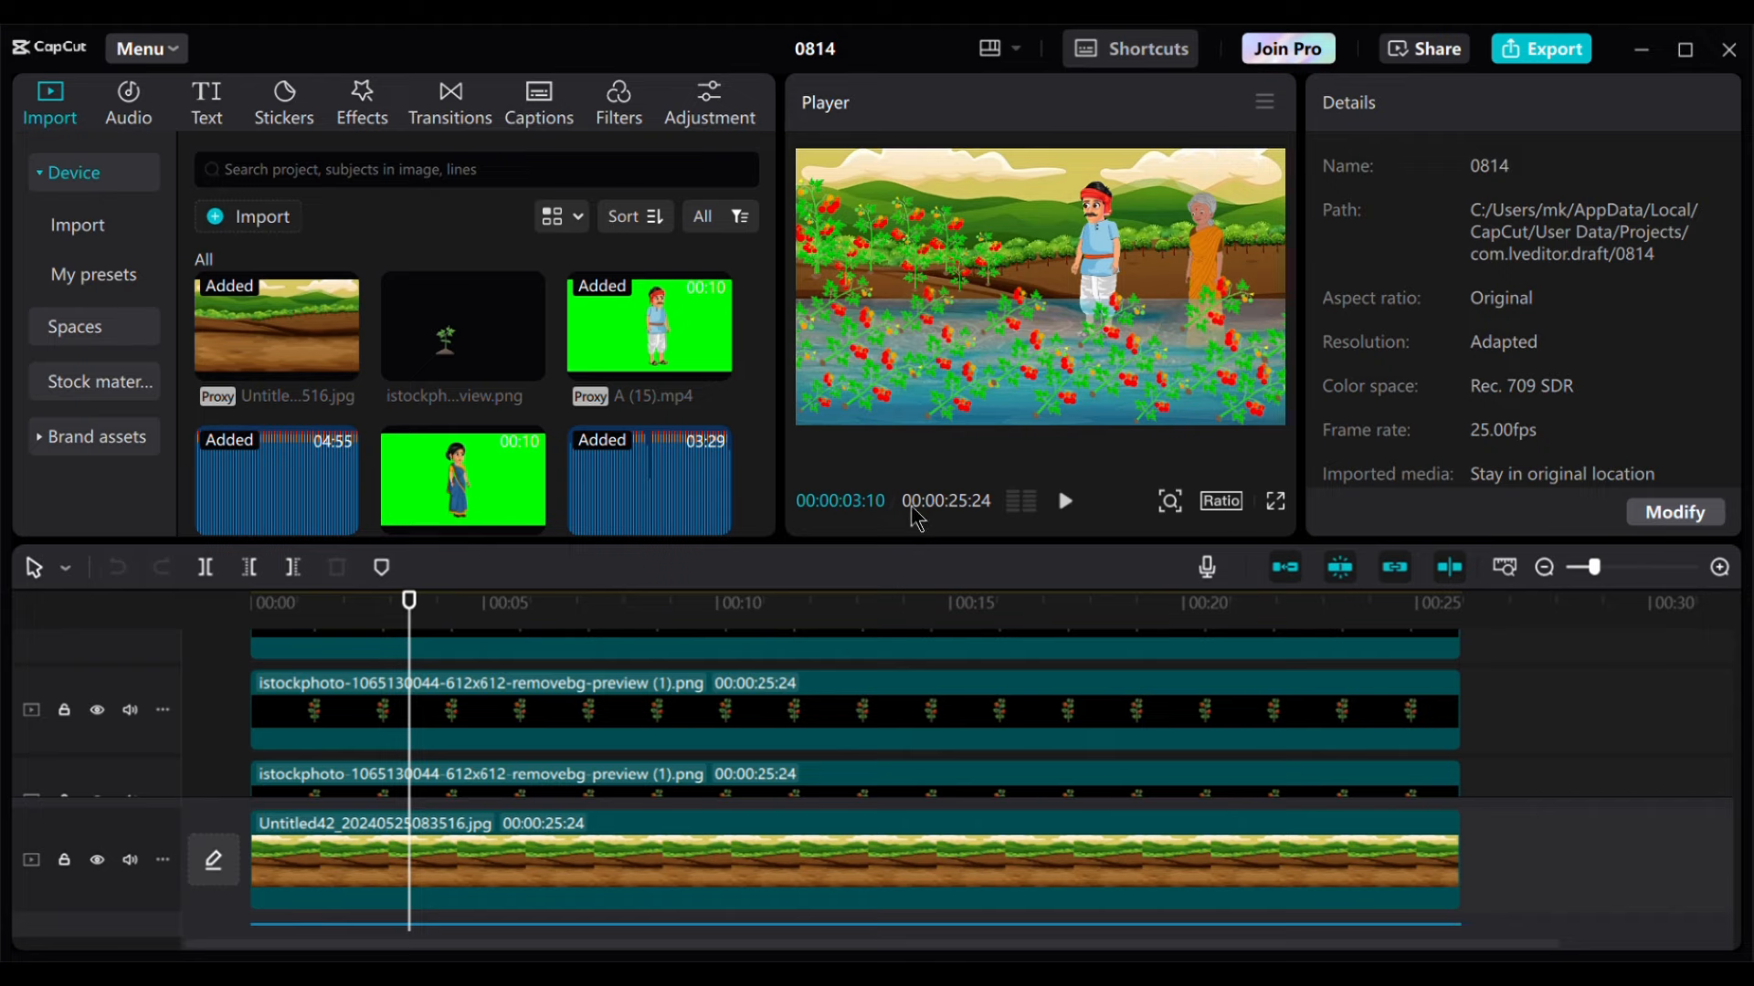
scroll(560, 745, down, 3)
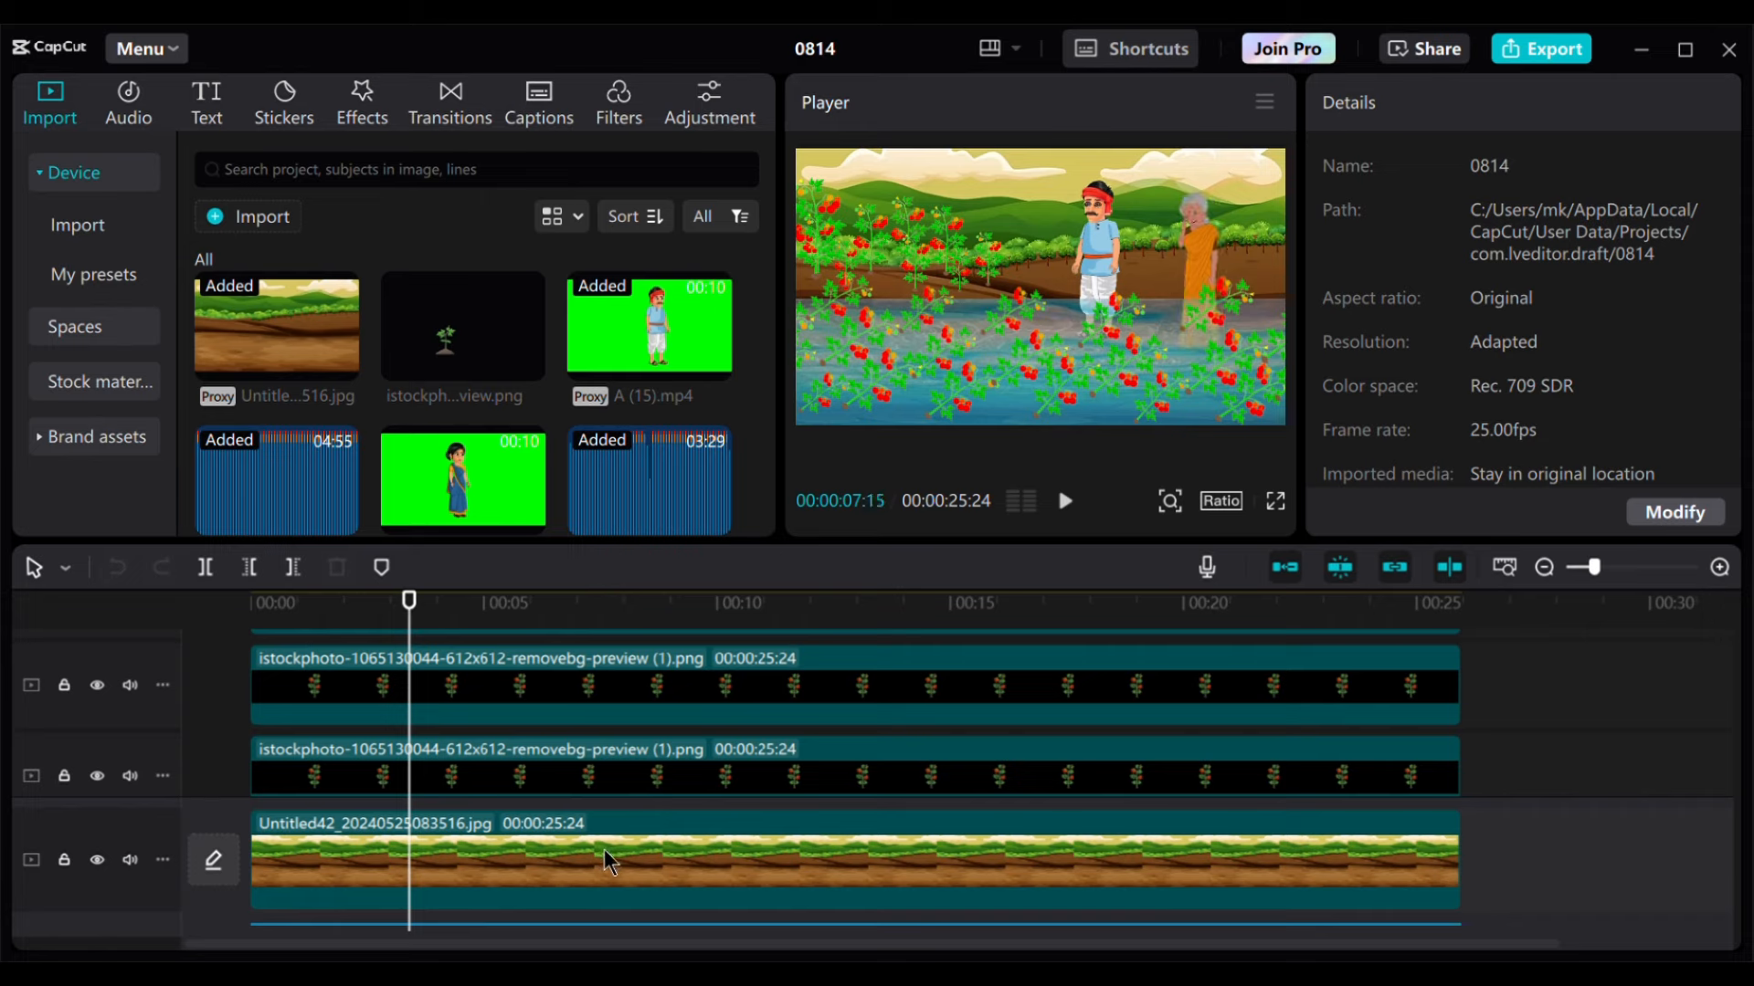
Step: Try raising the background image clip's saturation to 25, with the player view enlarged
click(669, 877)
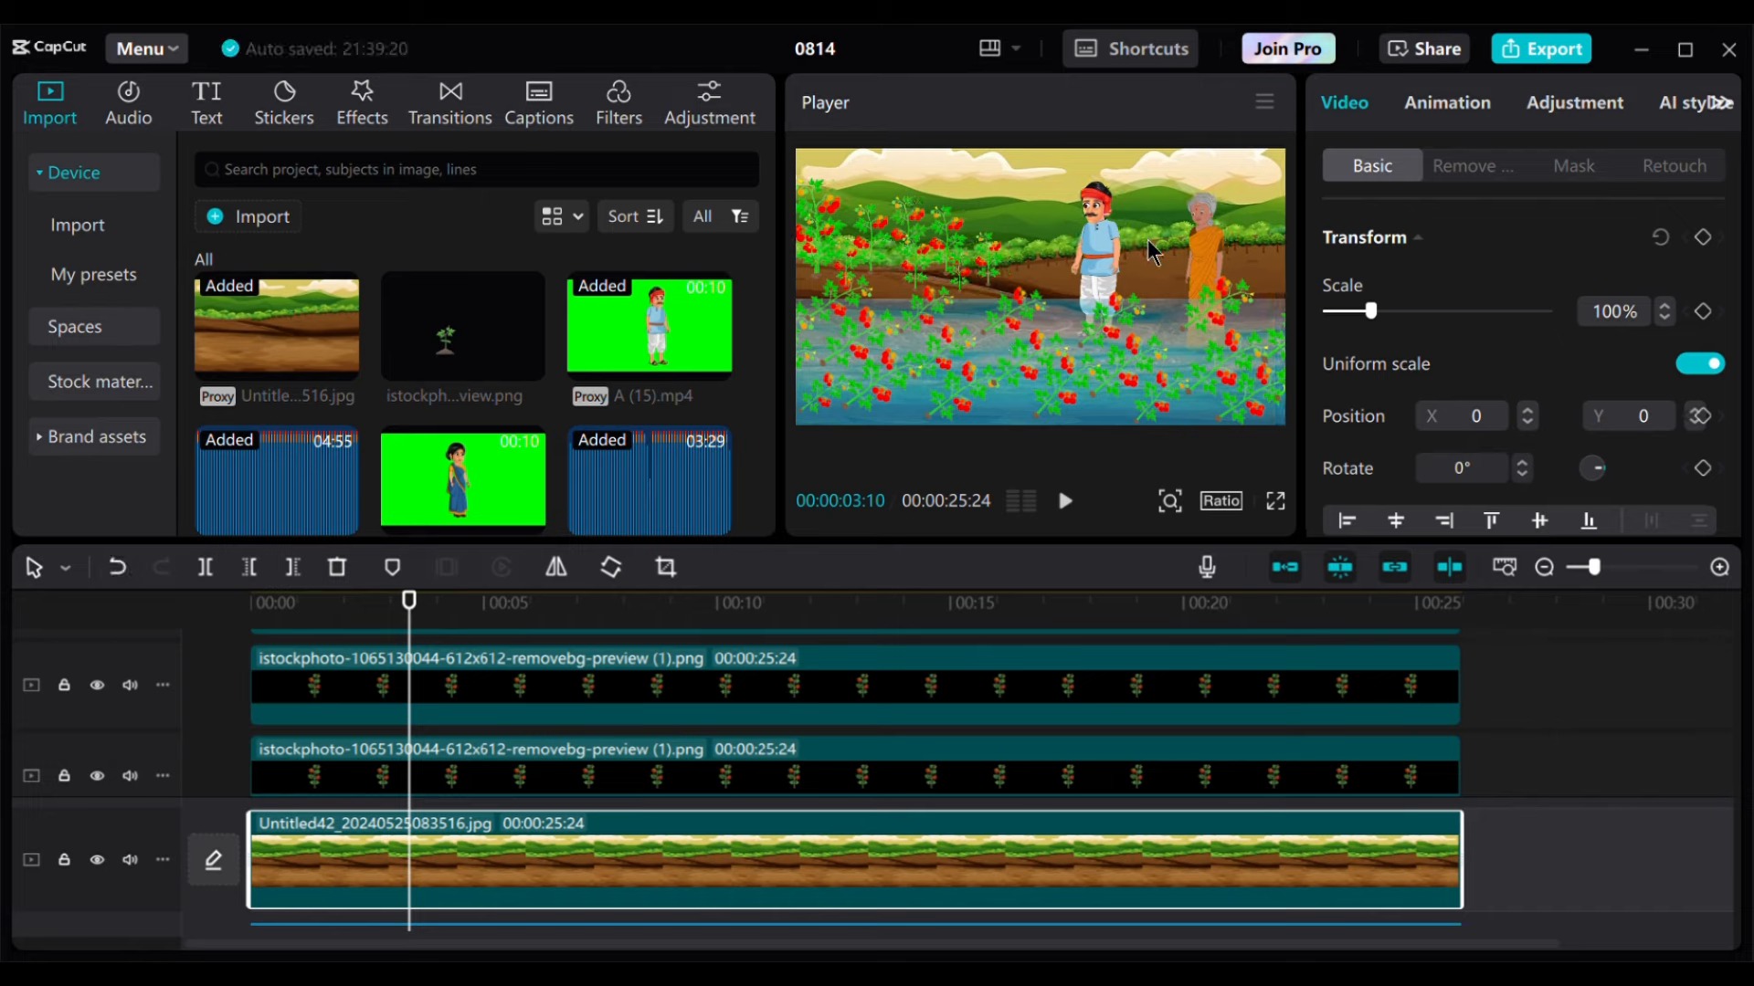
click(1170, 507)
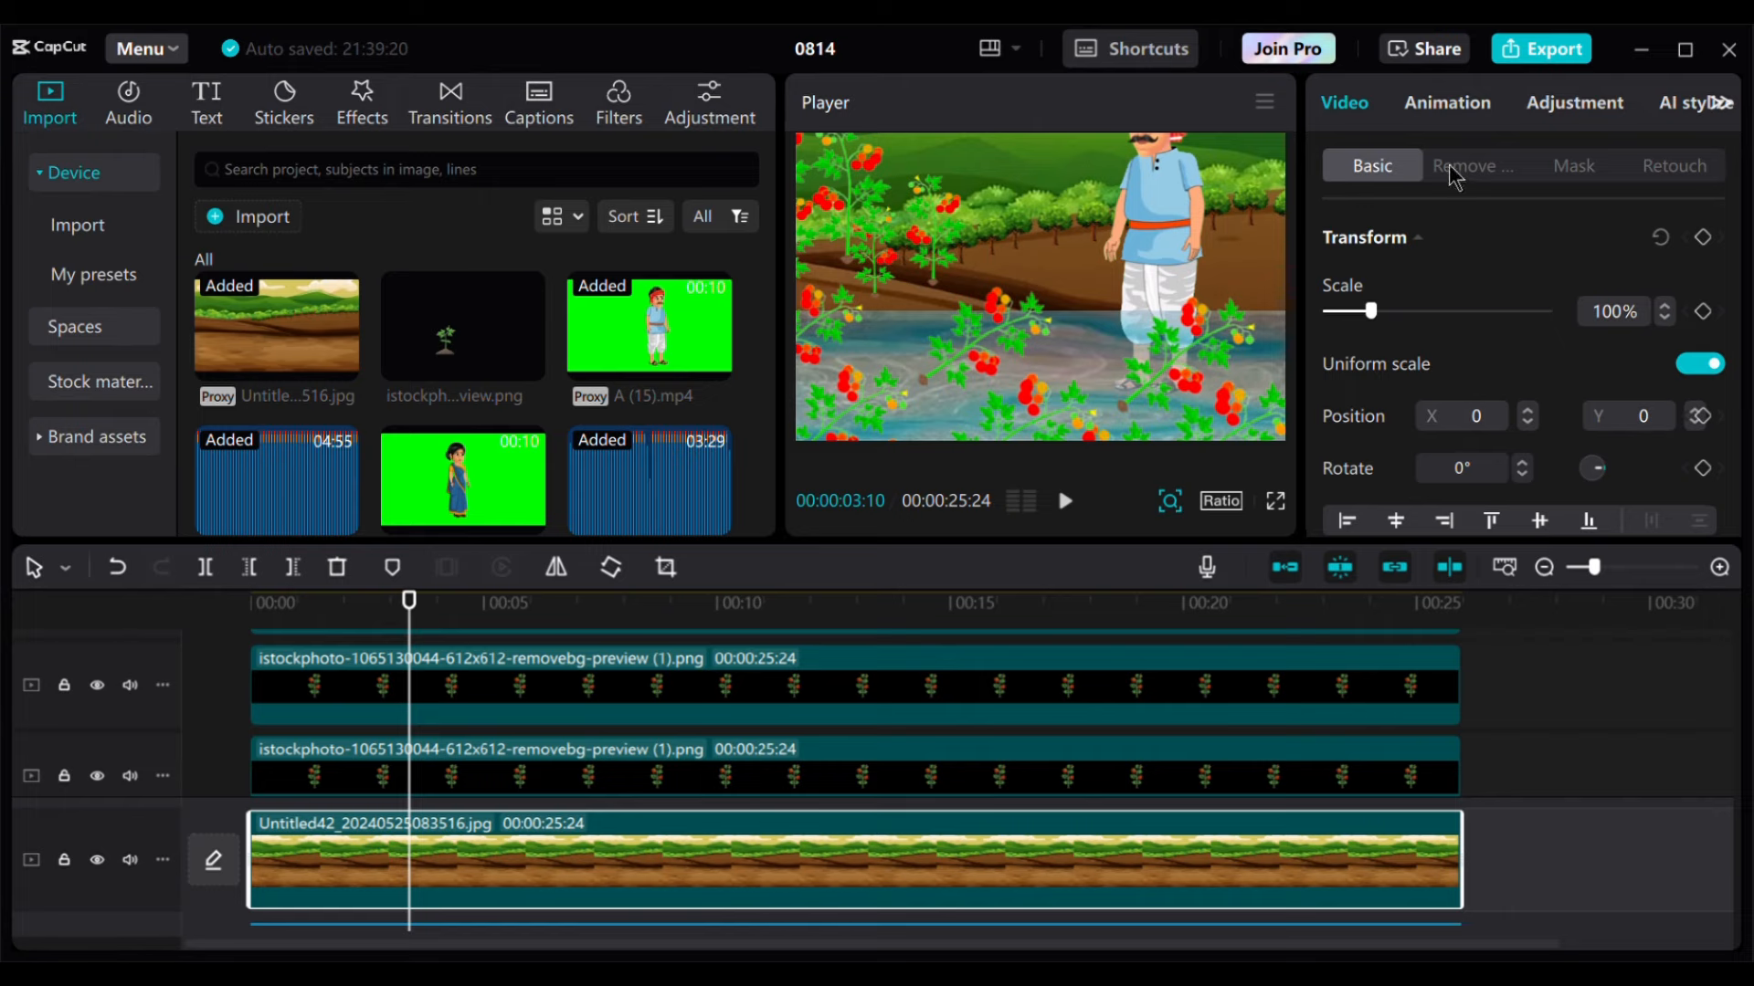
click(1564, 109)
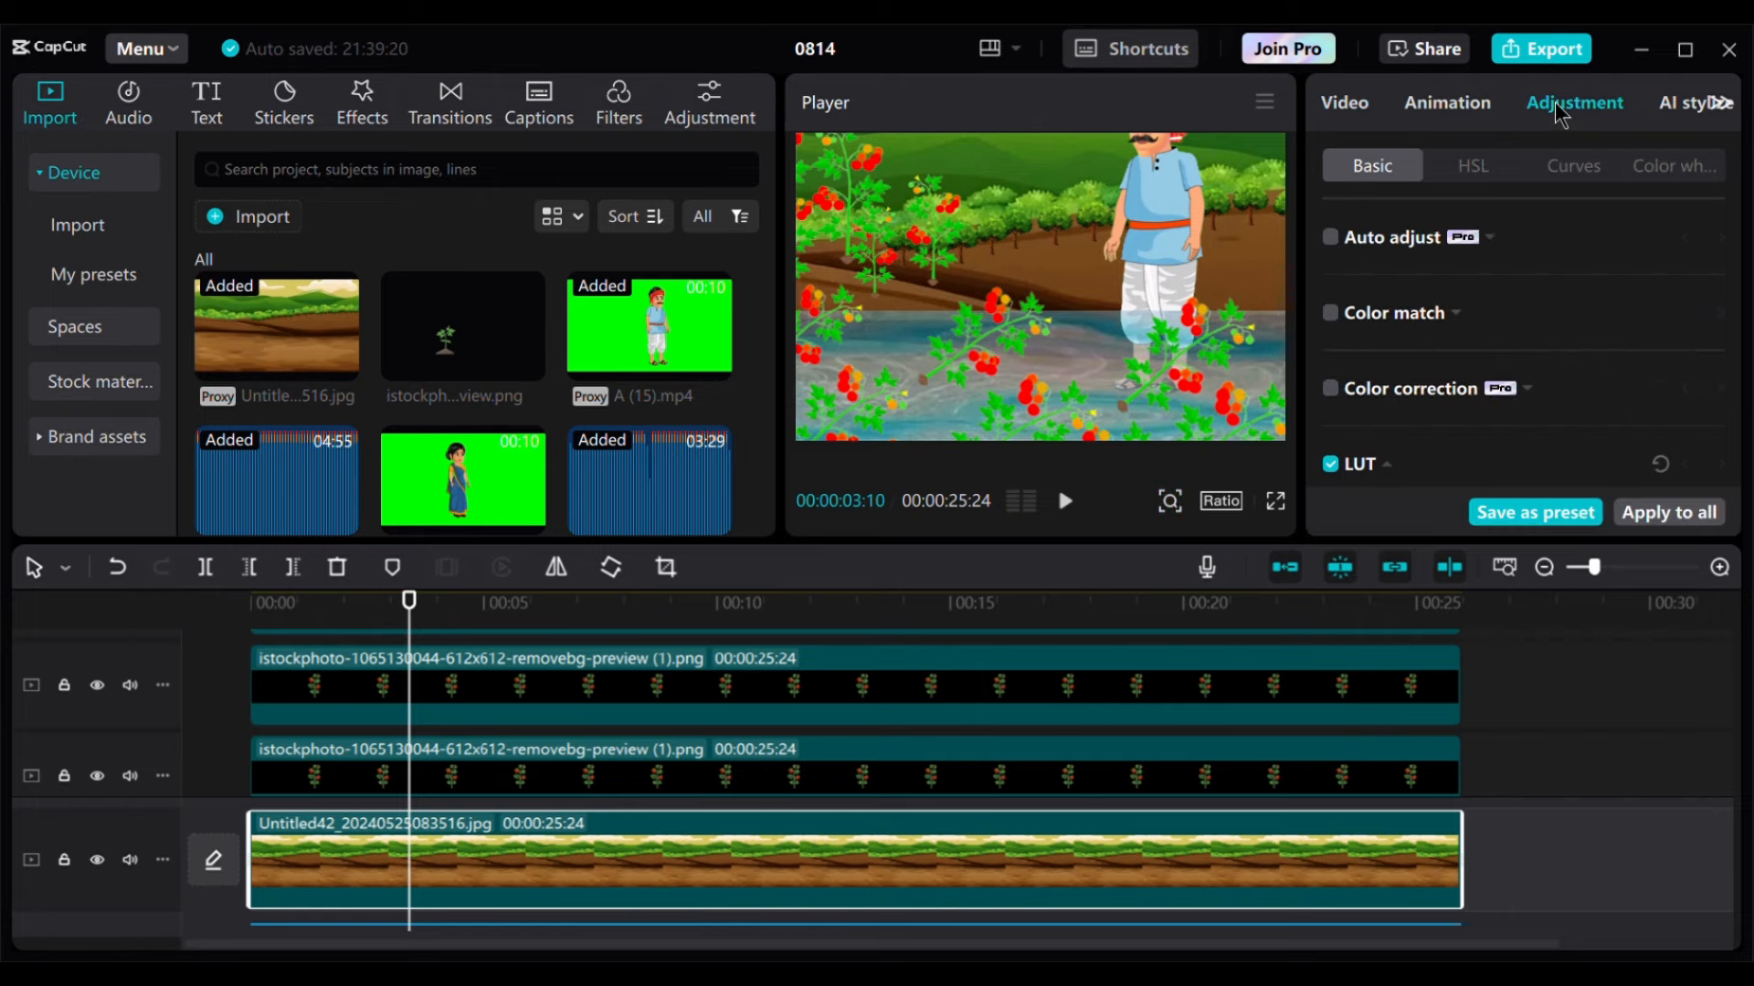
scroll(1515, 423, down, 10)
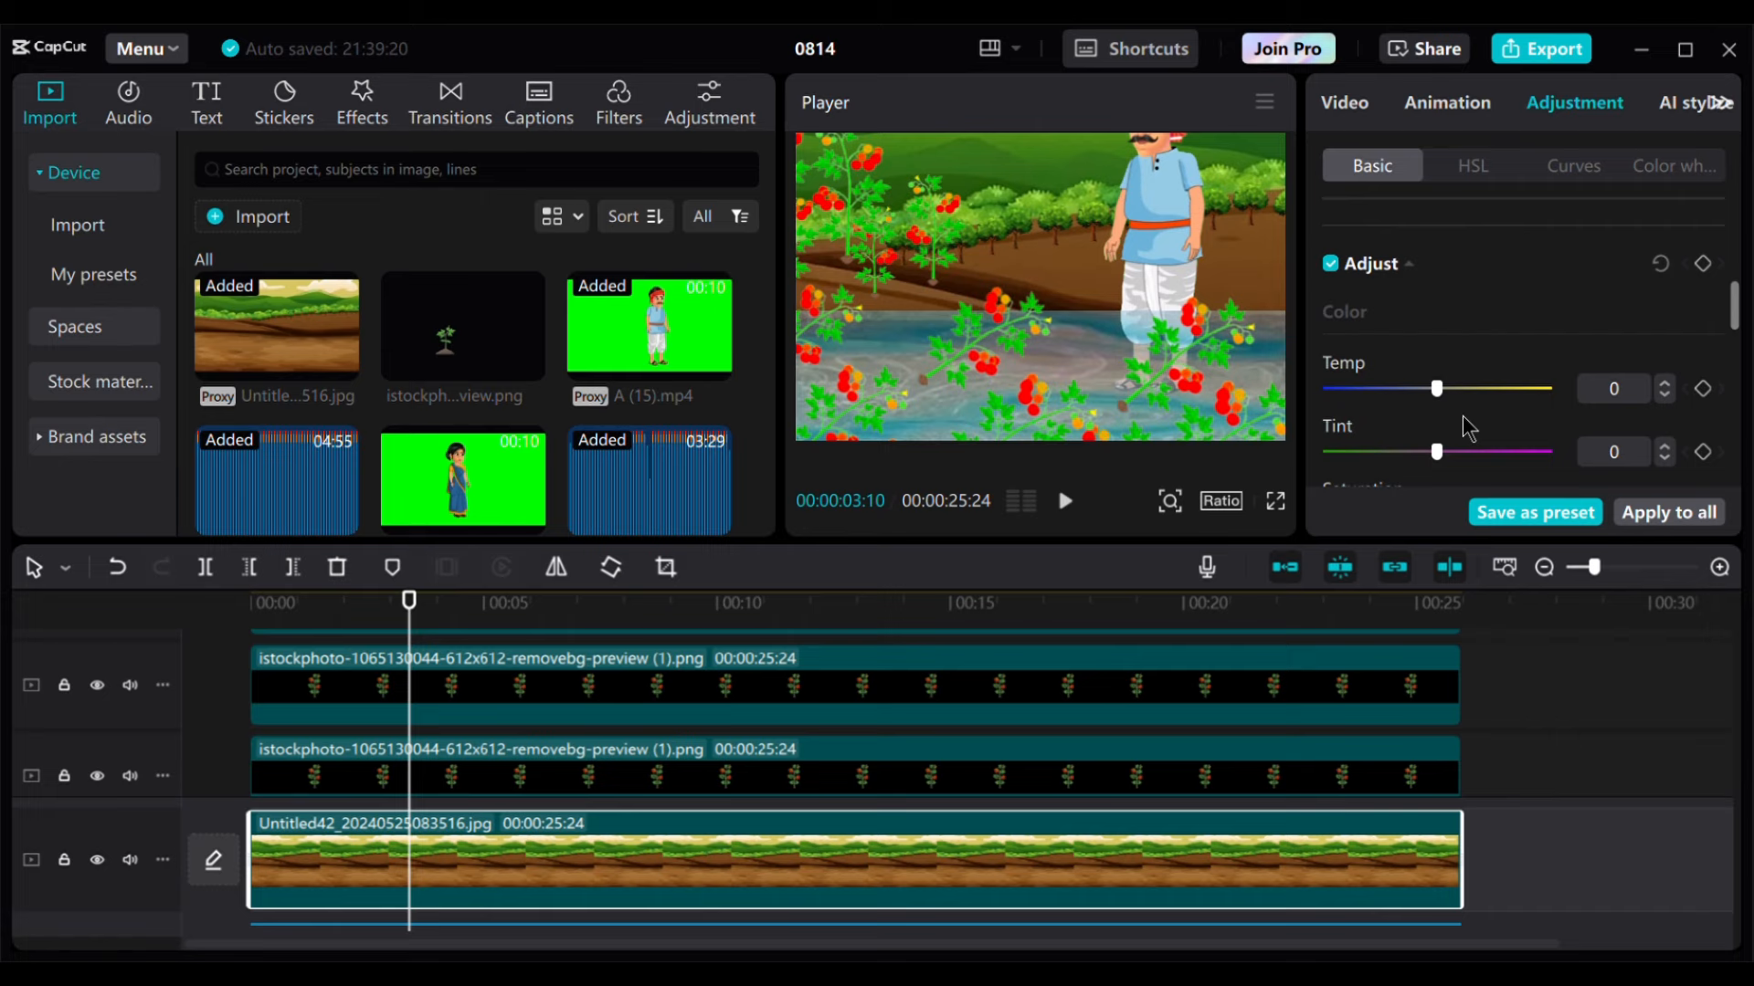
scroll(1477, 430, down, 5)
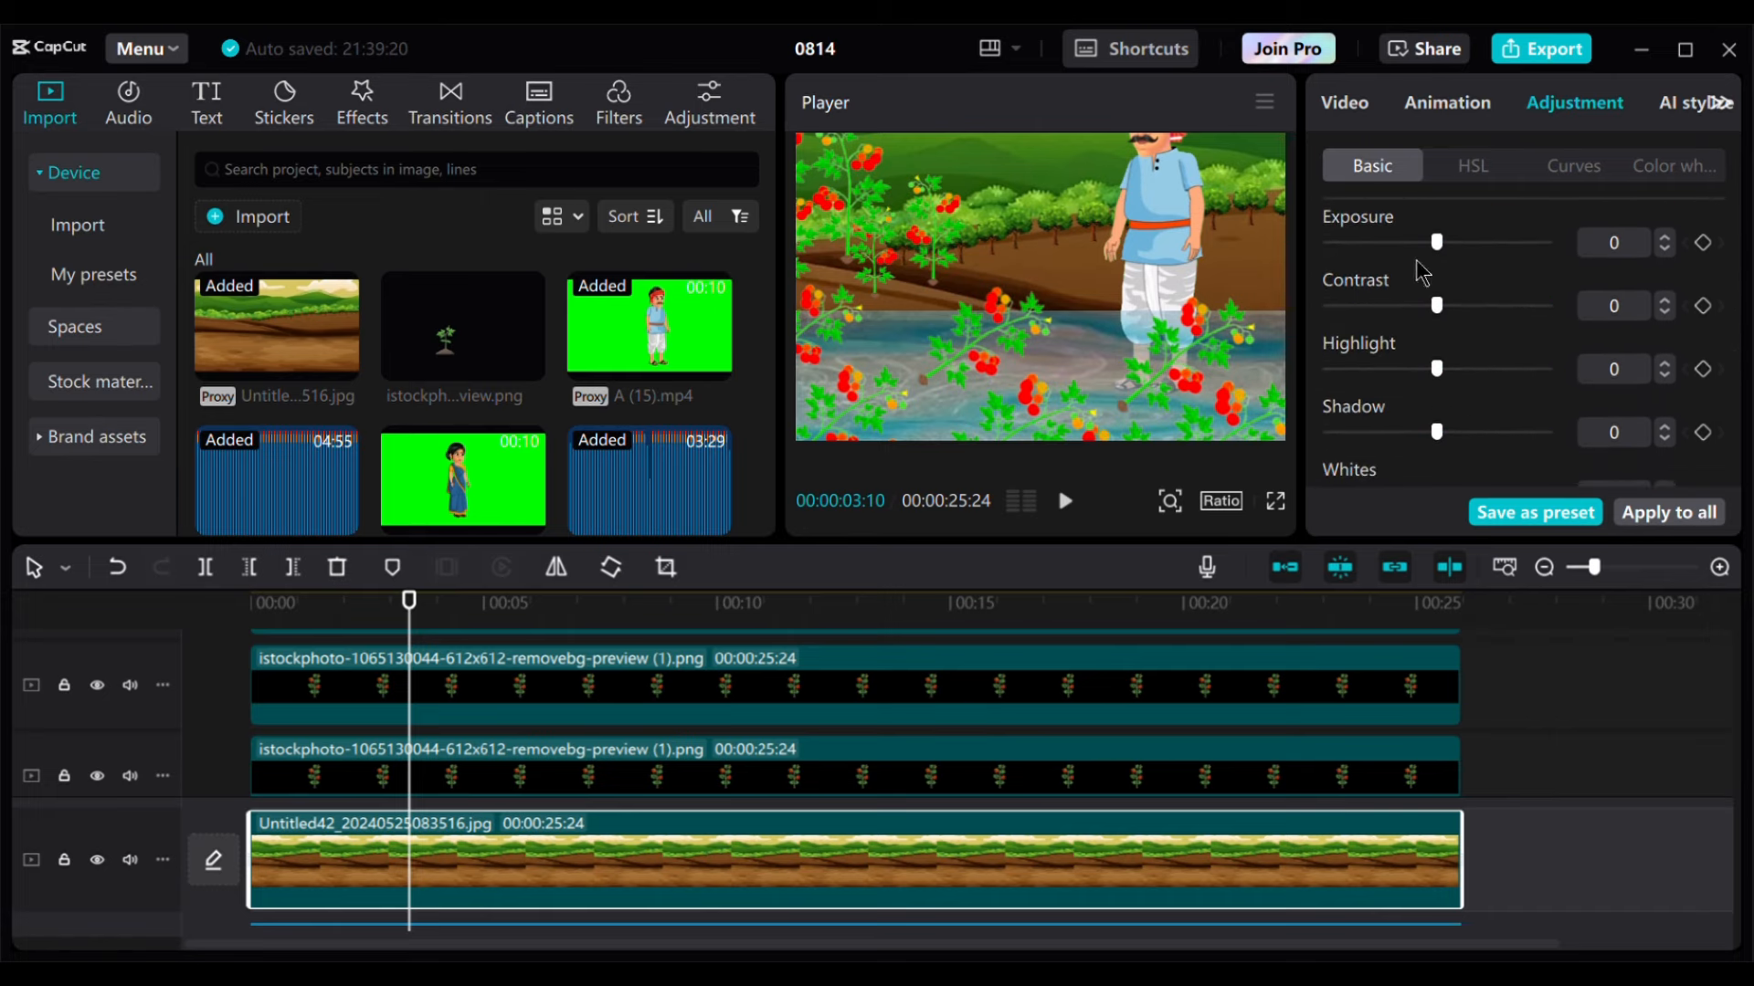
scroll(1439, 351, up, 4)
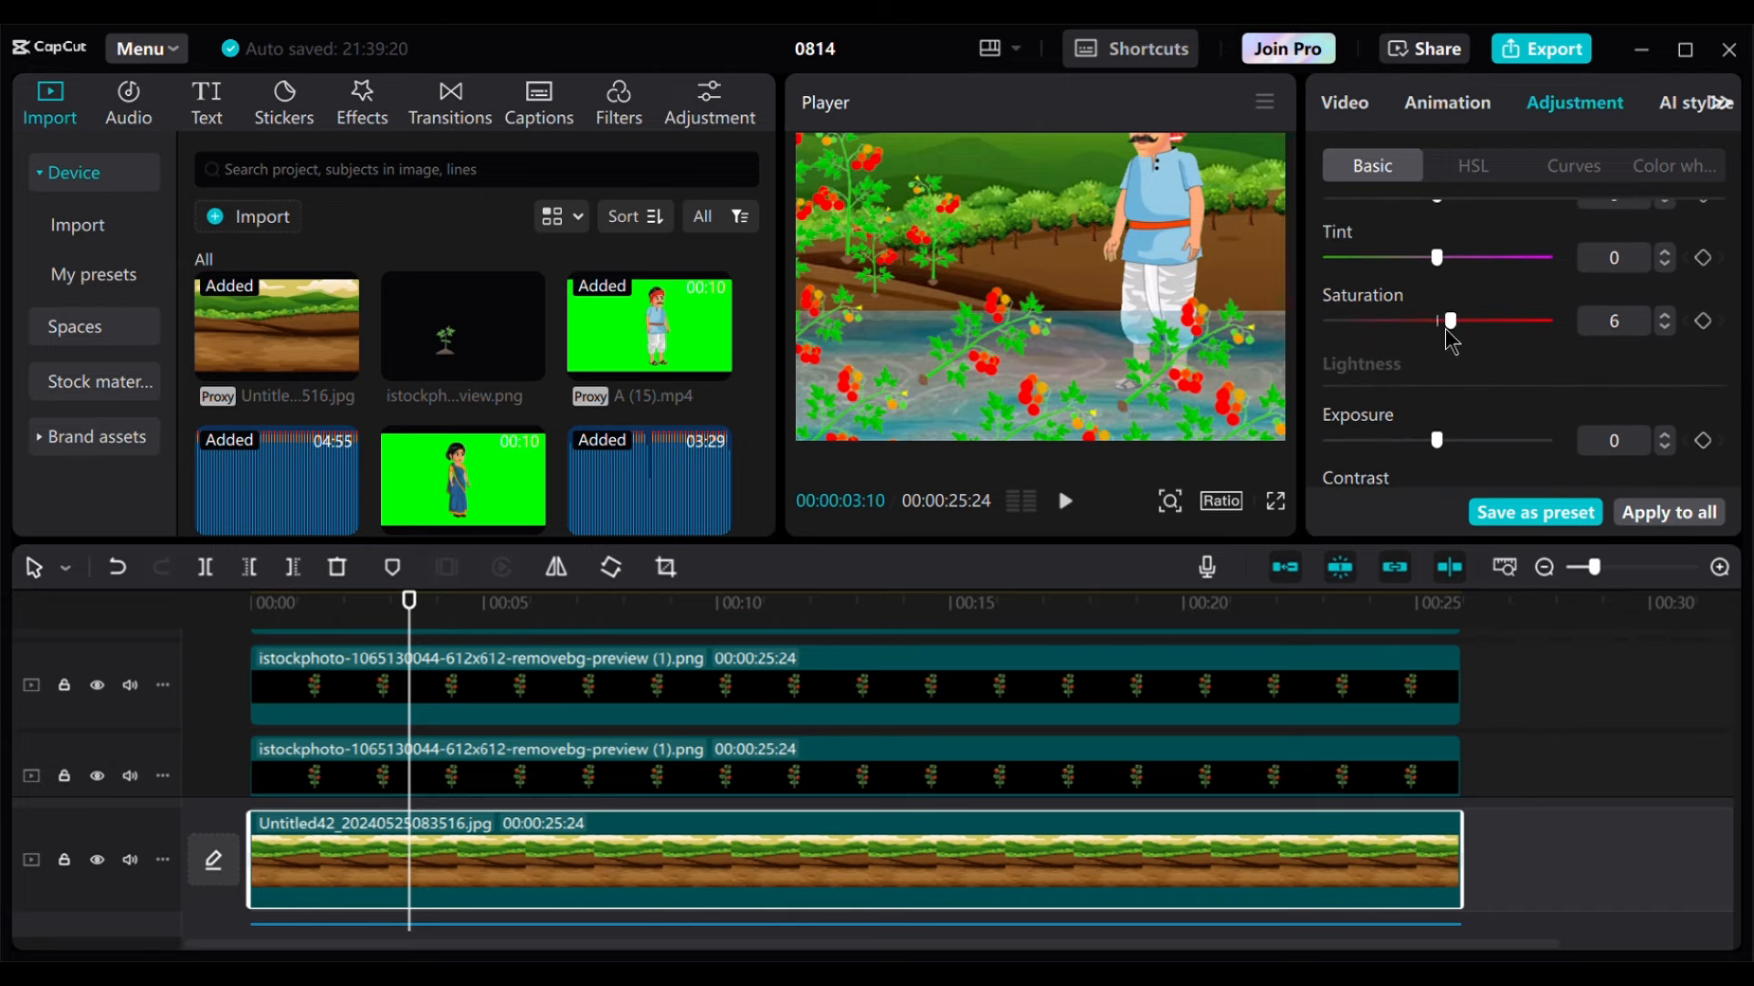
drag(1452, 342, 1511, 376)
scroll(1475, 375, up, 1)
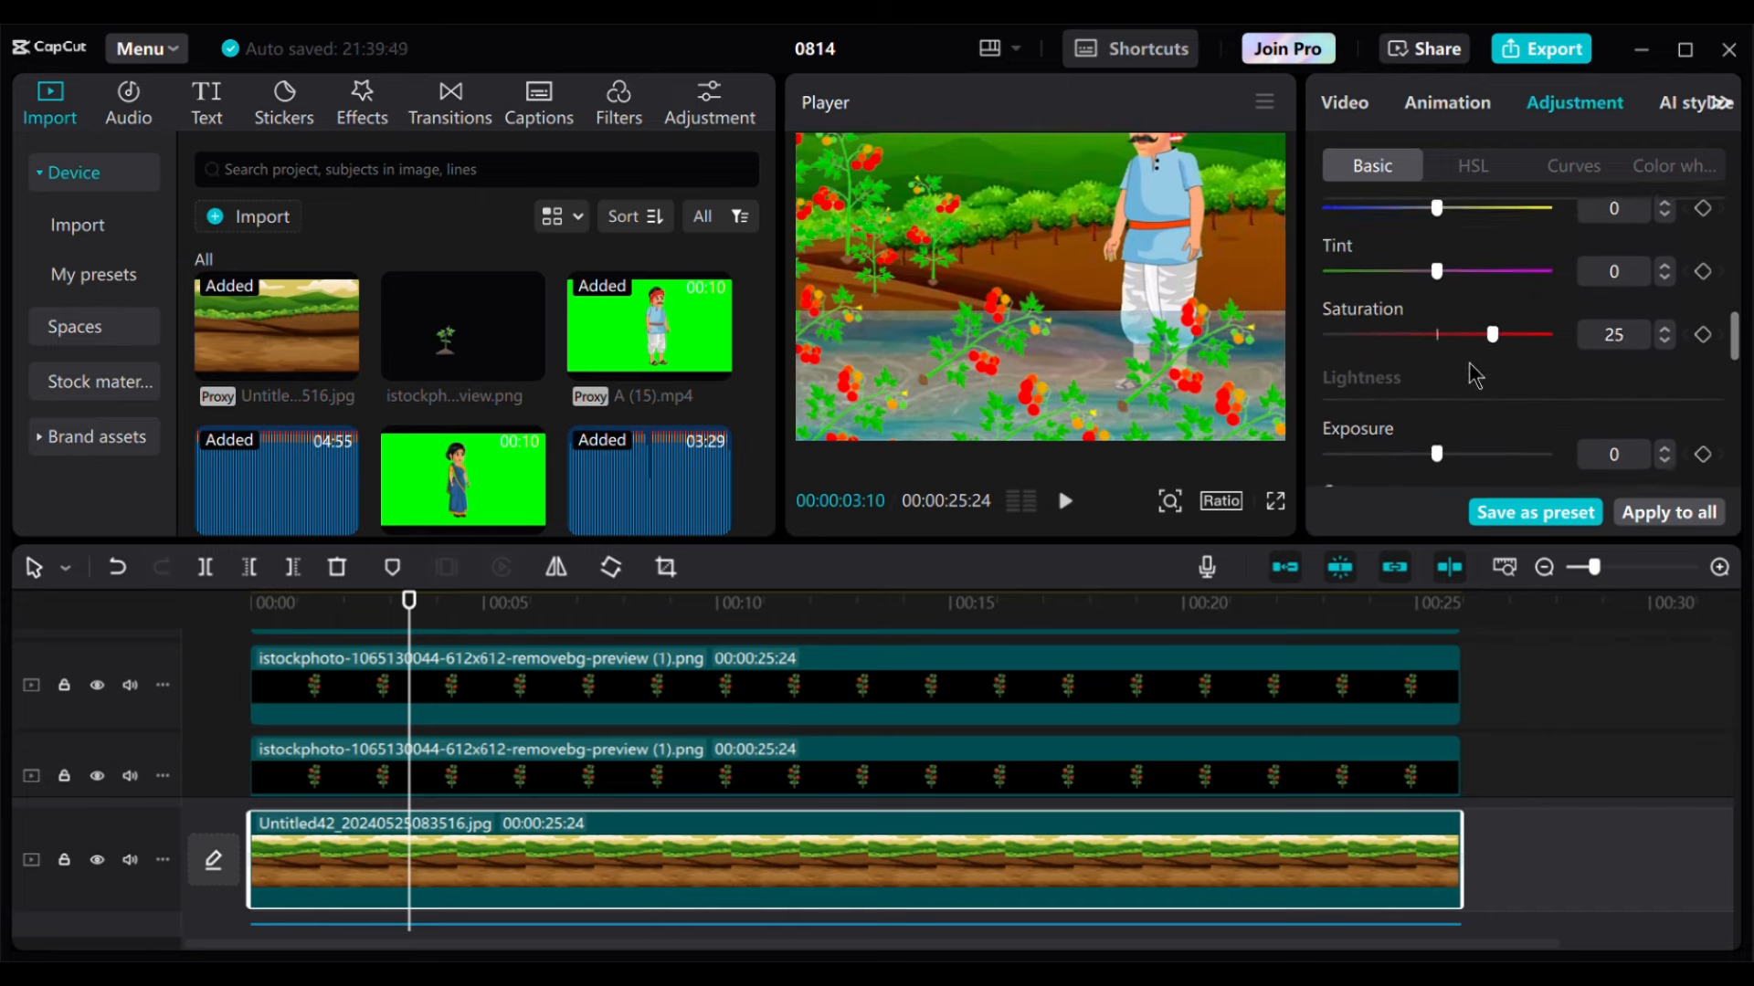
Step: Bring the background image clip's saturation back to its neutral setting
scroll(1516, 383, up, 1)
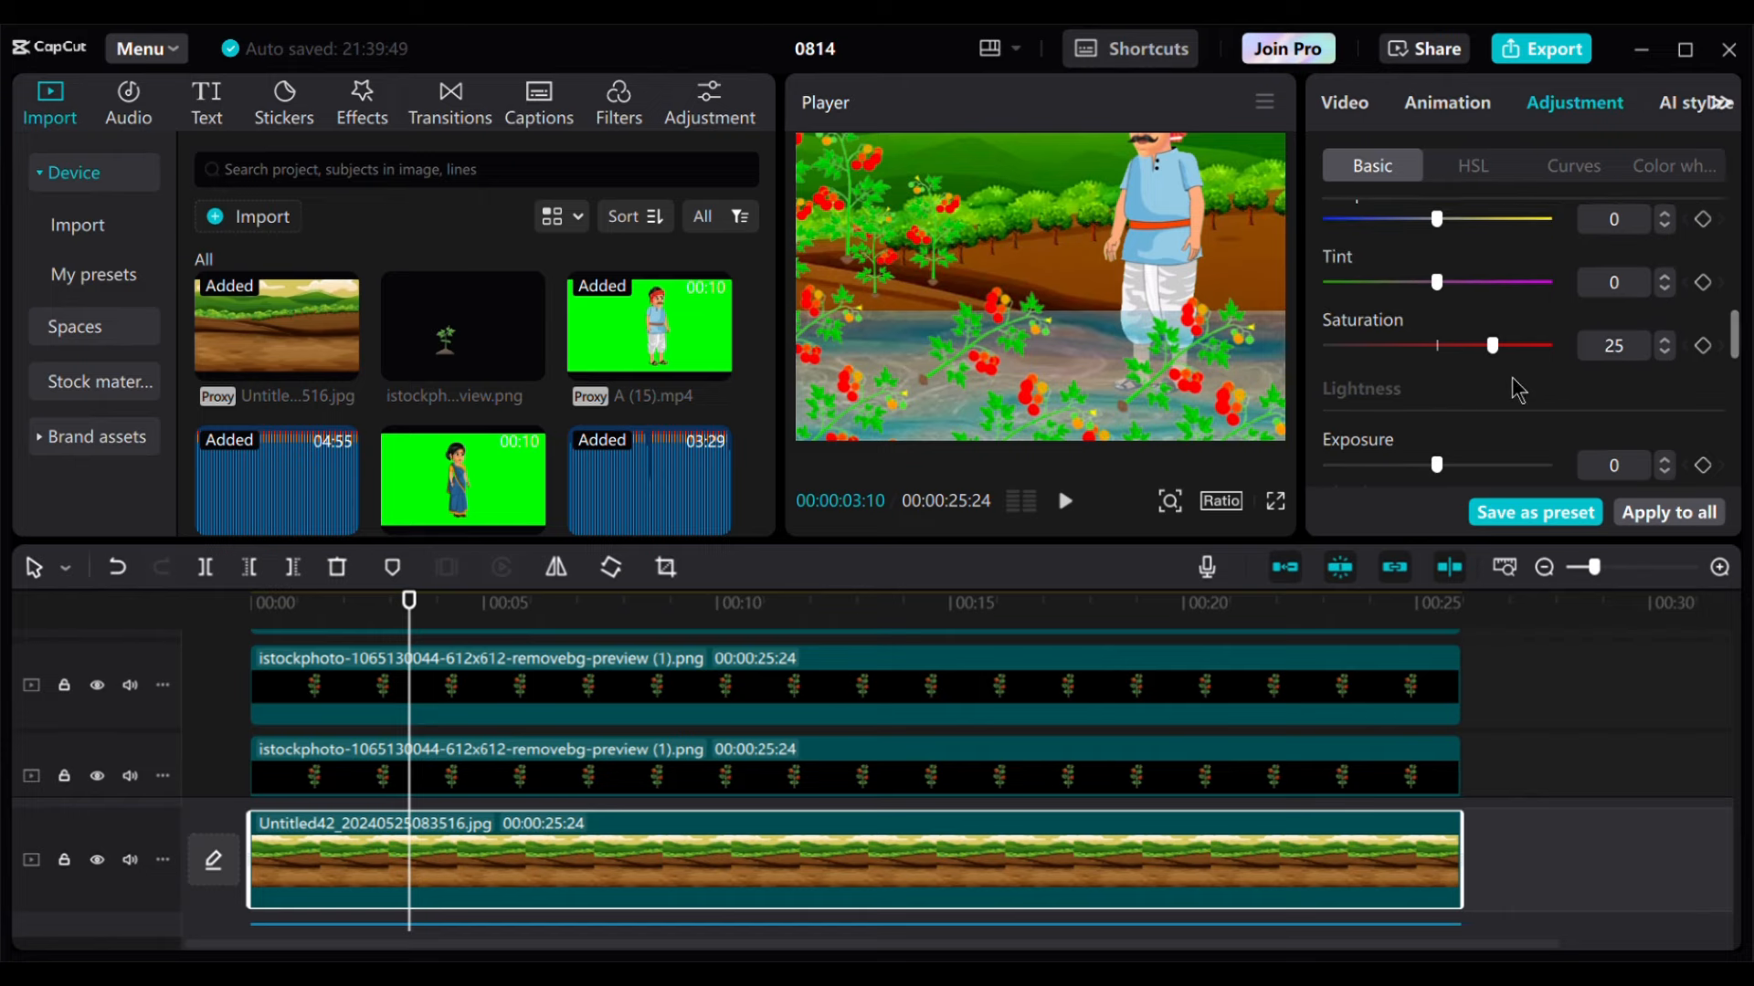
drag(1481, 351, 1437, 388)
scroll(1436, 407, up, 5)
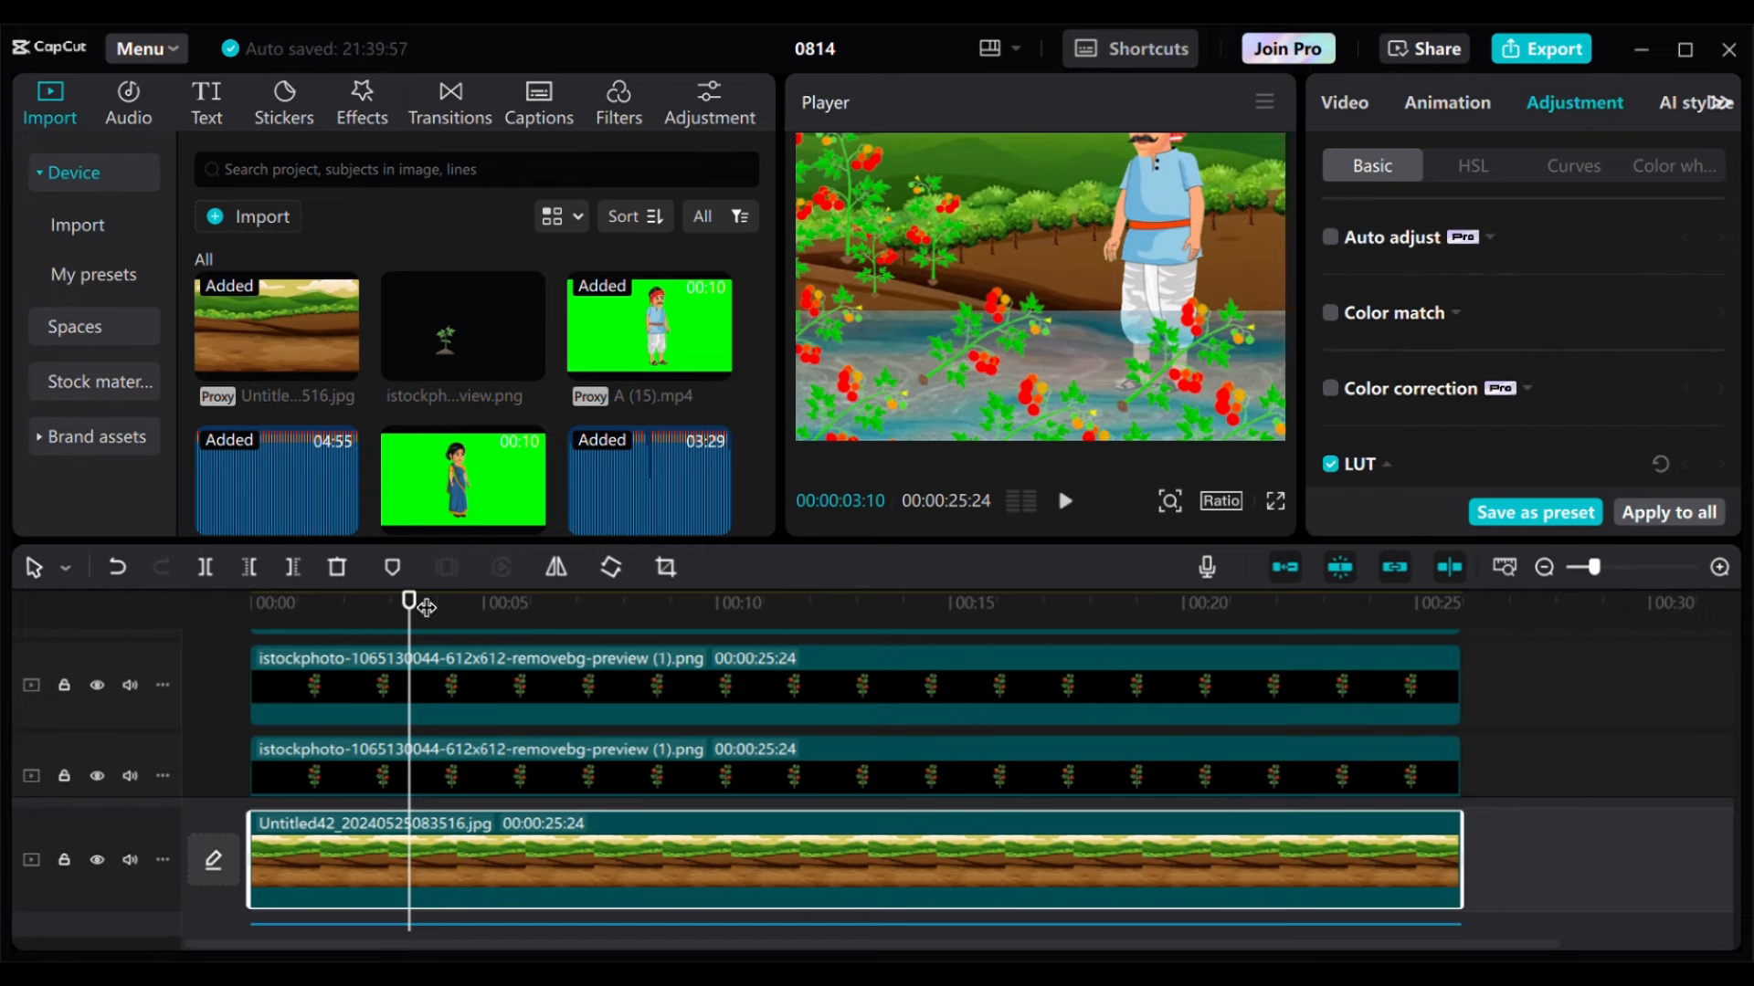
Step: Move the playhead back to the start of the timeline and select the plant image layer directly above the background
drag(413, 598, 250, 598)
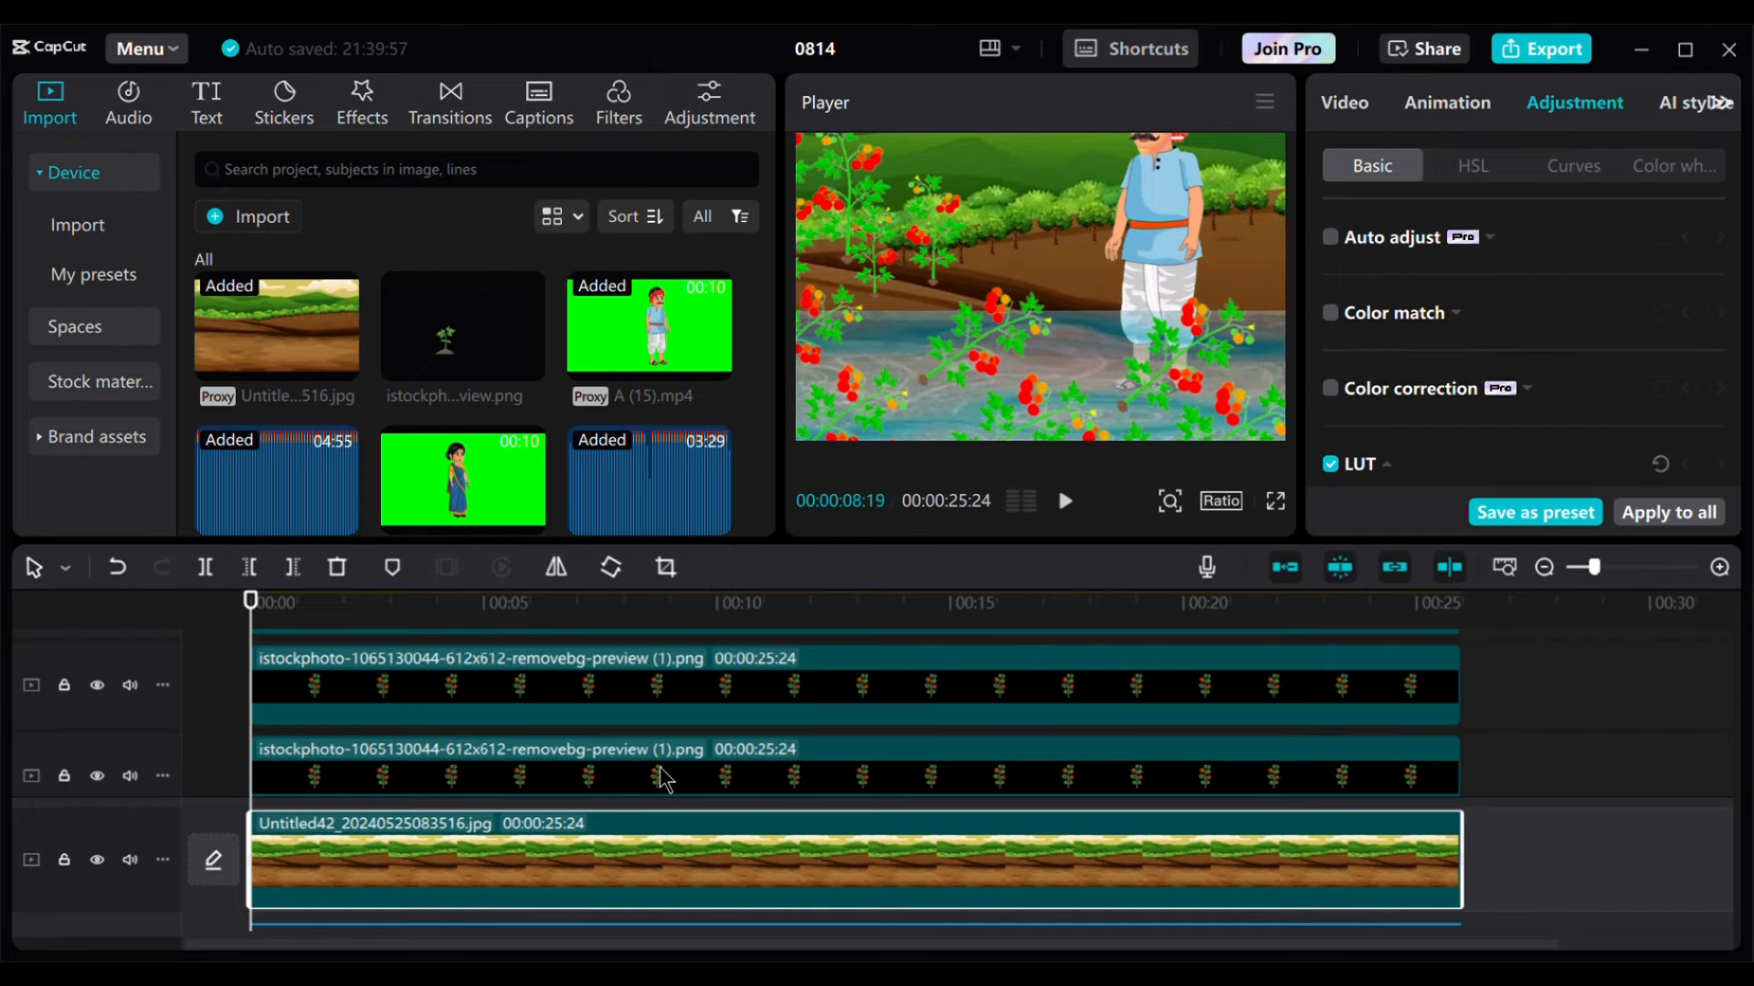
click(665, 779)
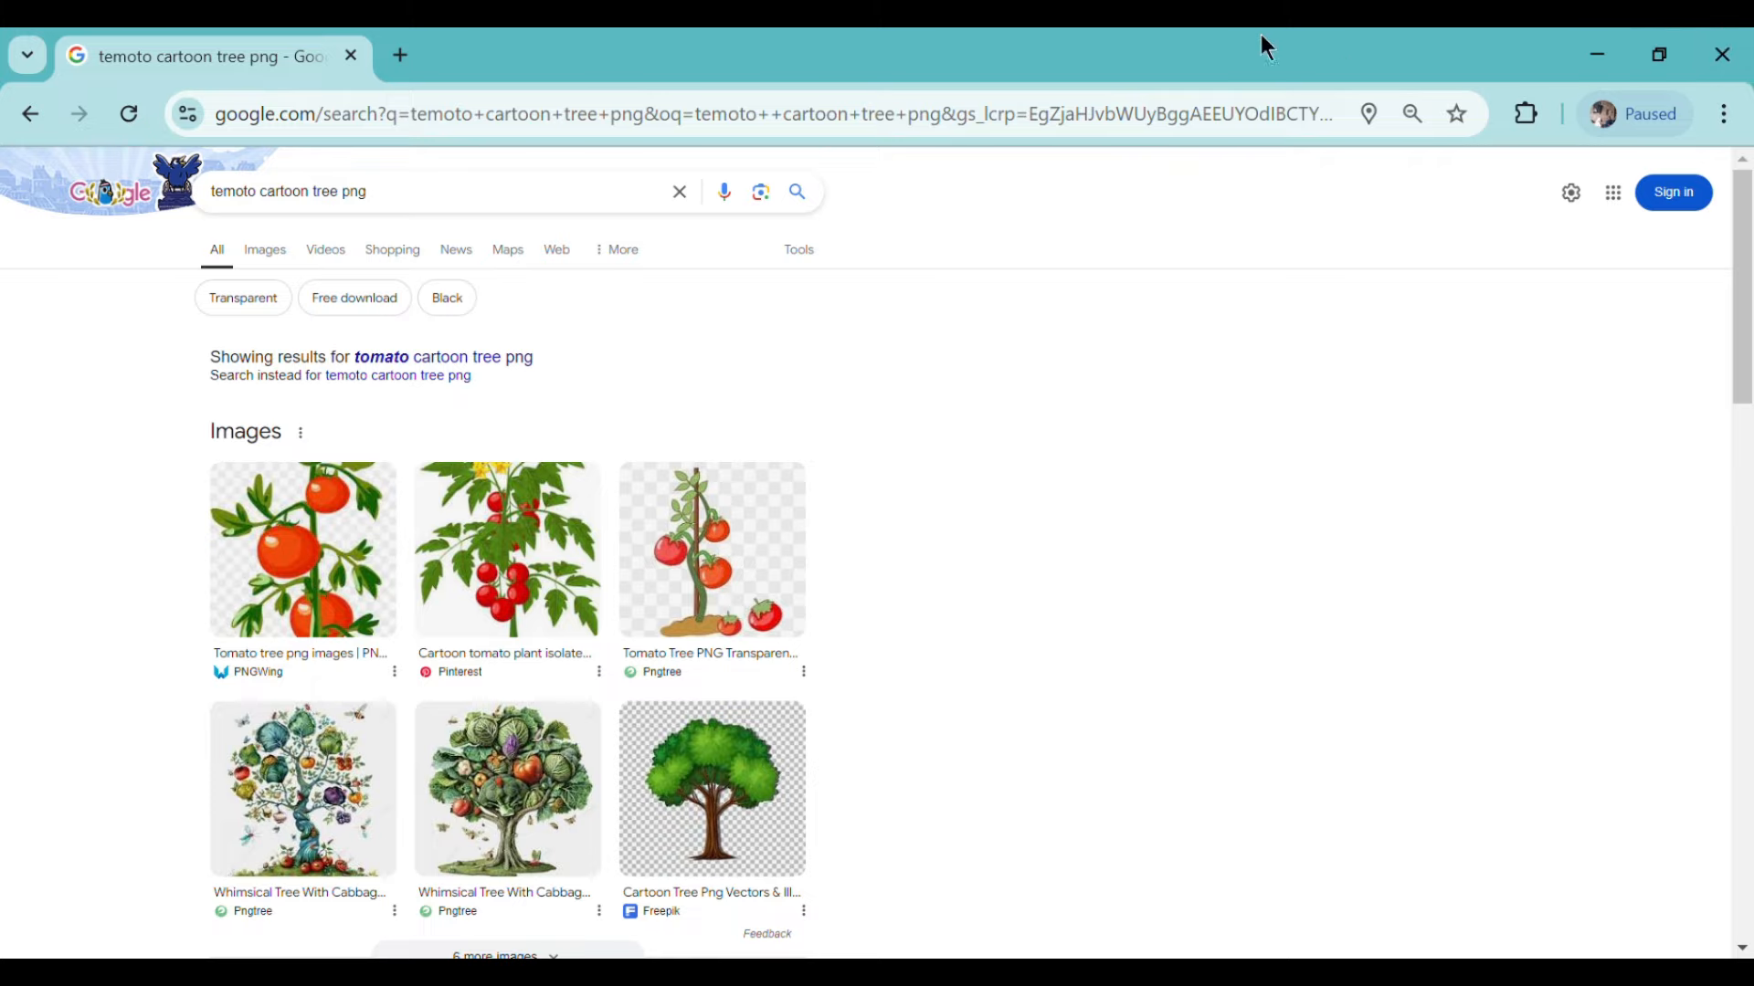
Step: In the browser, look over the "temoto cartoon tree png" search results and expand the block of further images
drag(369, 220, 205, 190)
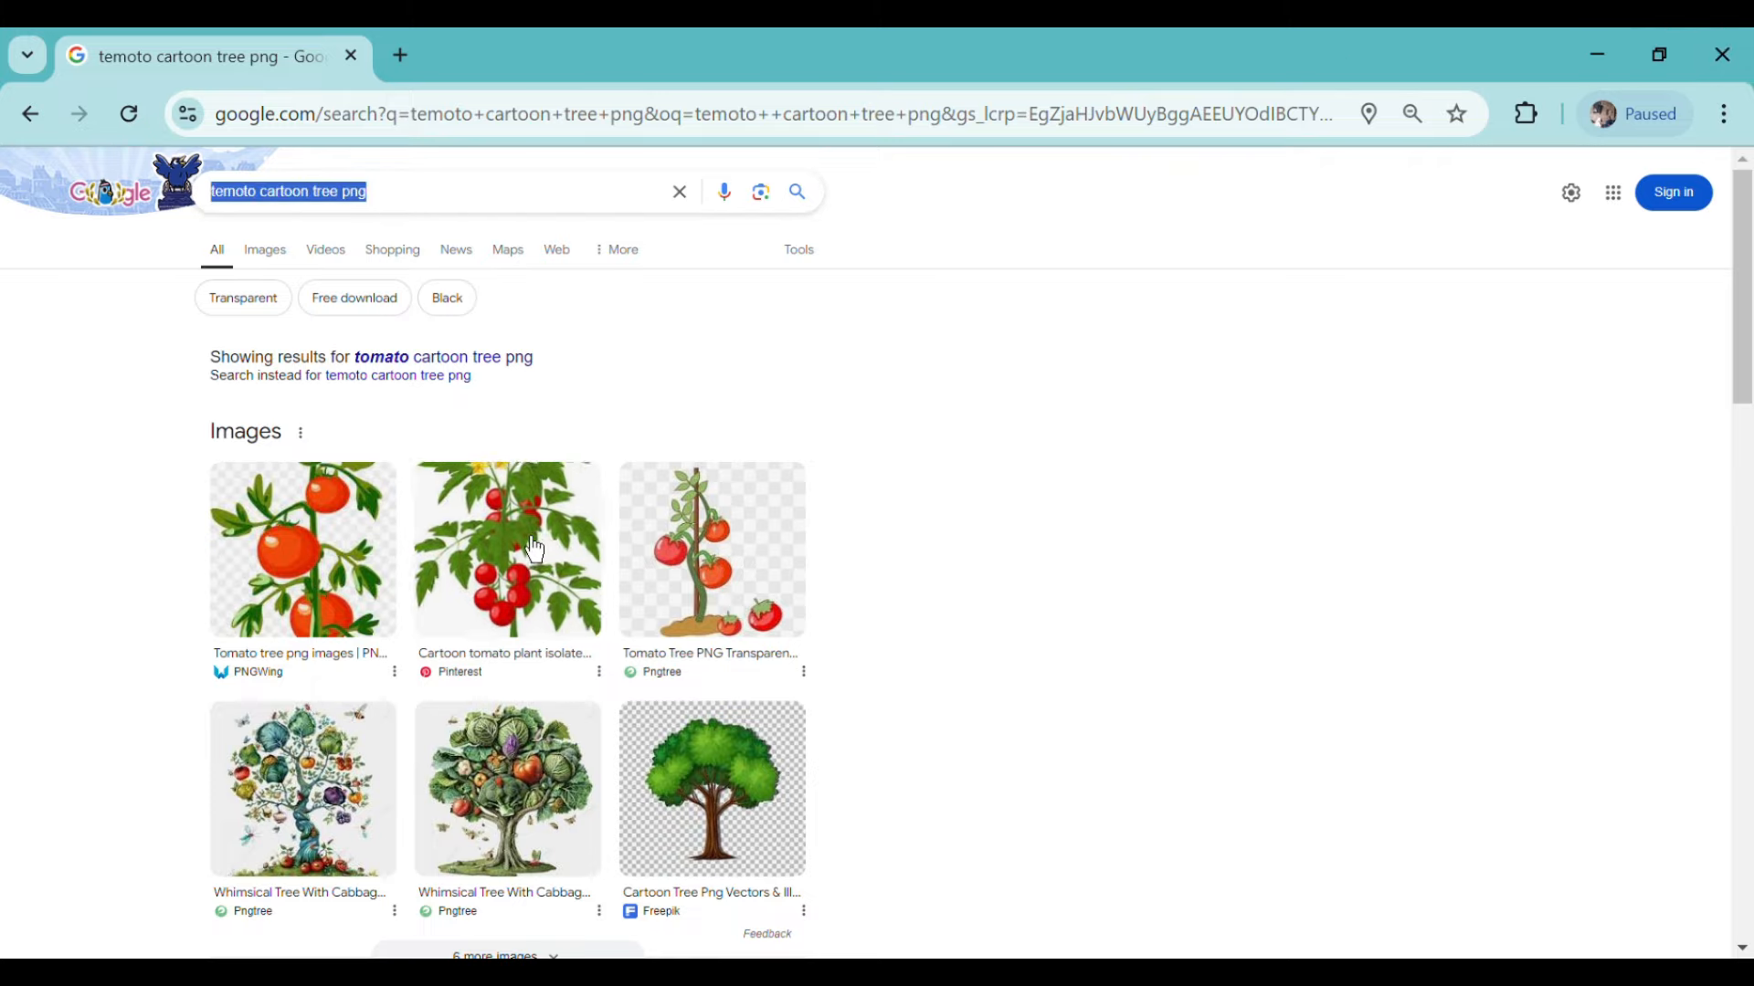
scroll(530, 548, down, 2)
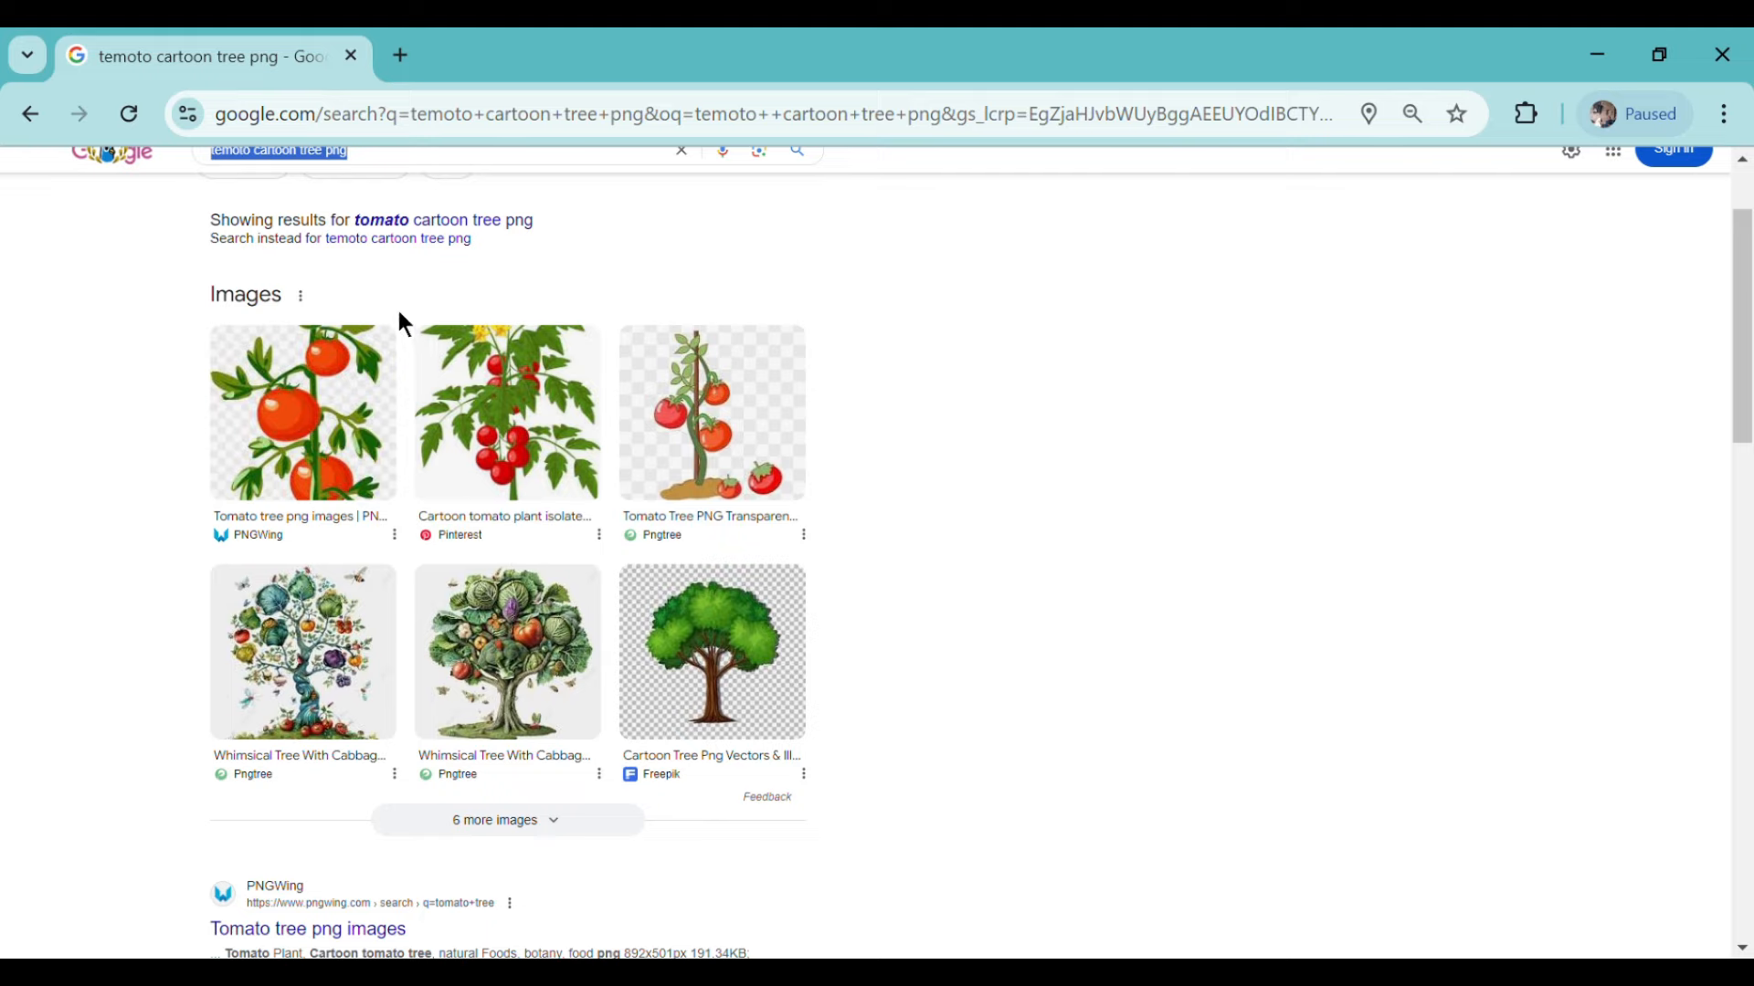
scroll(536, 566, down, 5)
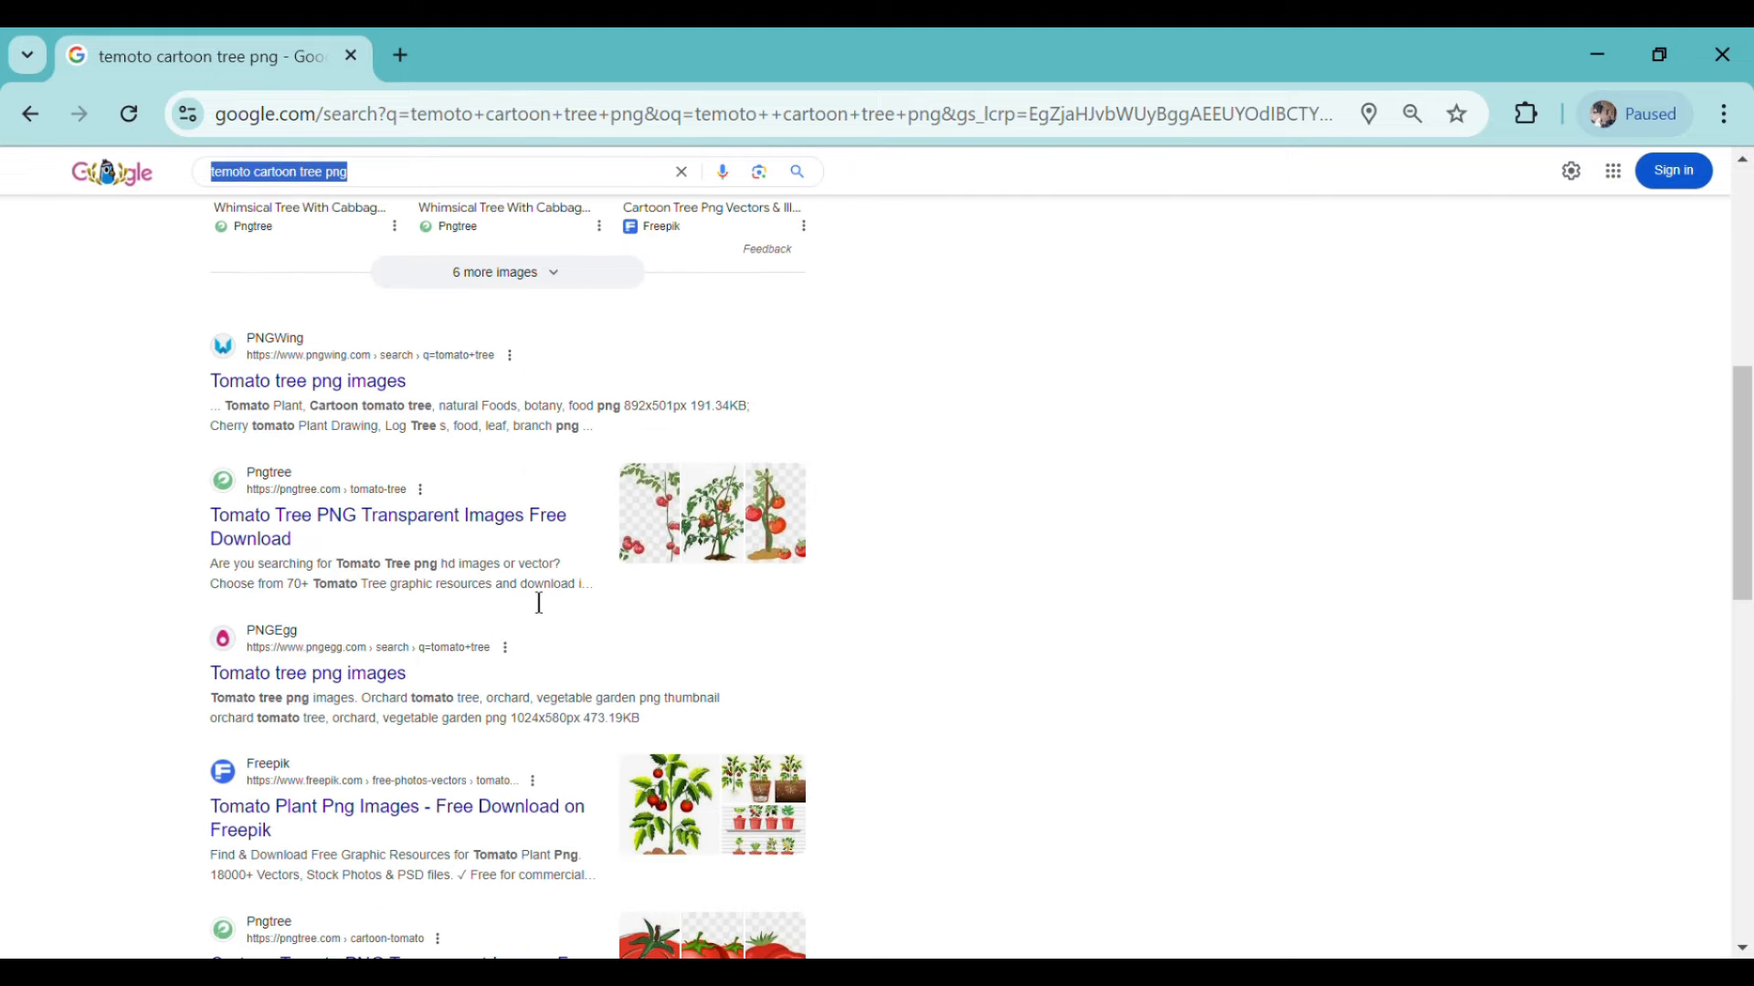
scroll(538, 611, up, 4)
click(578, 690)
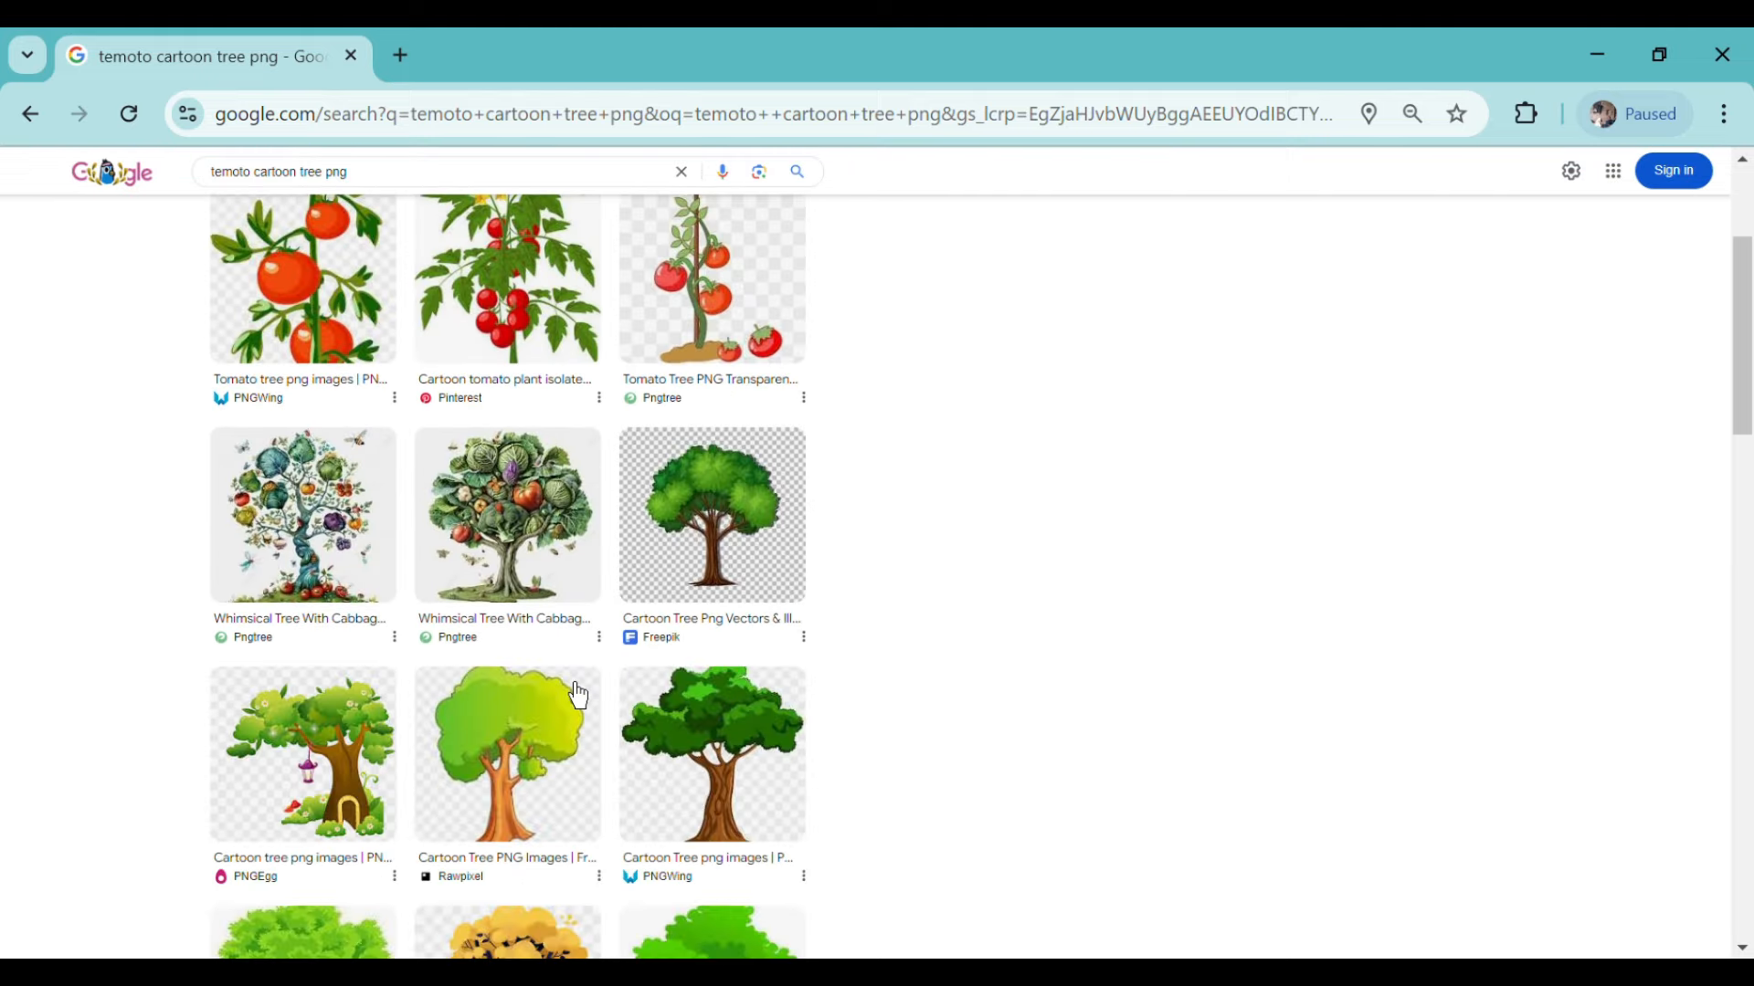
Step: Look through the web results for tomato plant PNG sources and open Pngtree's Tomato Tree PNG Transparent Images page
scroll(599, 654, down, 5)
scroll(601, 675, down, 3)
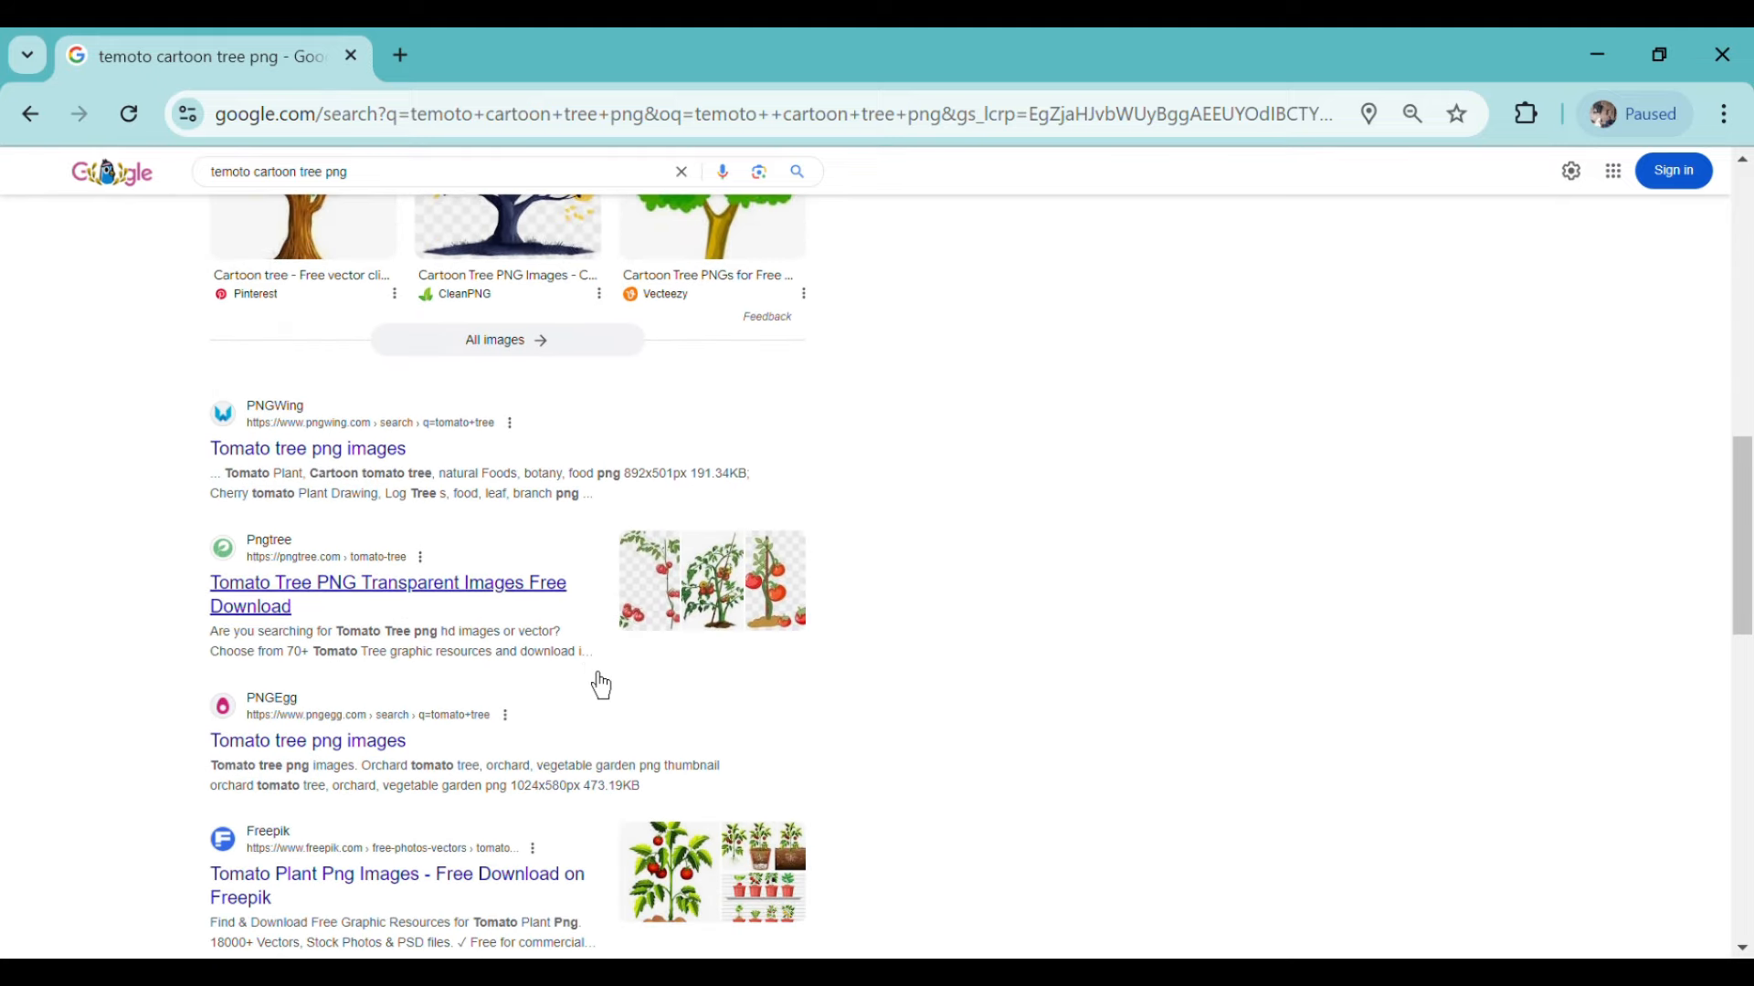
scroll(627, 685, down, 3)
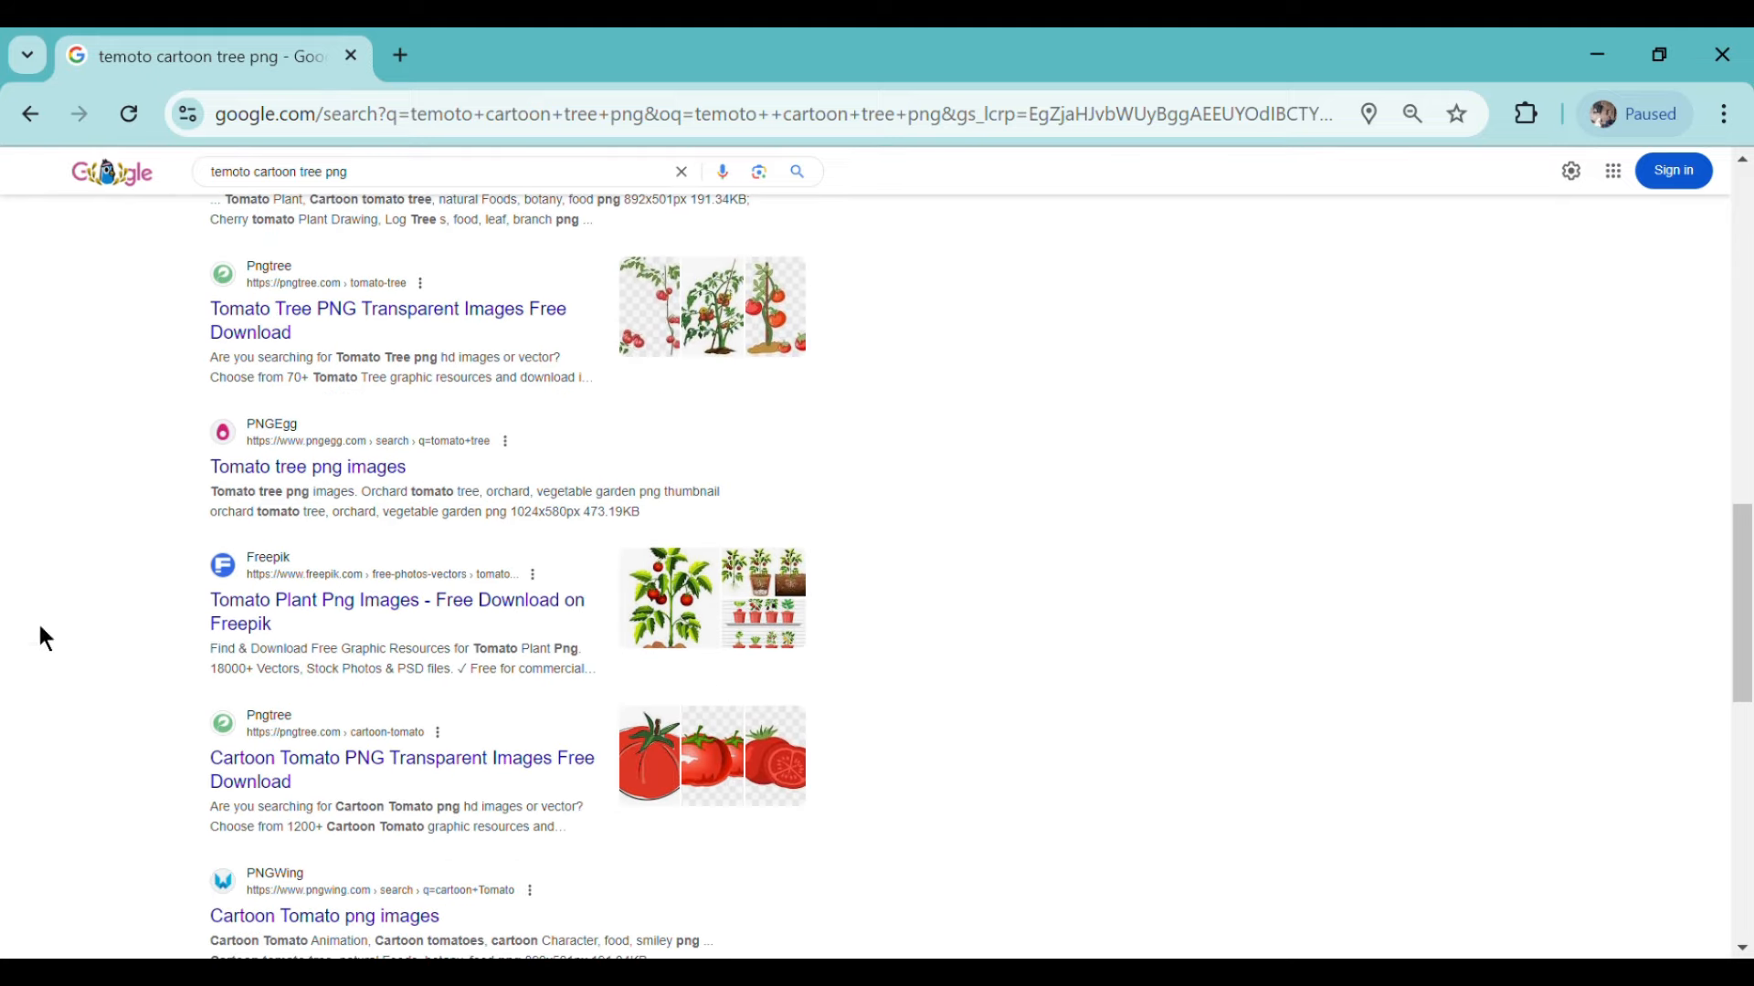
scroll(591, 508, up, 6)
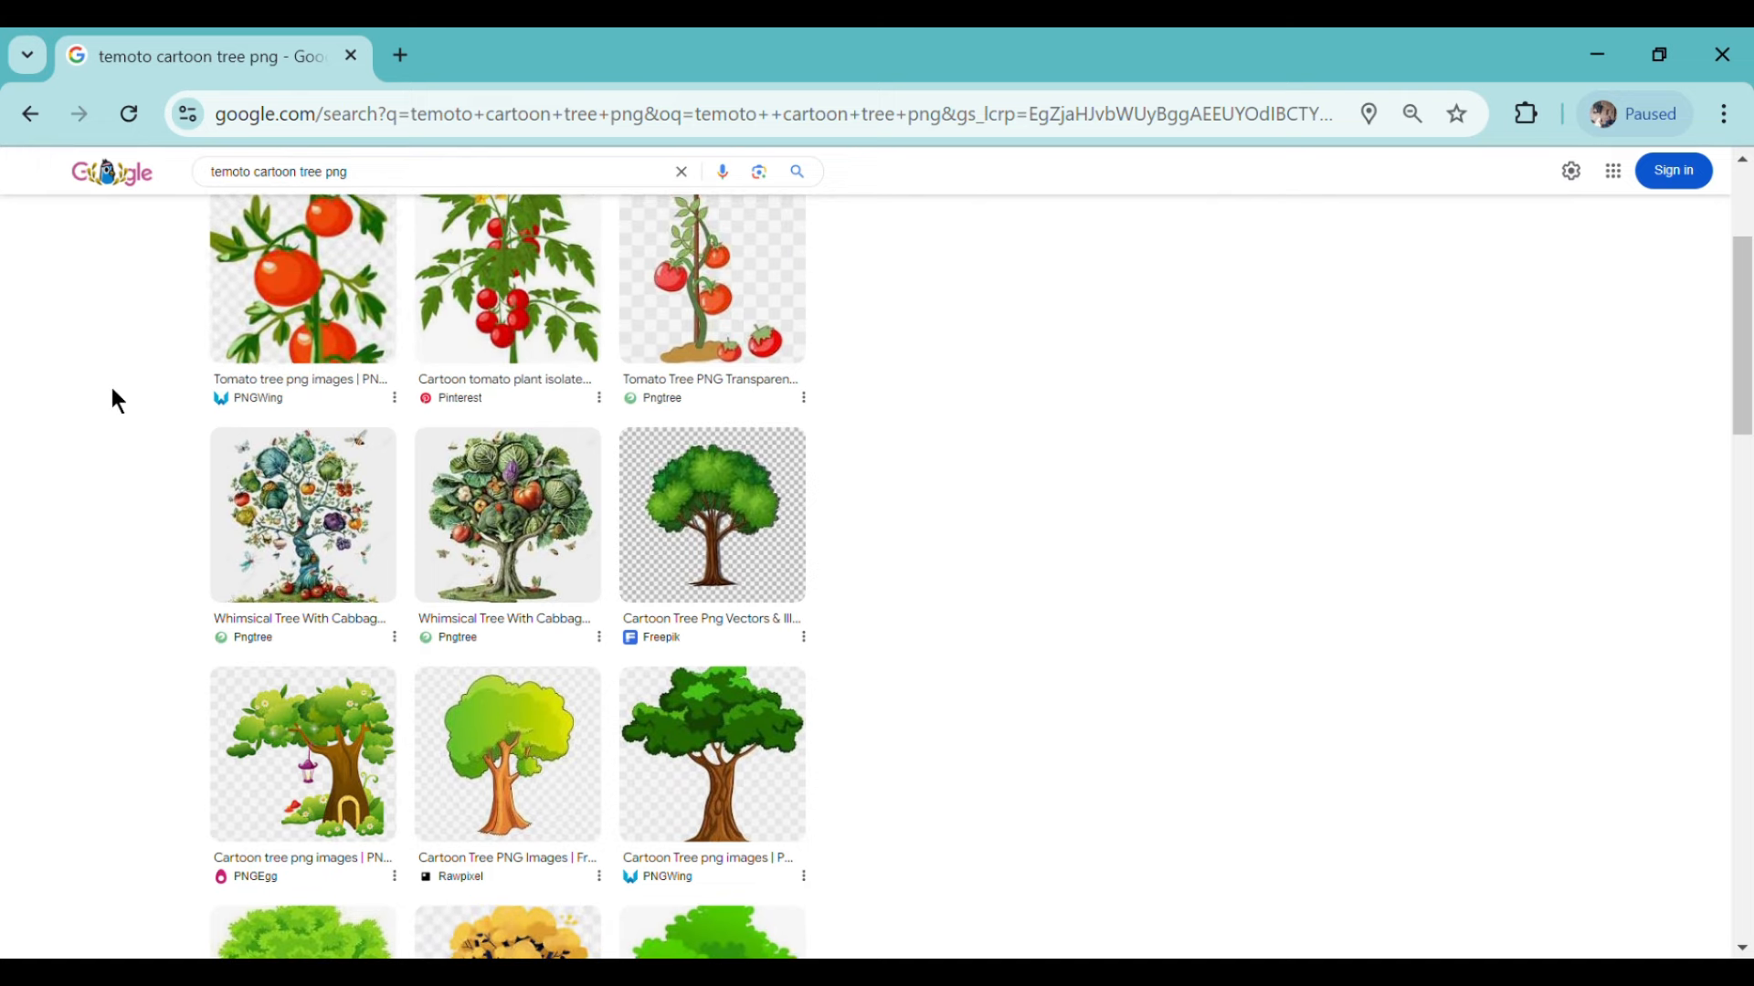
scroll(419, 579, down, 6)
scroll(255, 681, down, 5)
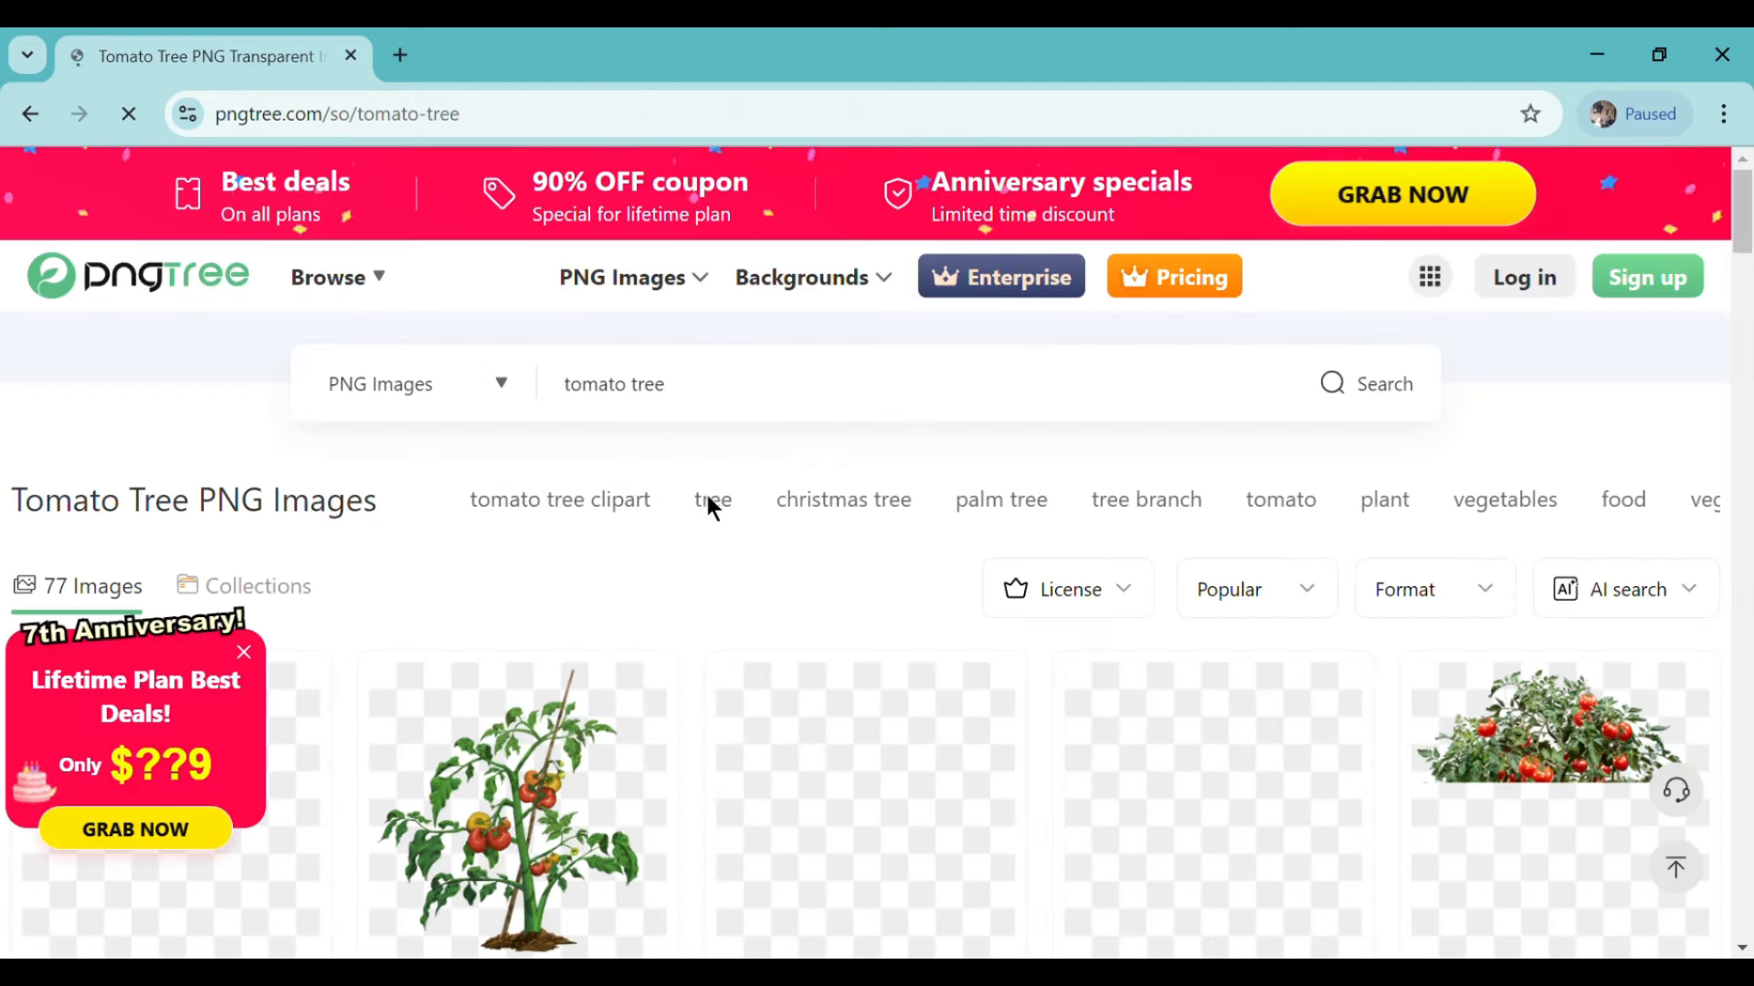
Step: Browse the Pngtree tomato tree gallery down to its last row for plant images that could suit the scene
scroll(683, 665, down, 4)
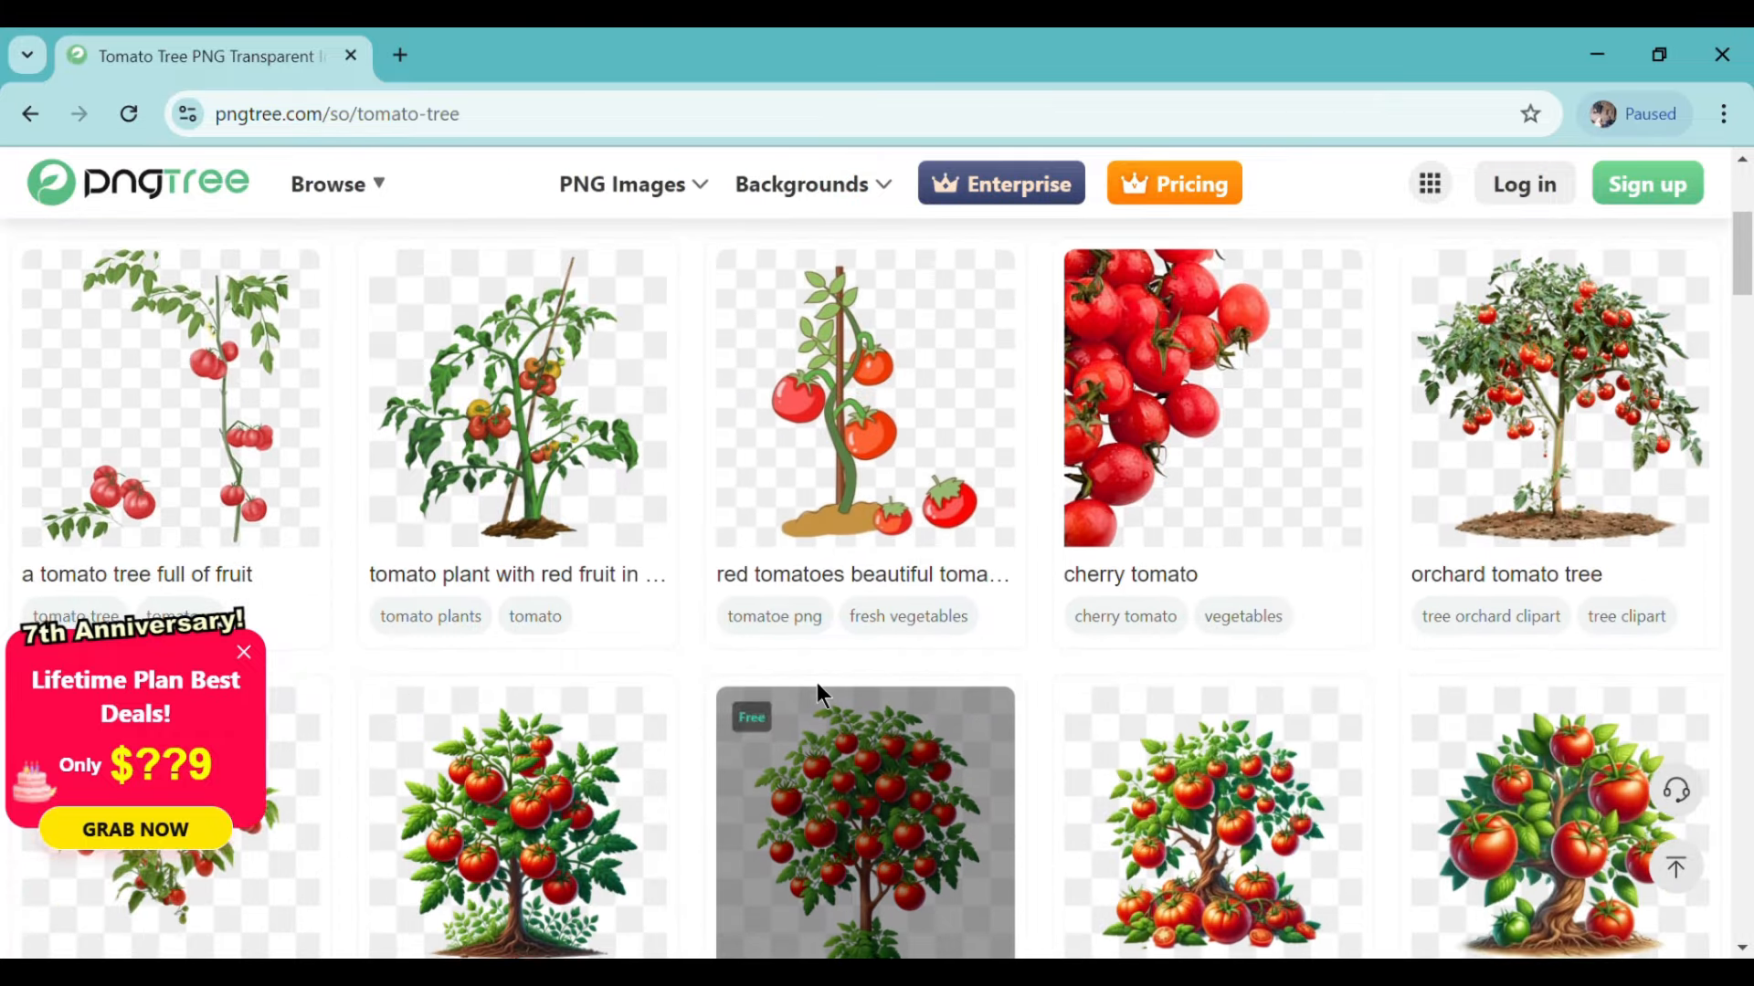
scroll(817, 683, down, 3)
scroll(1004, 658, down, 6)
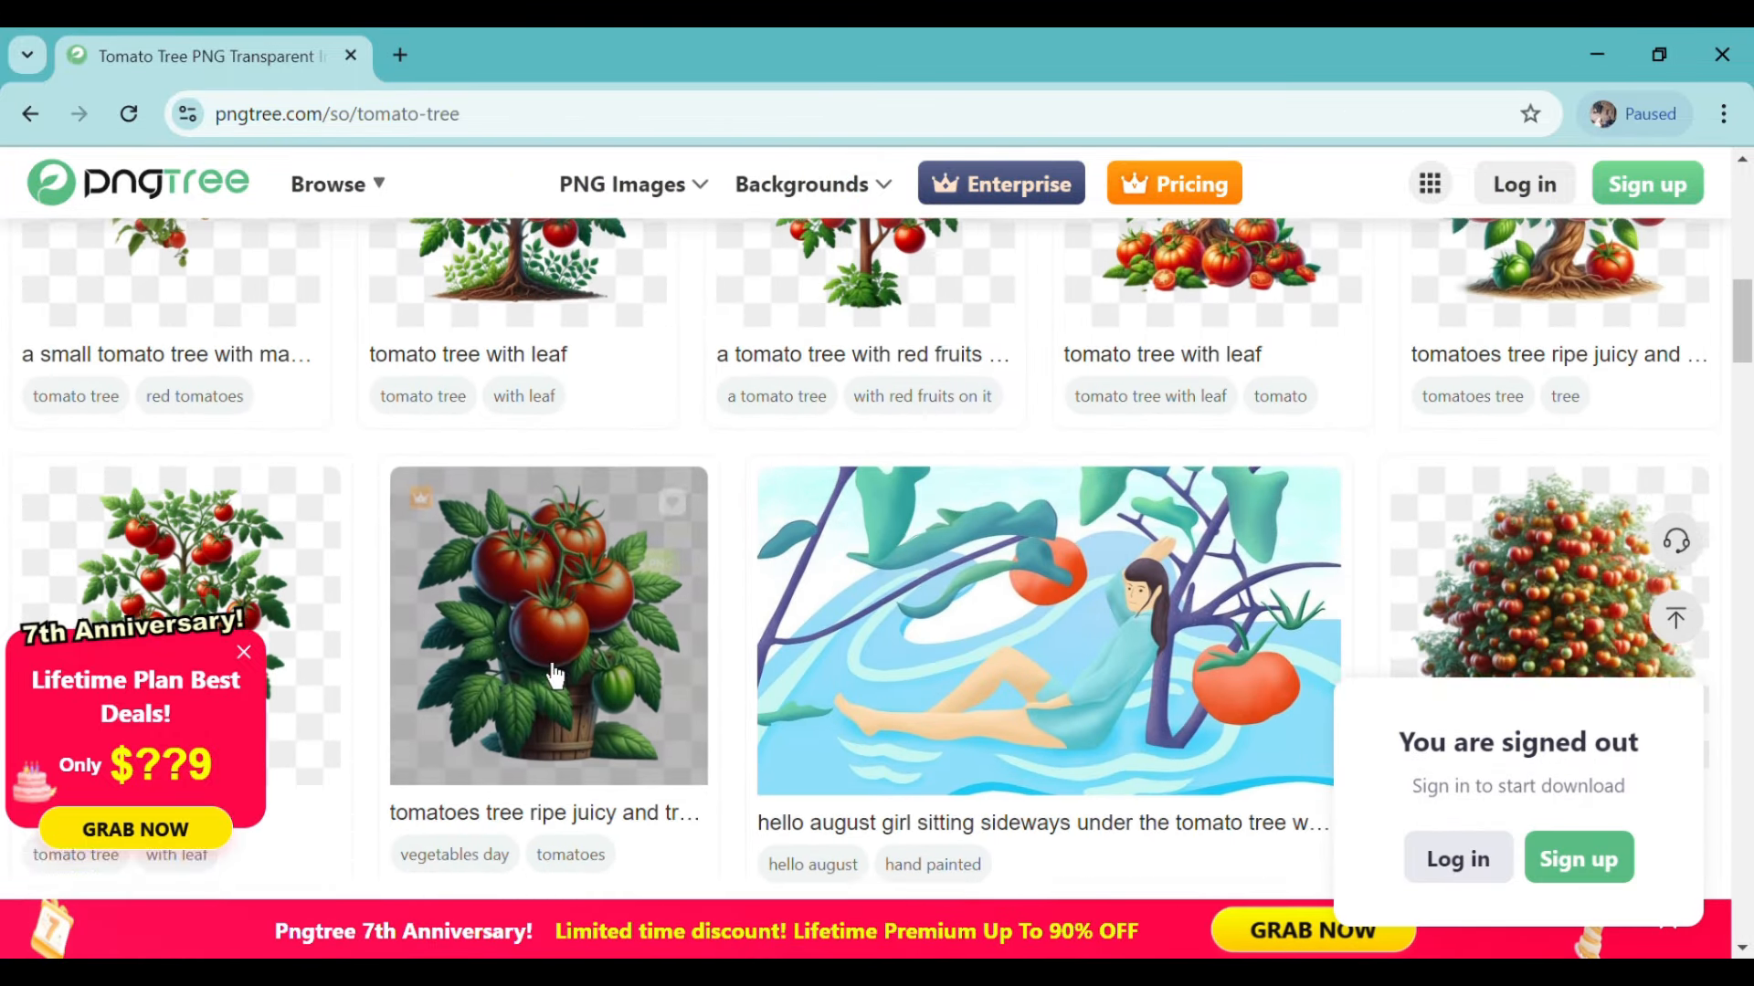
scroll(1202, 602, down, 8)
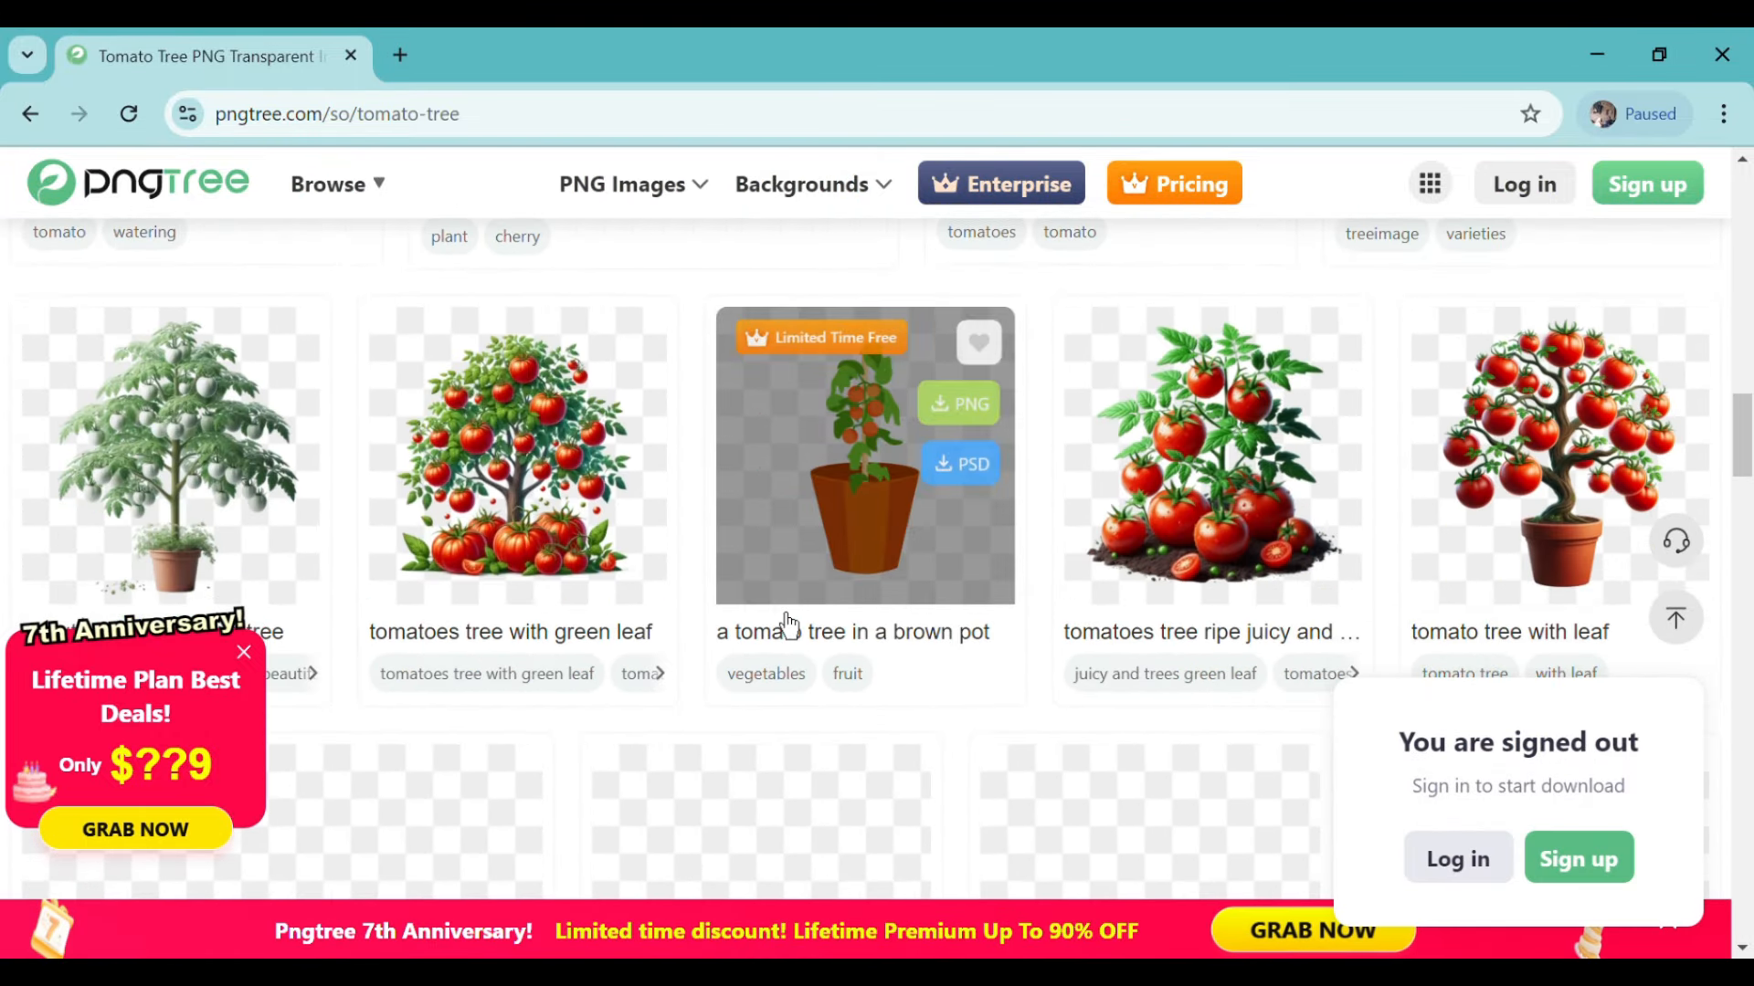
scroll(791, 617, down, 10)
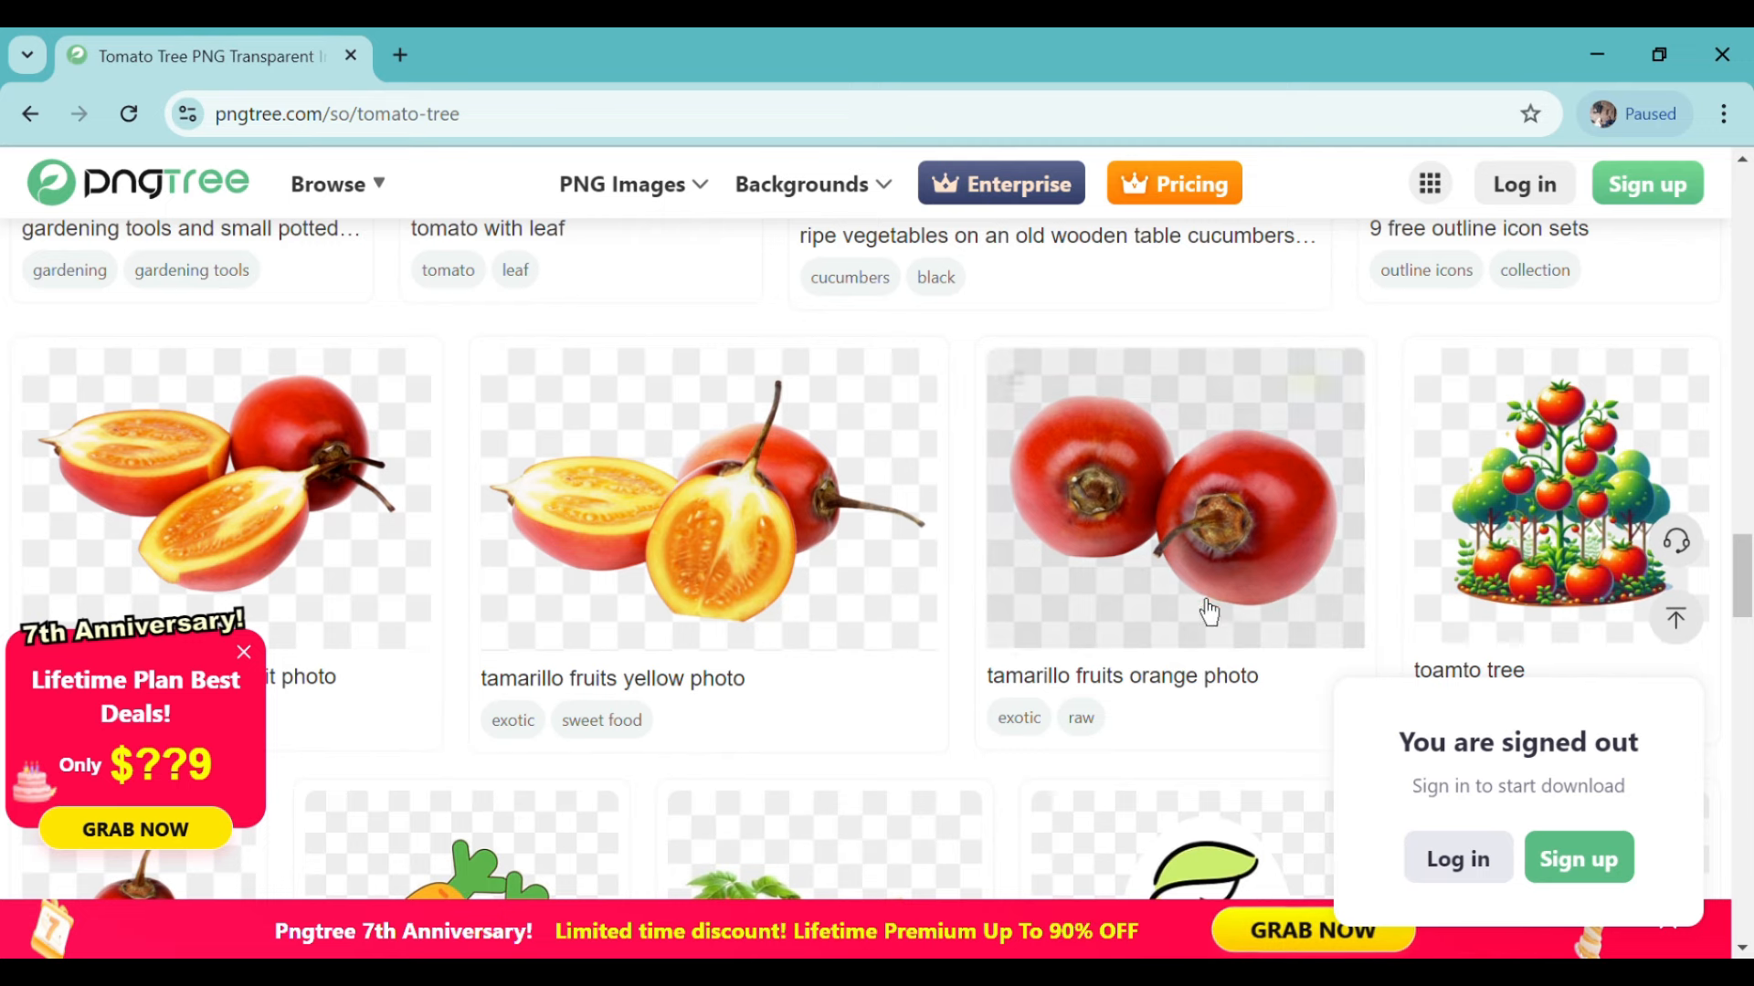
scroll(1205, 606, down, 8)
scroll(987, 612, down, 7)
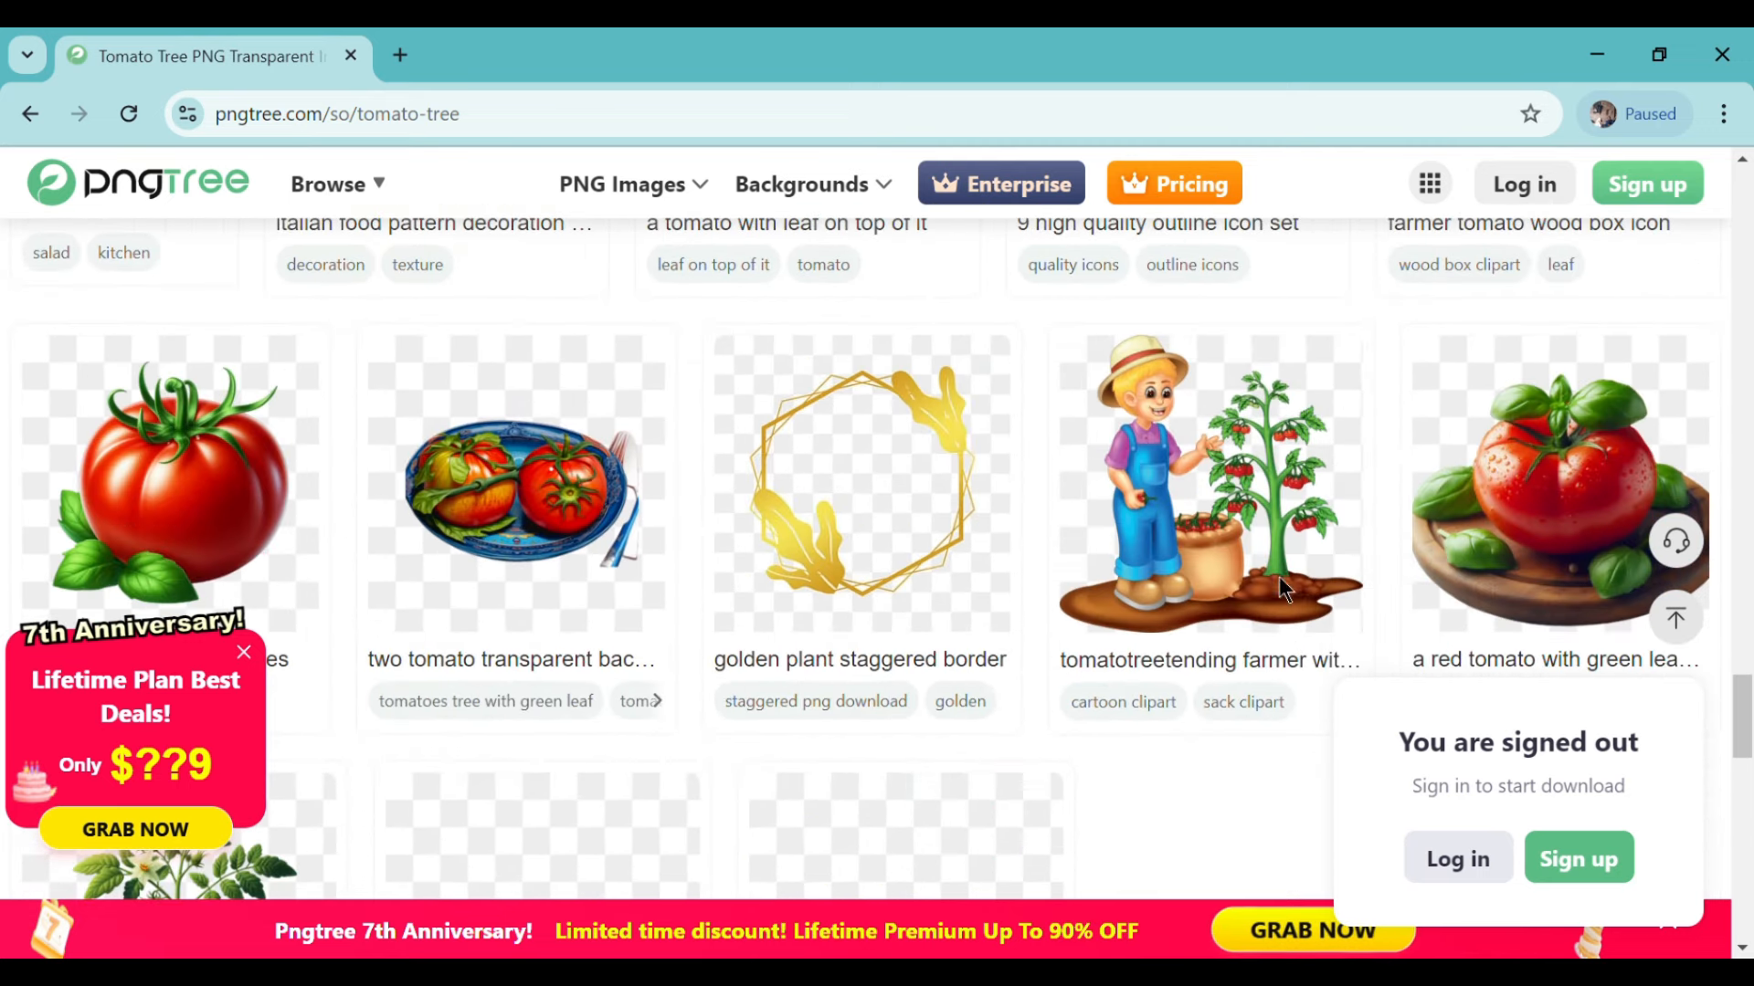
scroll(1684, 459, down, 10)
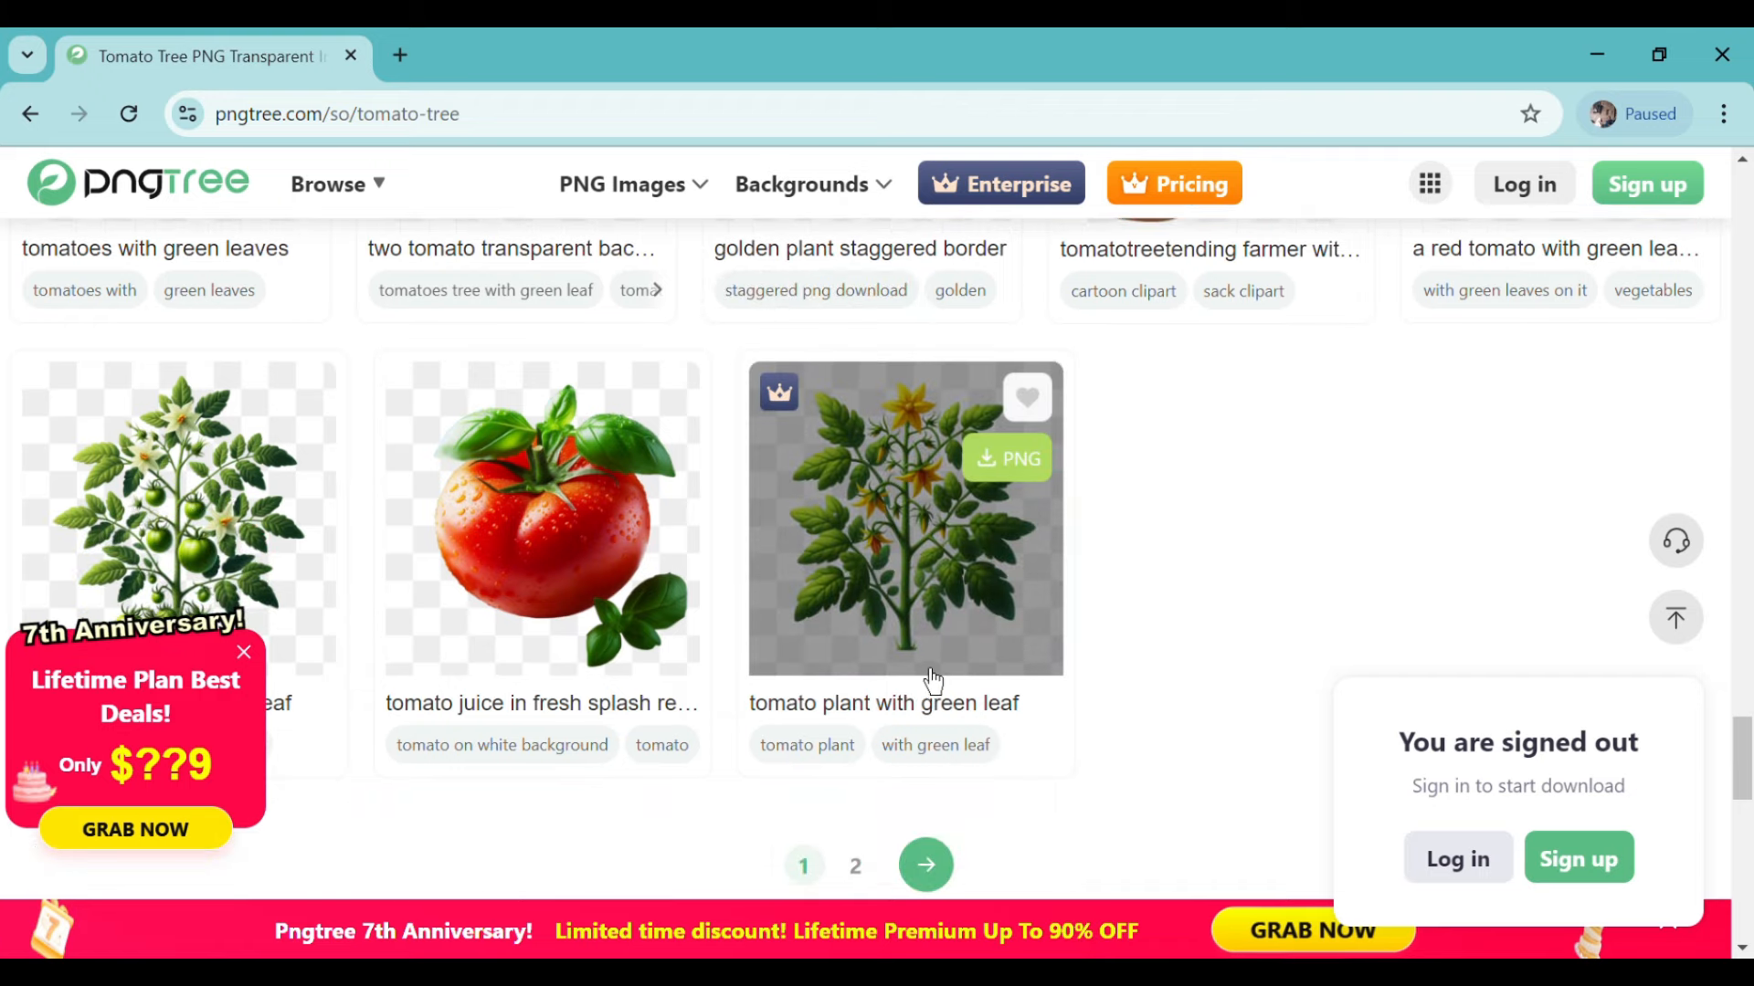
scroll(651, 670, up, 4)
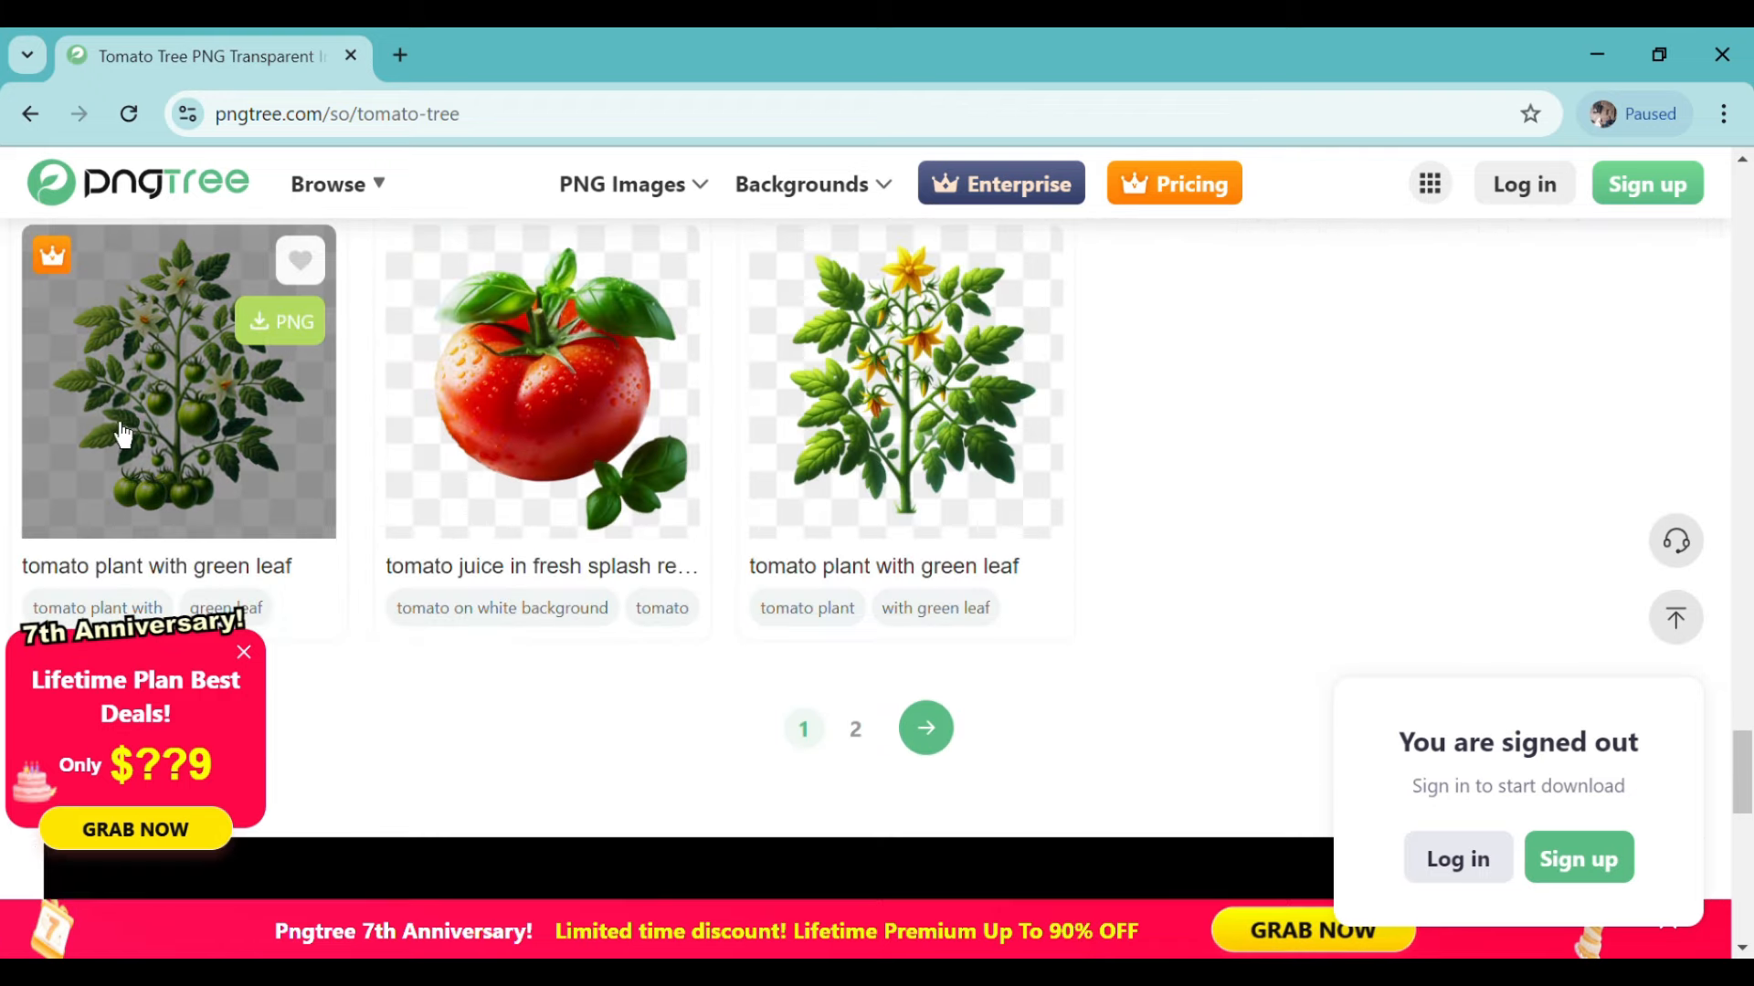
scroll(797, 695, down, 4)
scroll(798, 694, down, 6)
scroll(829, 697, up, 12)
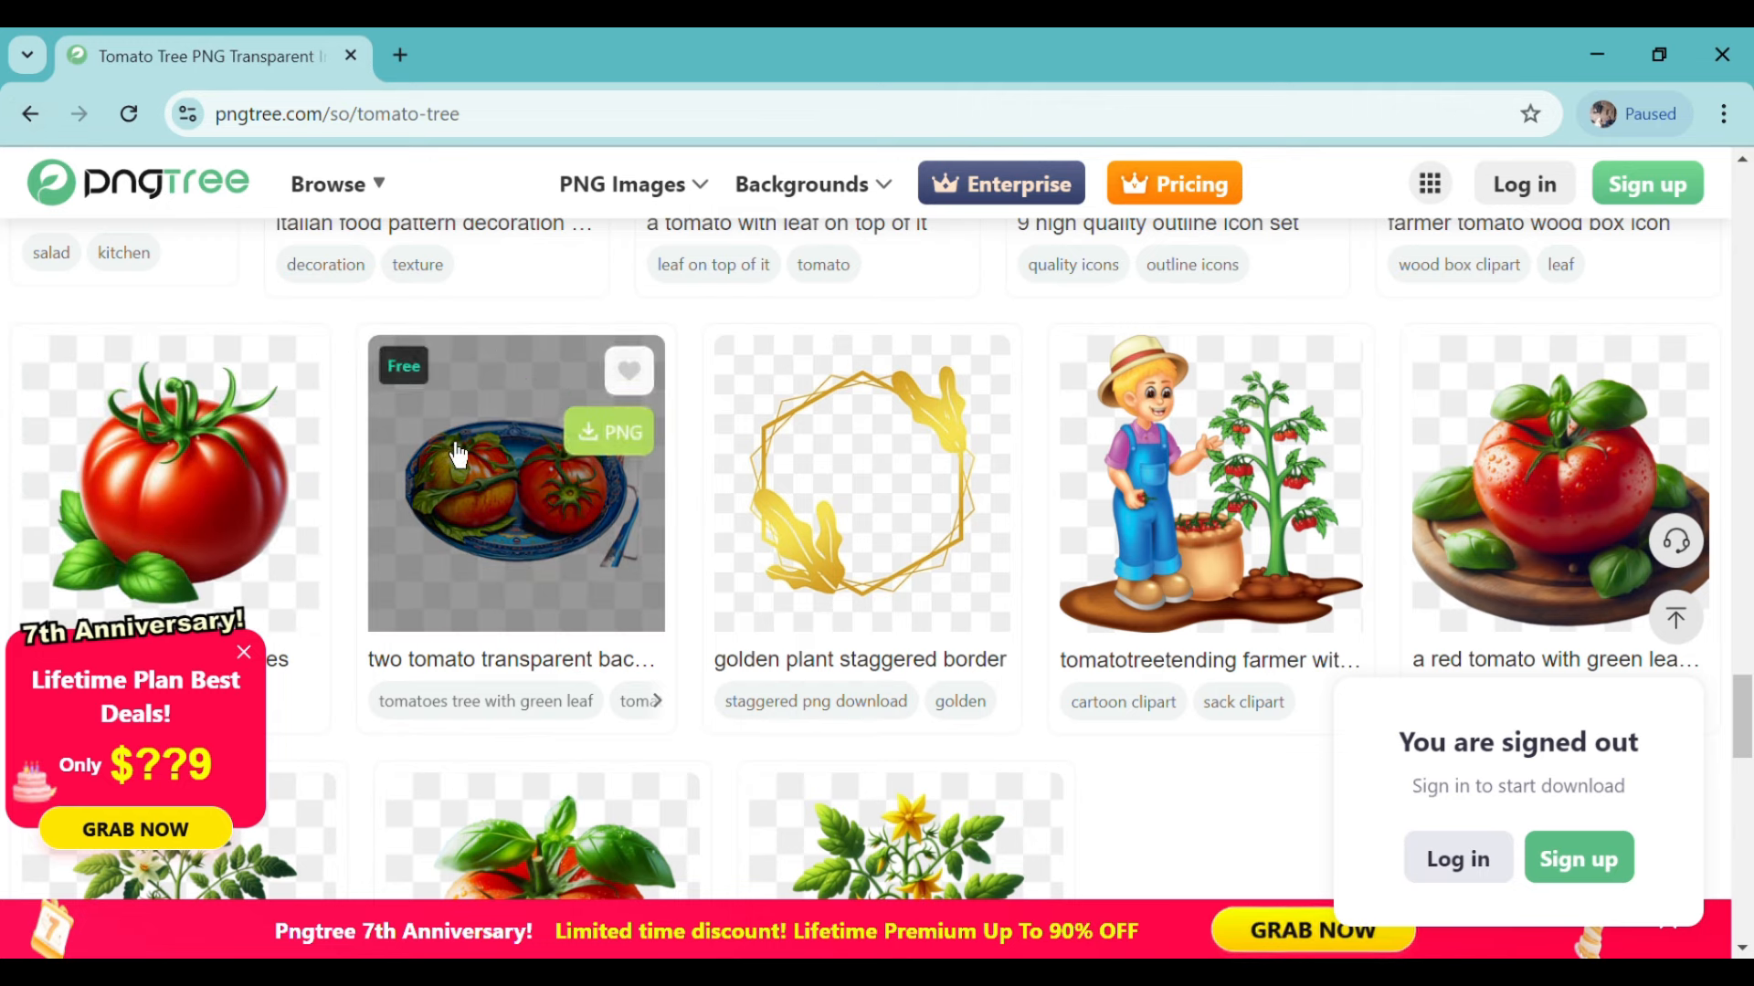
Step: Return to the Google results and open the preview of the Pinterest cartoon tomato plant image
click(27, 117)
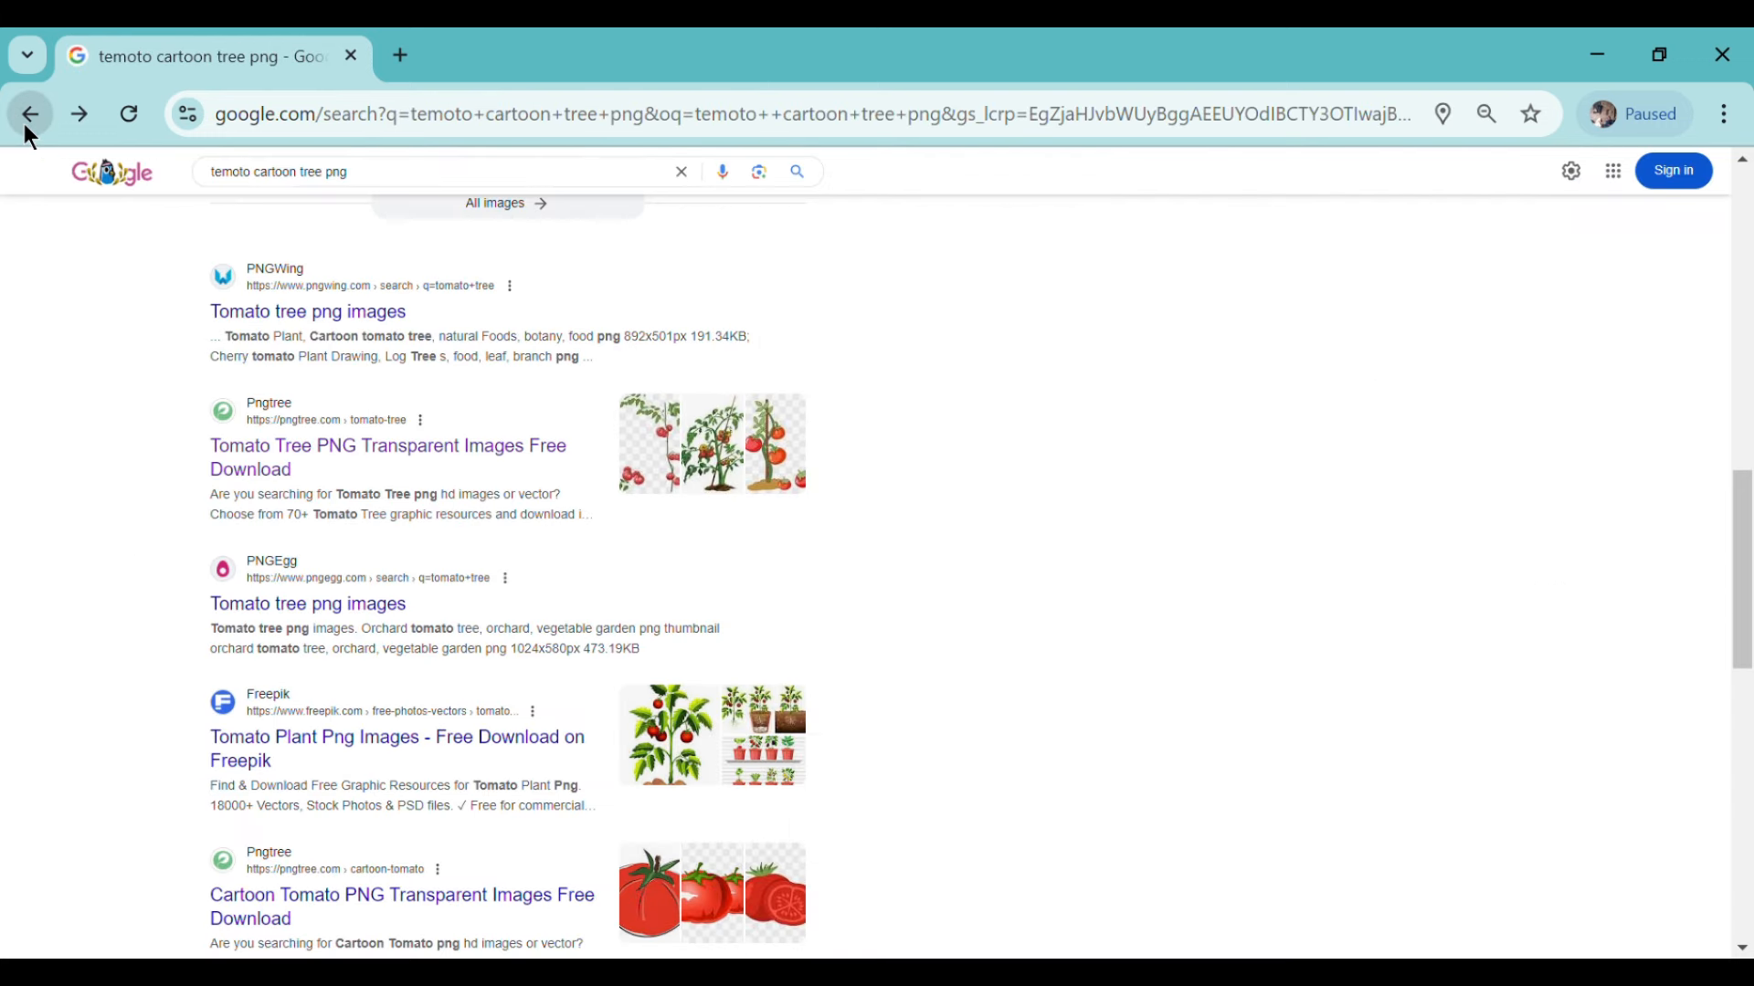
scroll(449, 523, up, 5)
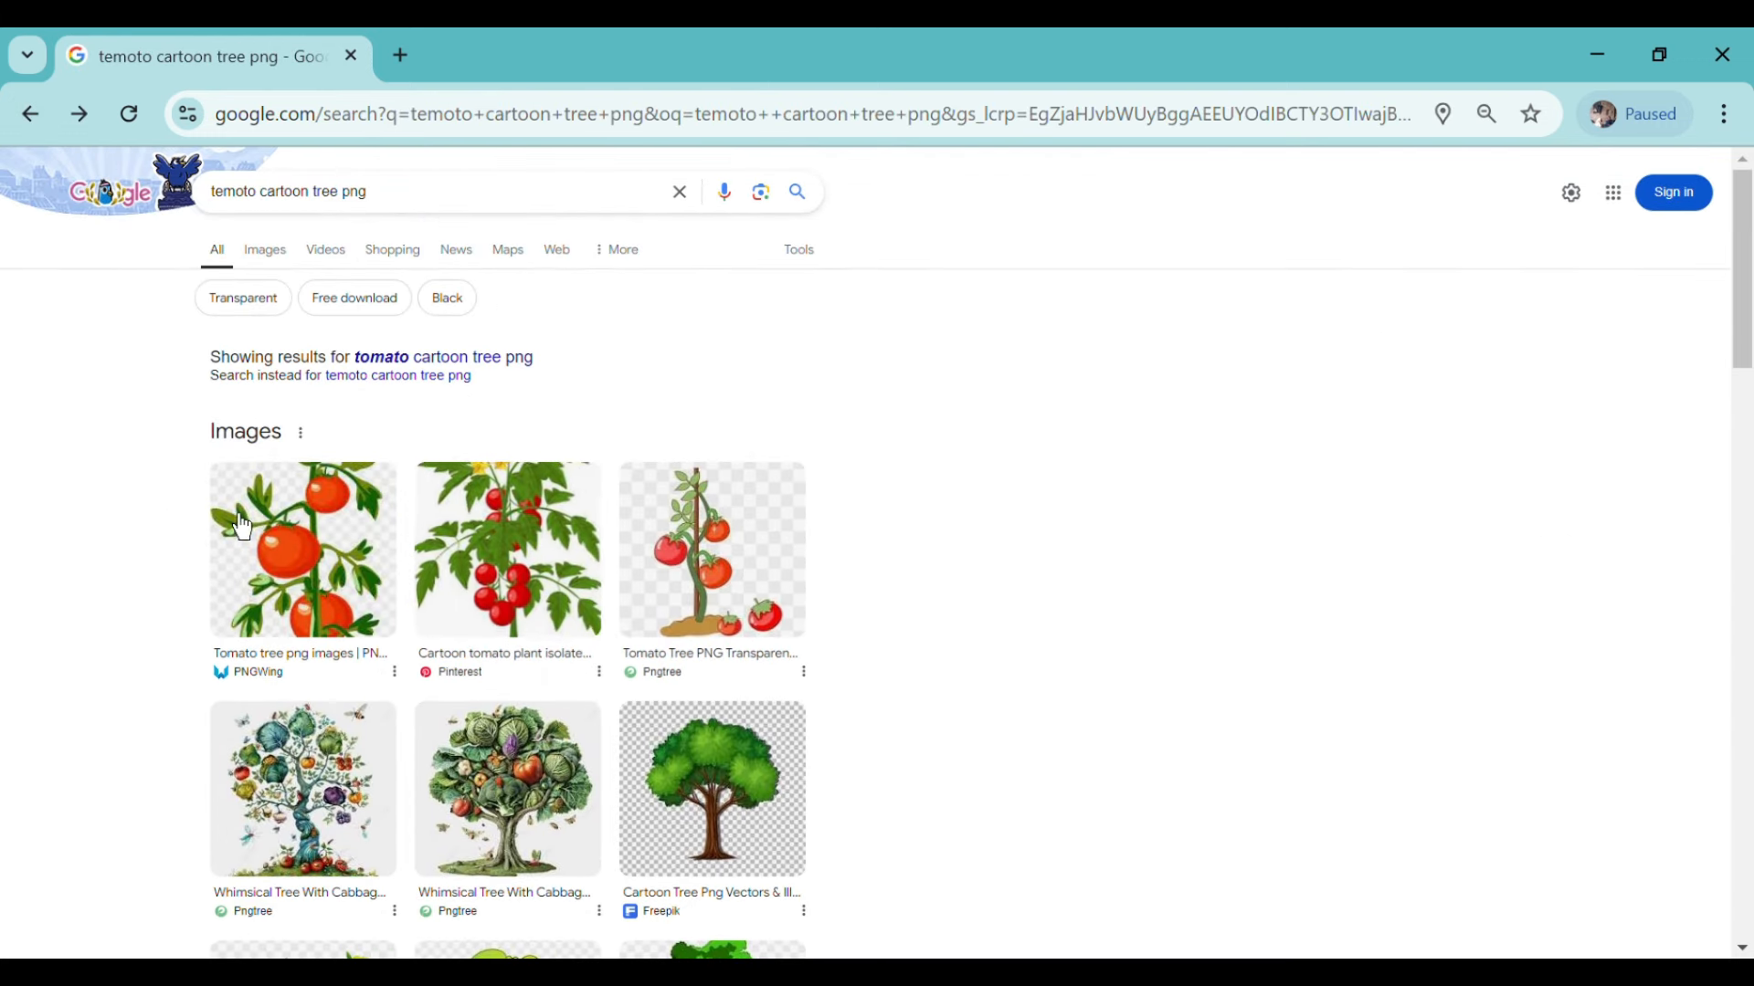
click(454, 542)
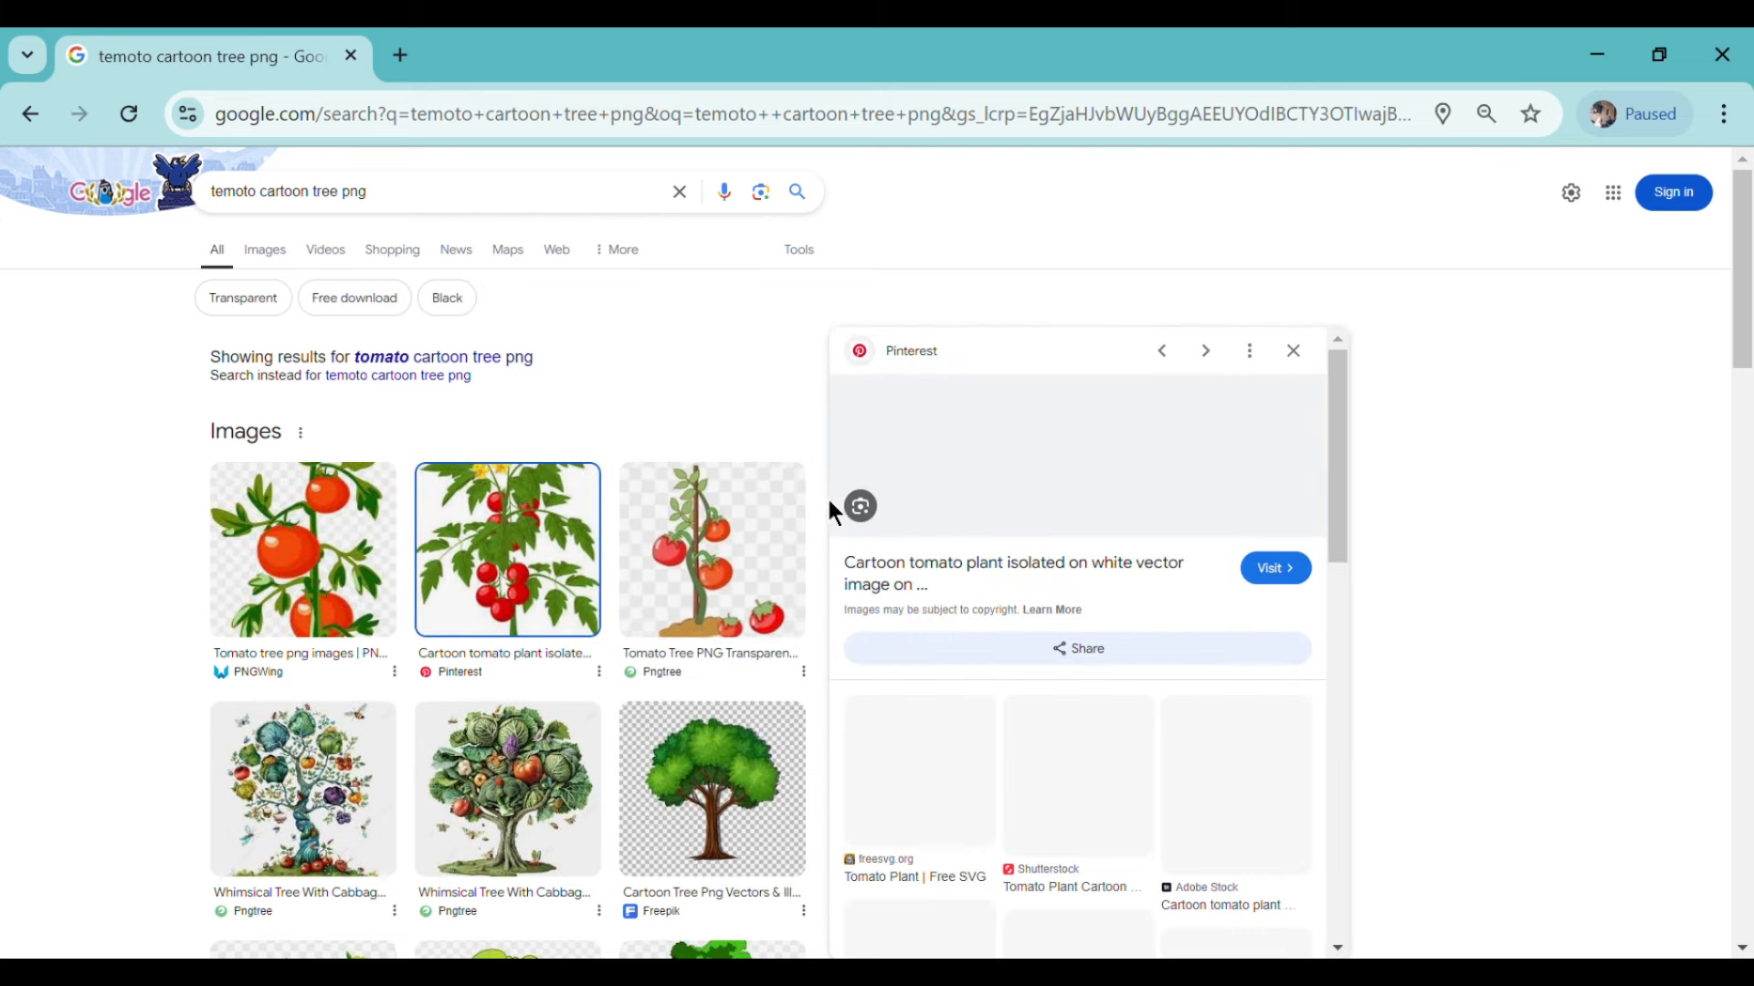
scroll(935, 634, down, 3)
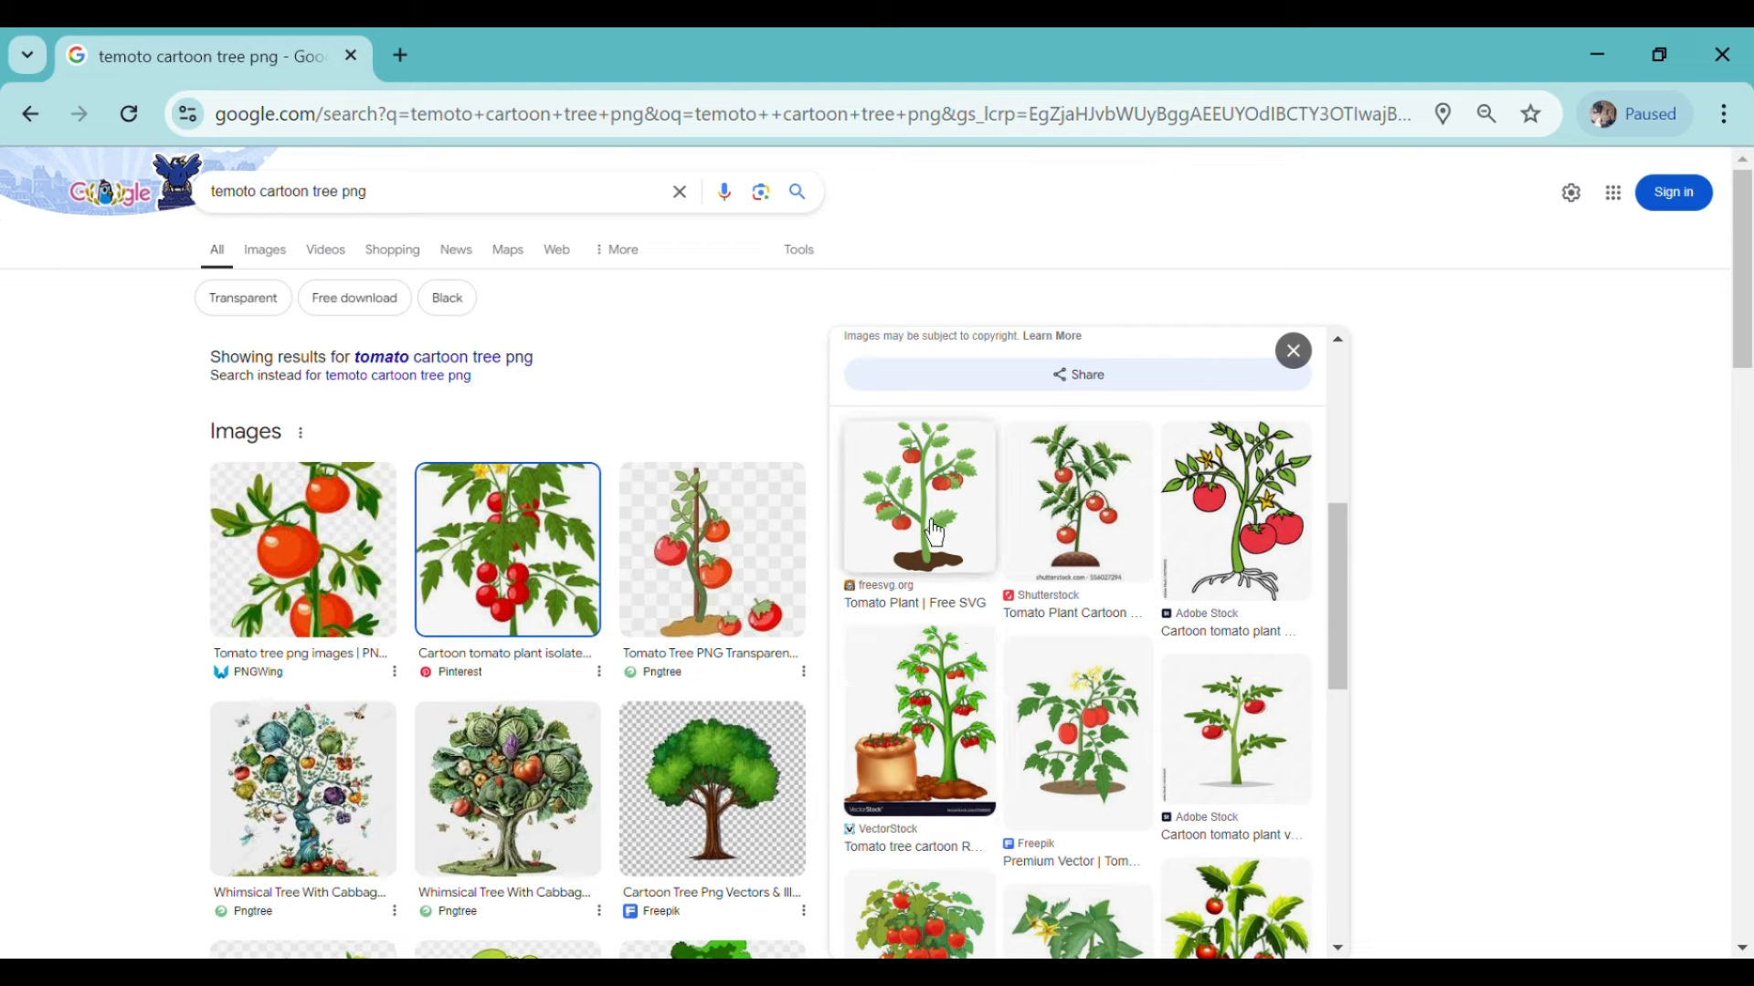
scroll(1078, 630, down, 5)
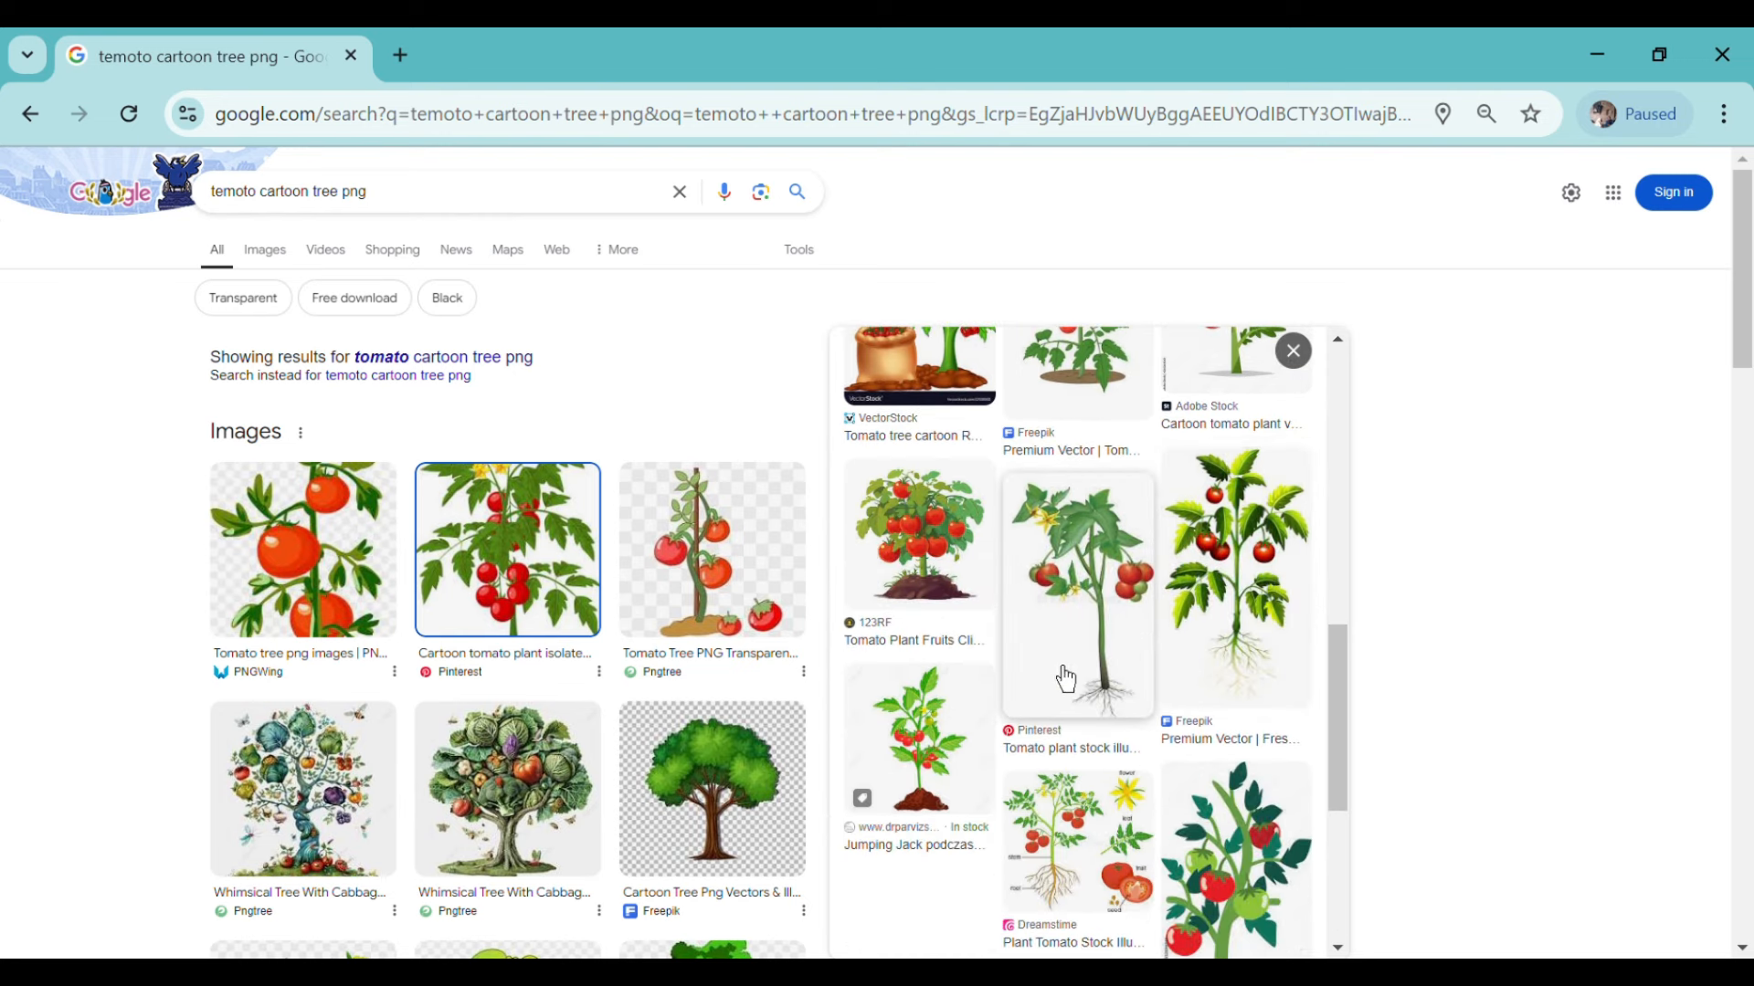
scroll(1060, 675, down, 2)
scroll(1132, 668, down, 3)
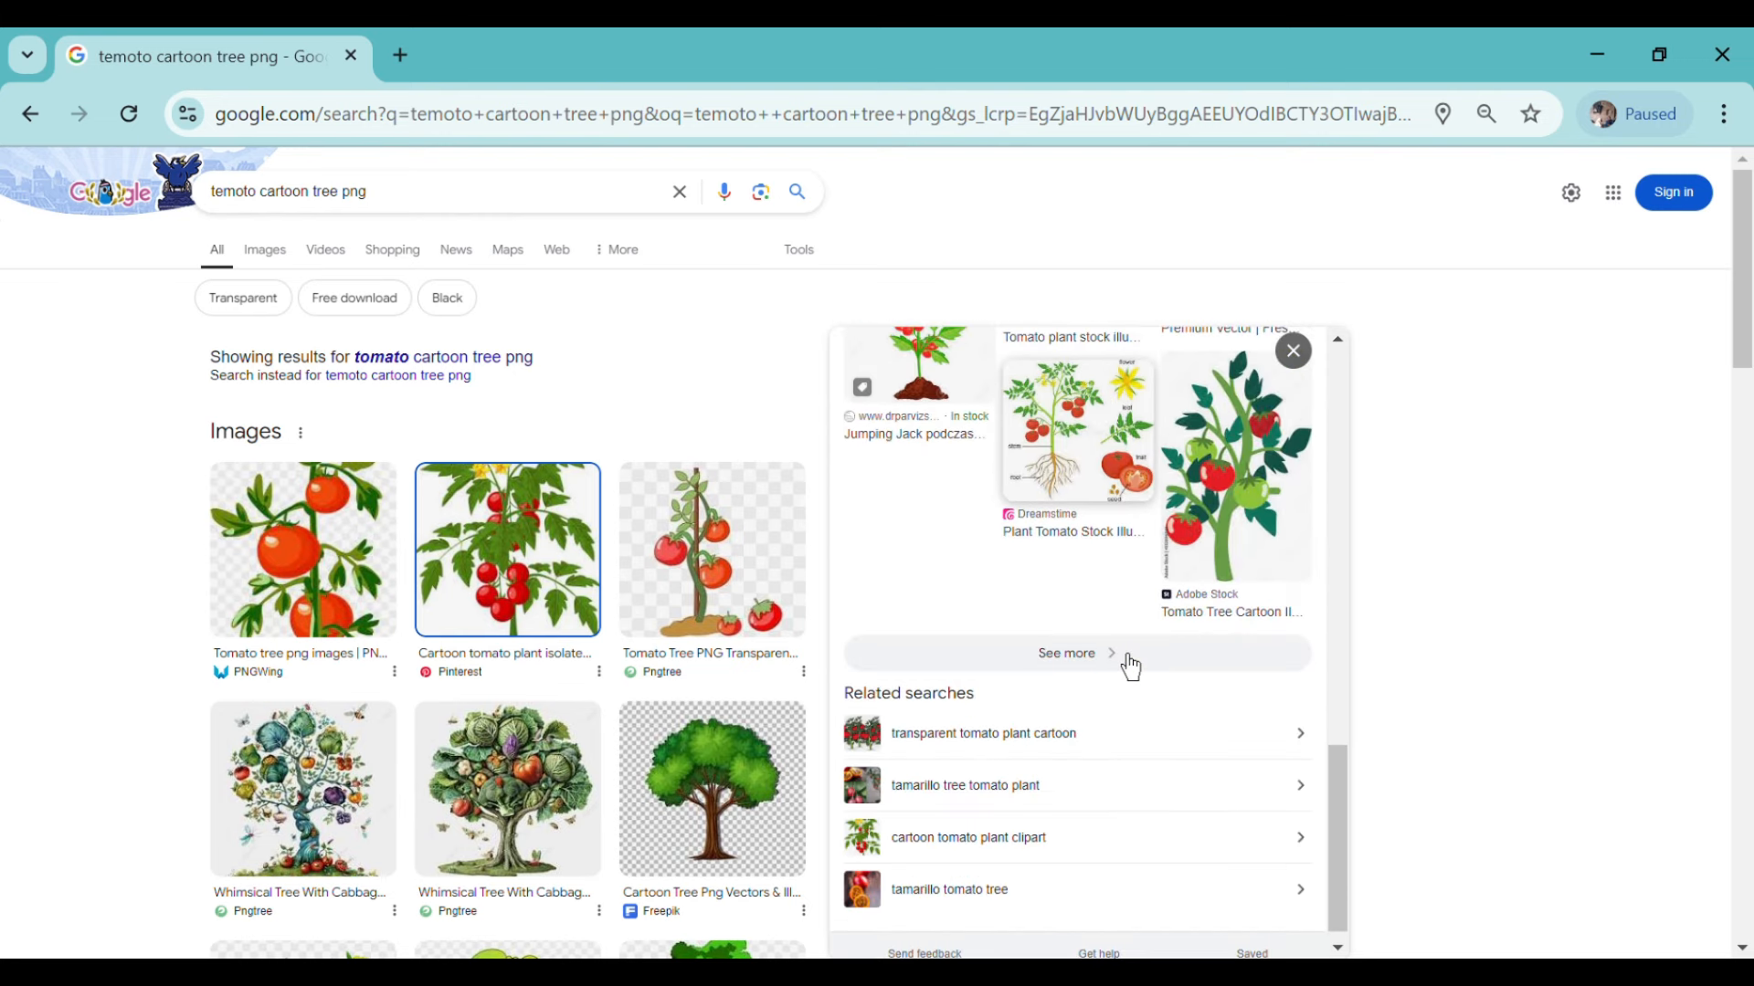
scroll(944, 518, up, 2)
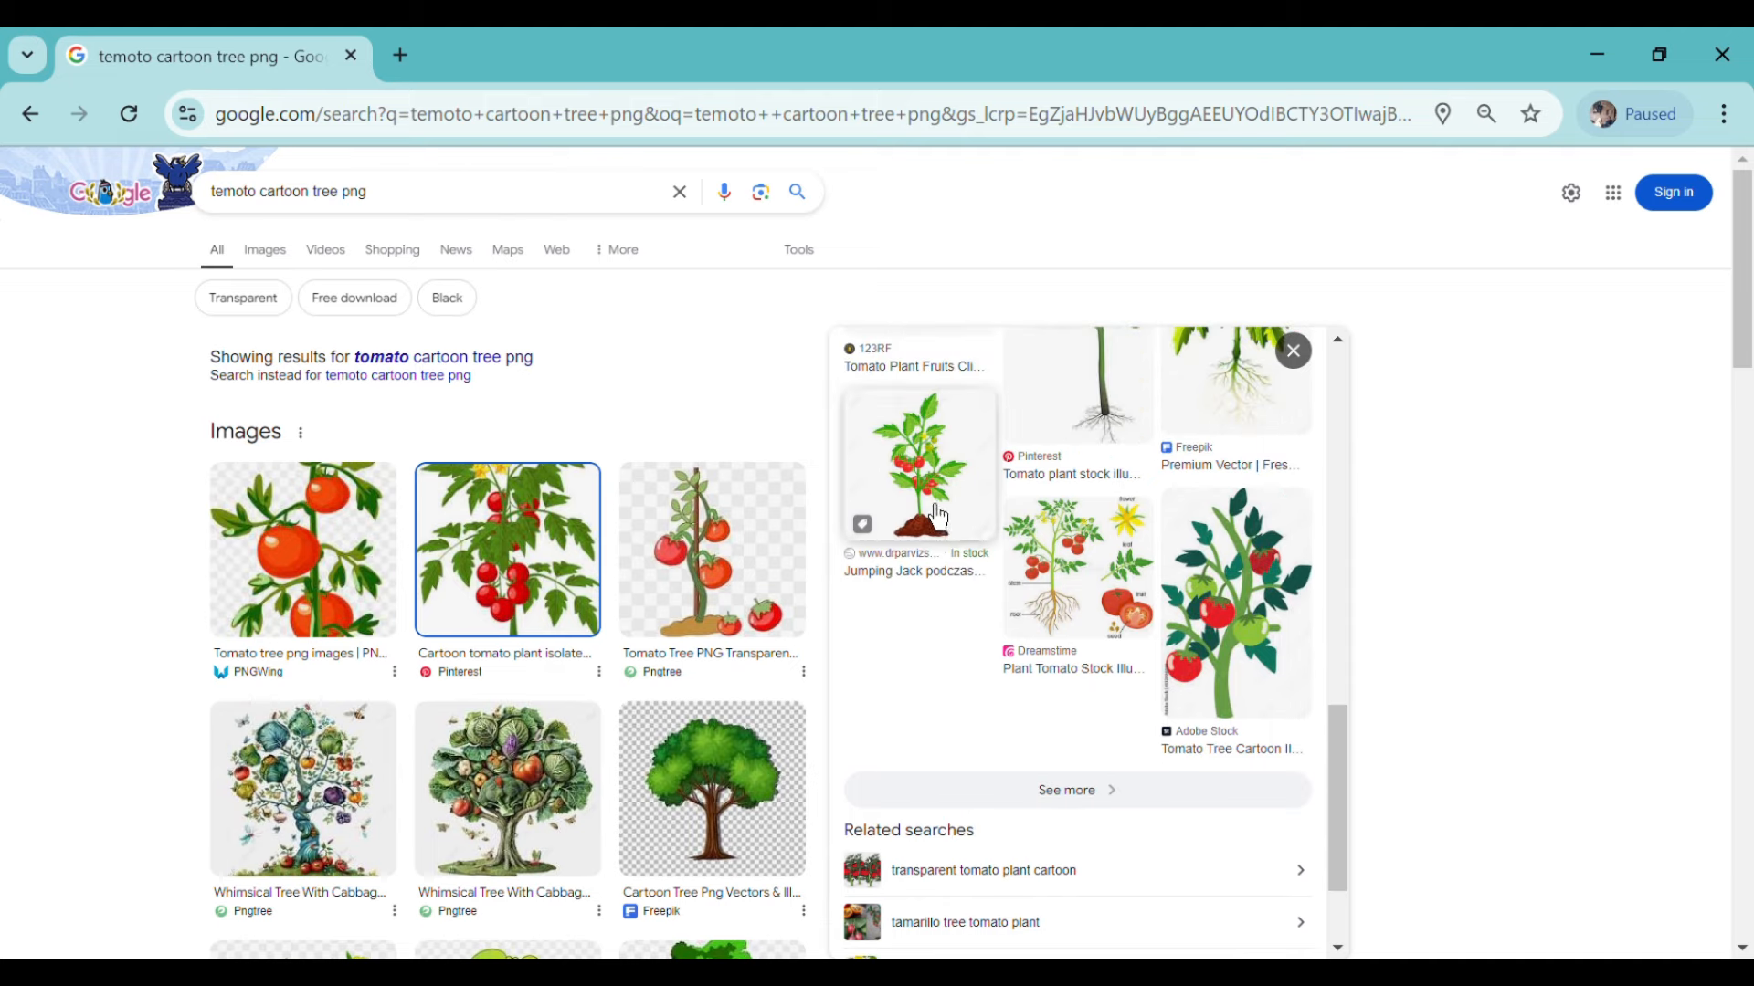
click(941, 519)
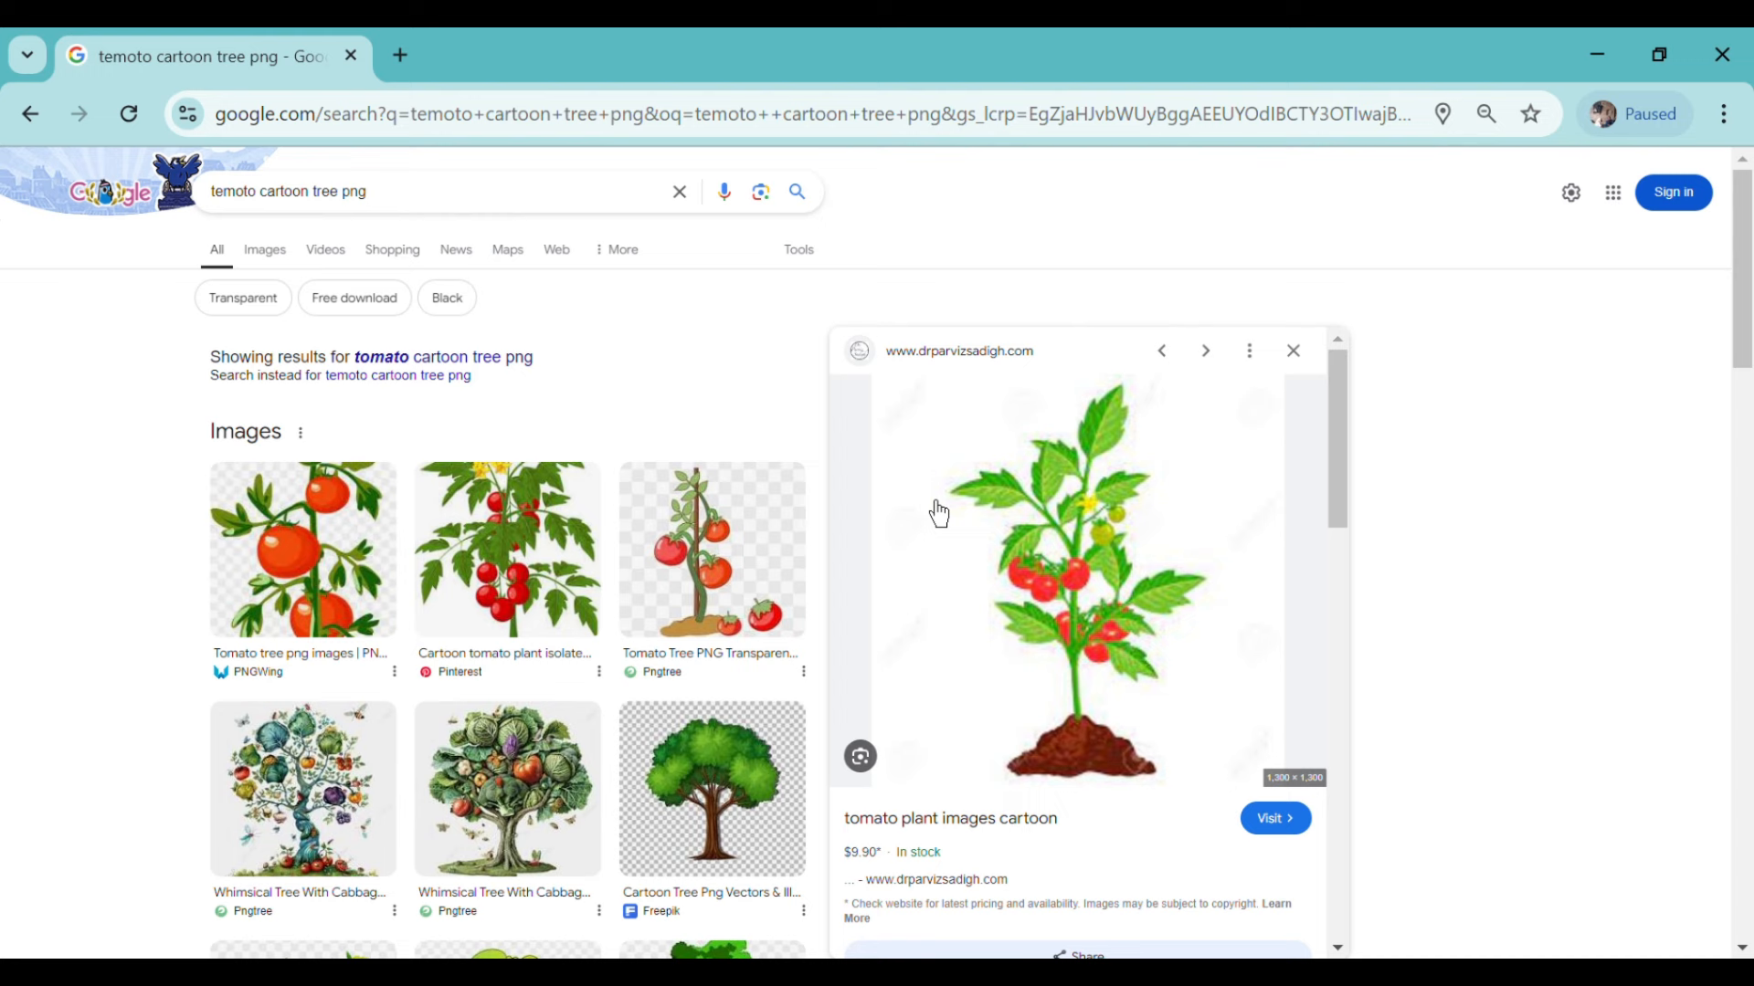
scroll(1055, 676, down, 5)
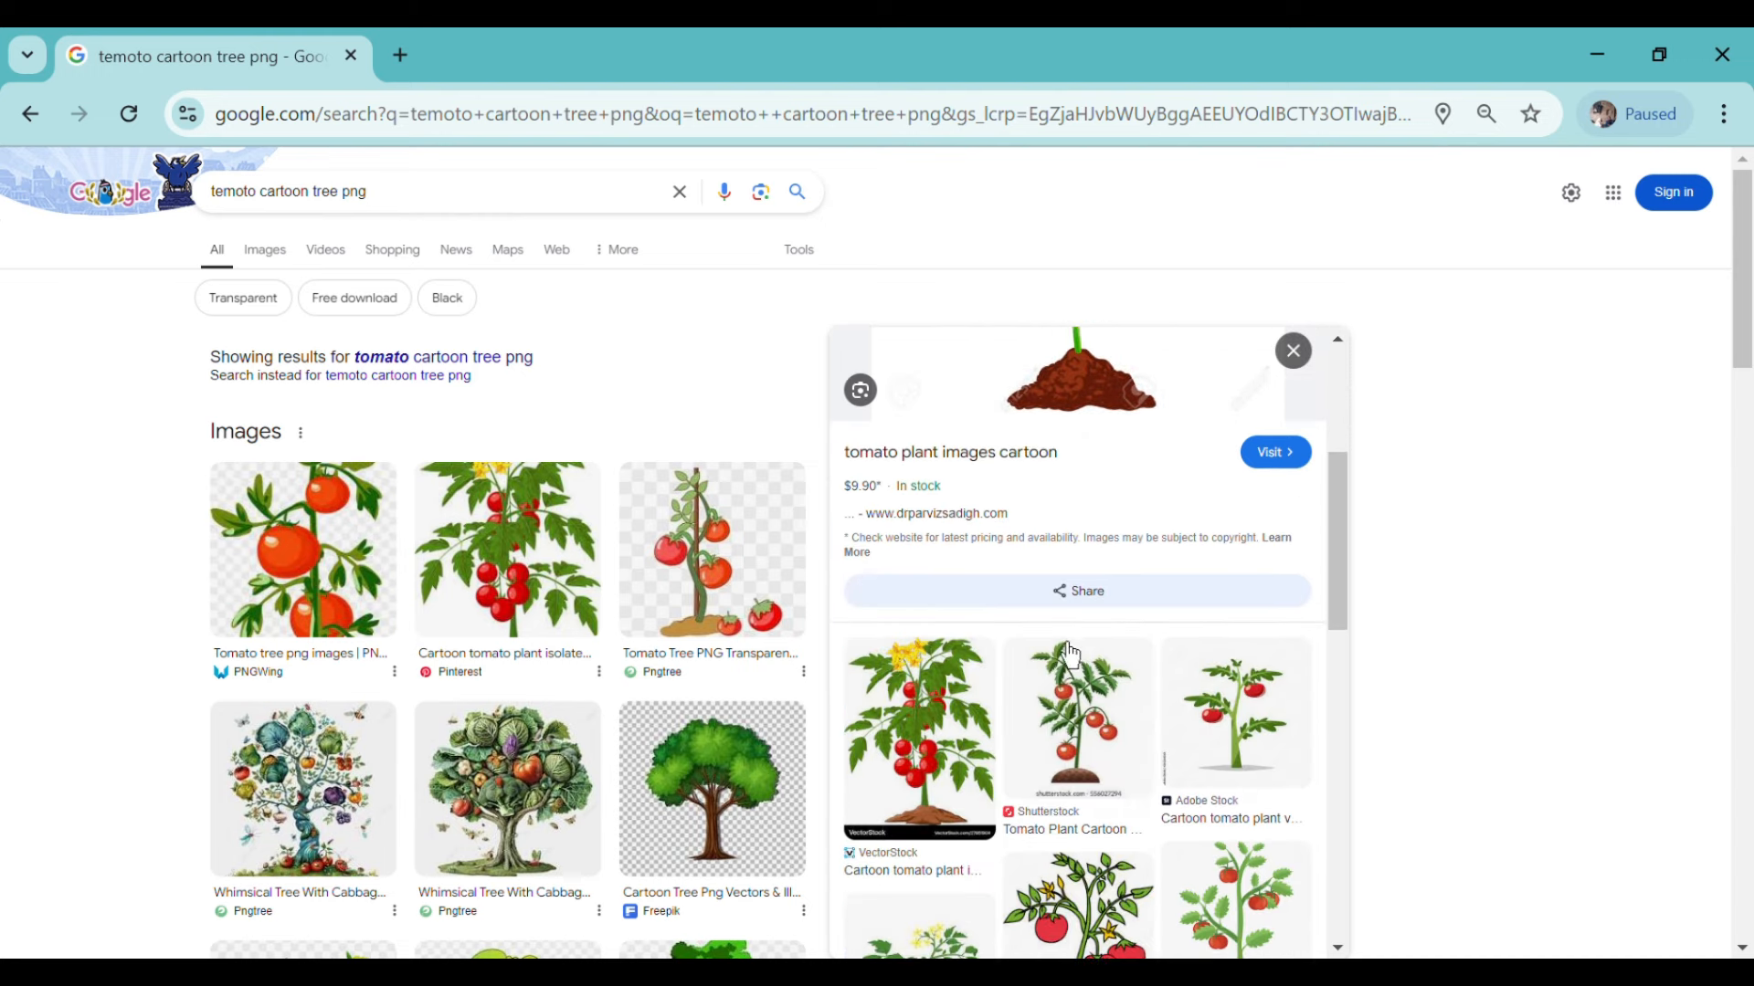
scroll(1060, 699, down, 2)
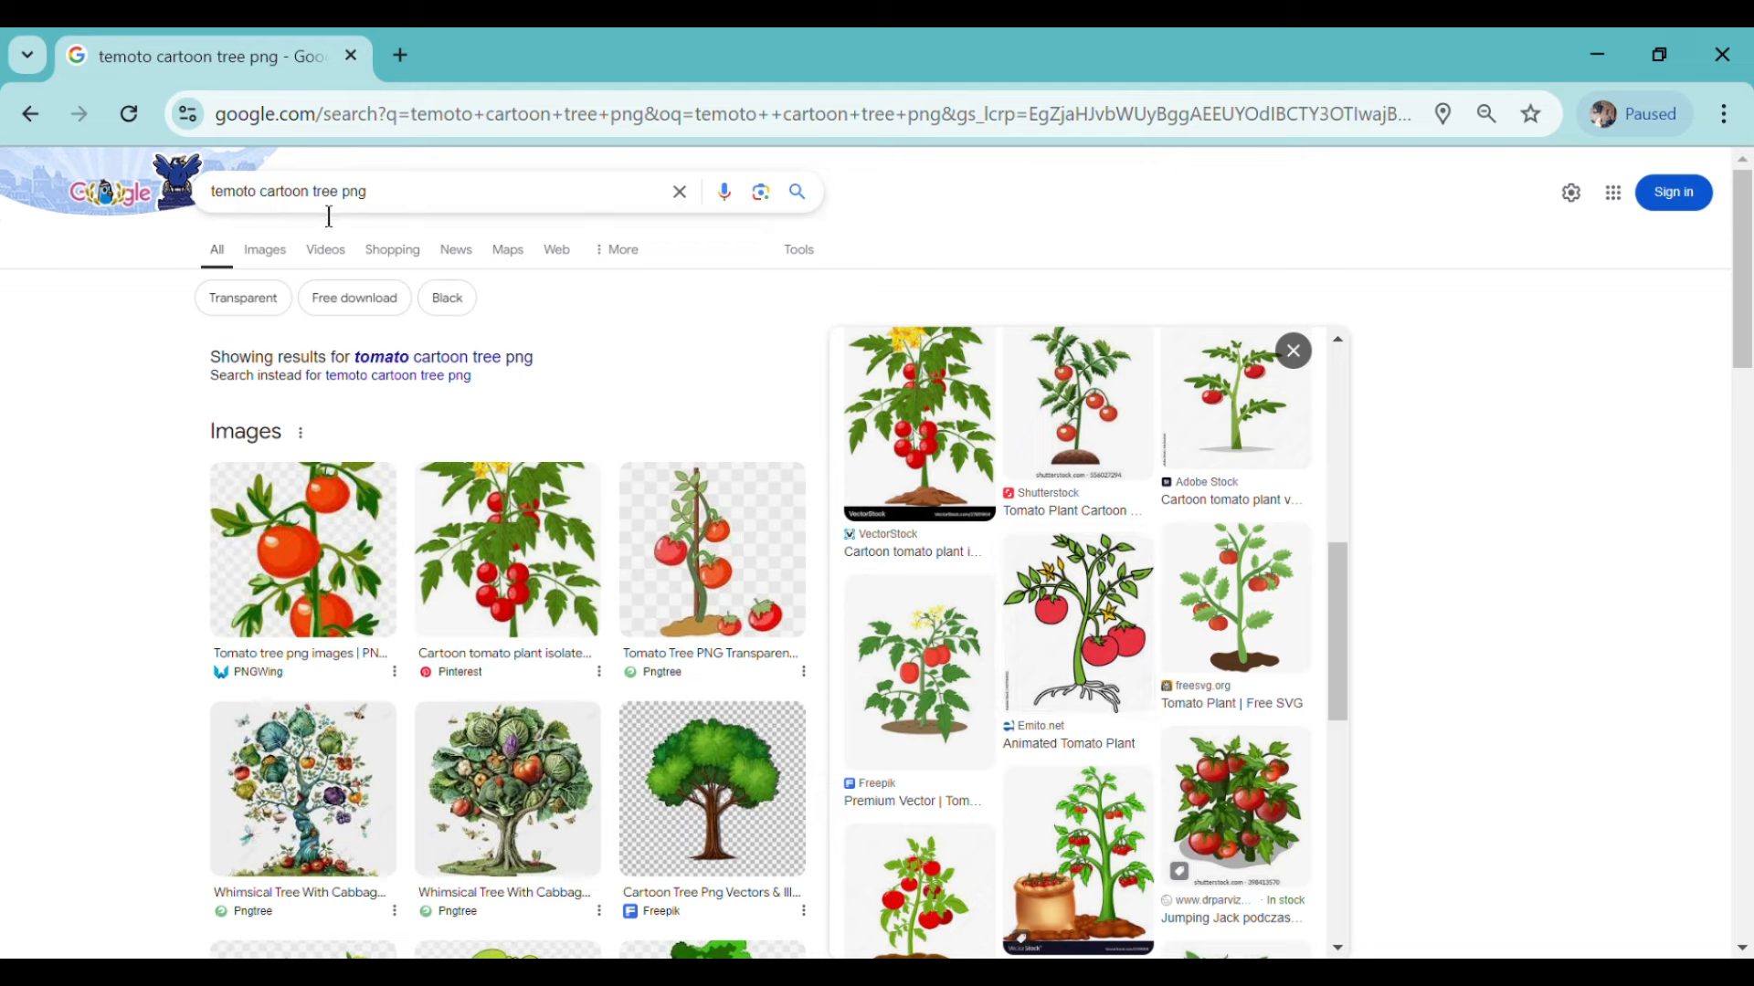
Step: Replace the Google query and search for "water gif"
click(404, 215)
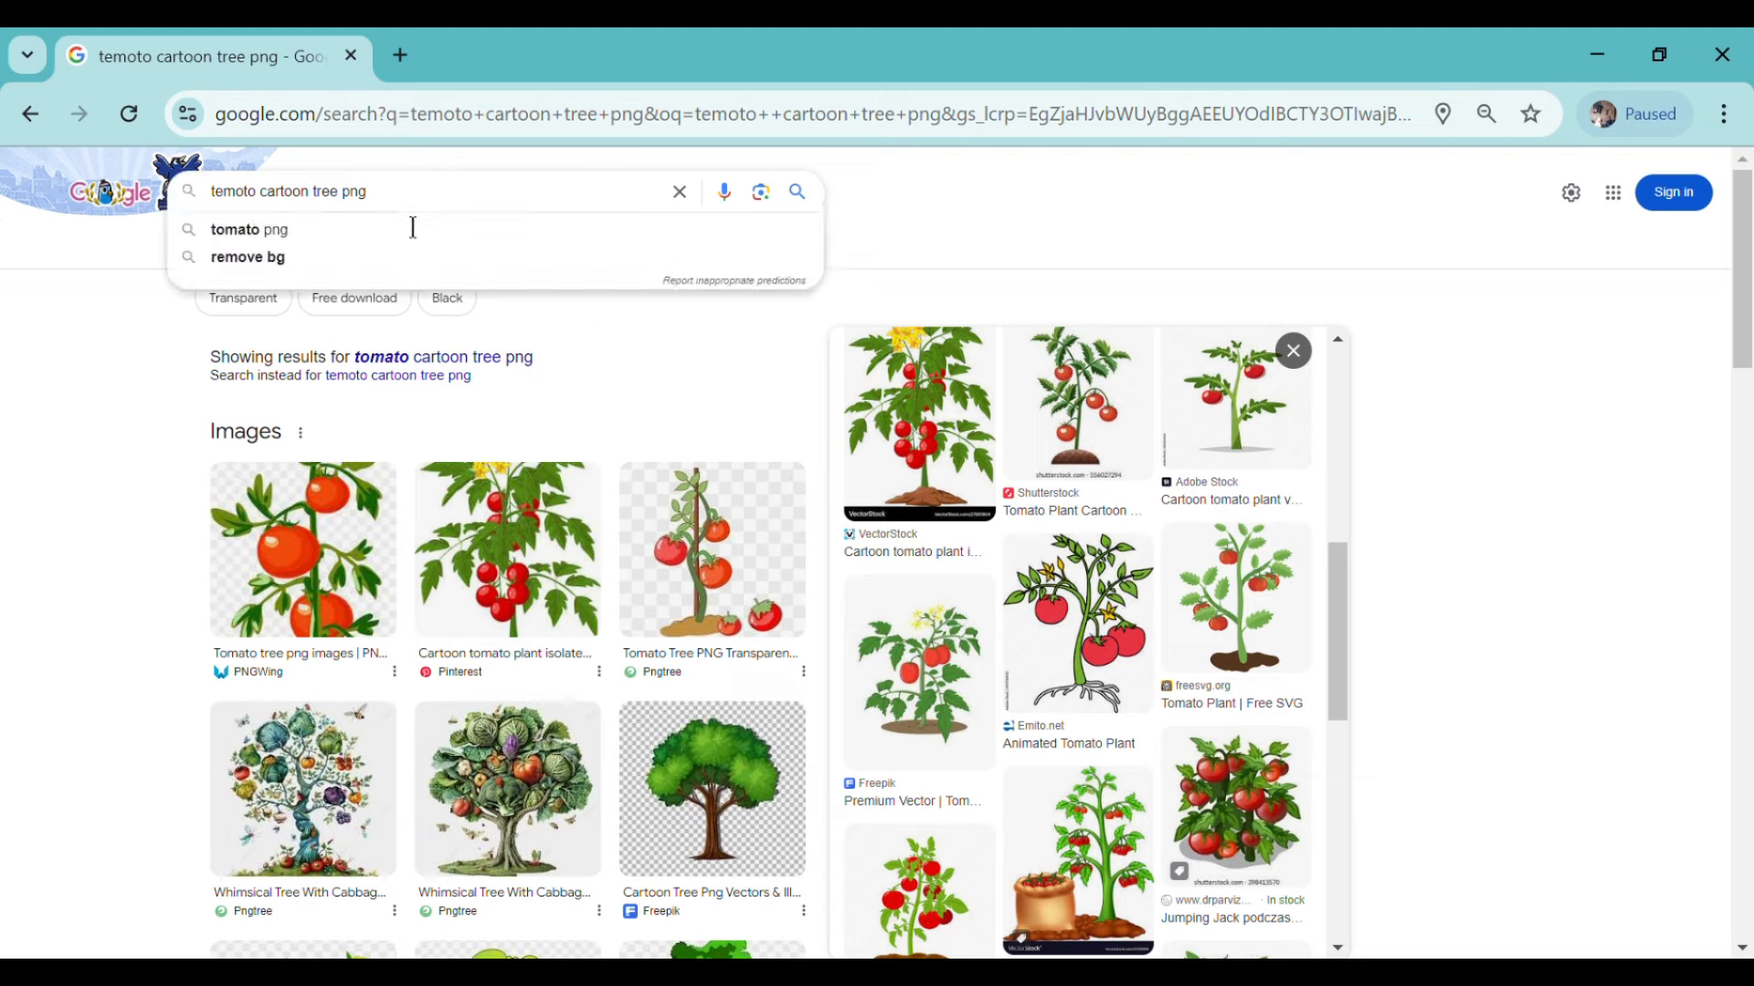
key(BackSpace)
key(BackSpace)
key(BackSpace)
key(BackSpace)
key(BackSpace)
key(BackSpace)
key(BackSpace)
key(BackSpace)
key(BackSpace)
key(BackSpace)
key(BackSpace)
key(BackSpace)
key(BackSpace)
key(BackSpace)
key(BackSpace)
key(BackSpace)
key(BackSpace)
key(BackSpace)
key(BackSpace)
key(BackSpace)
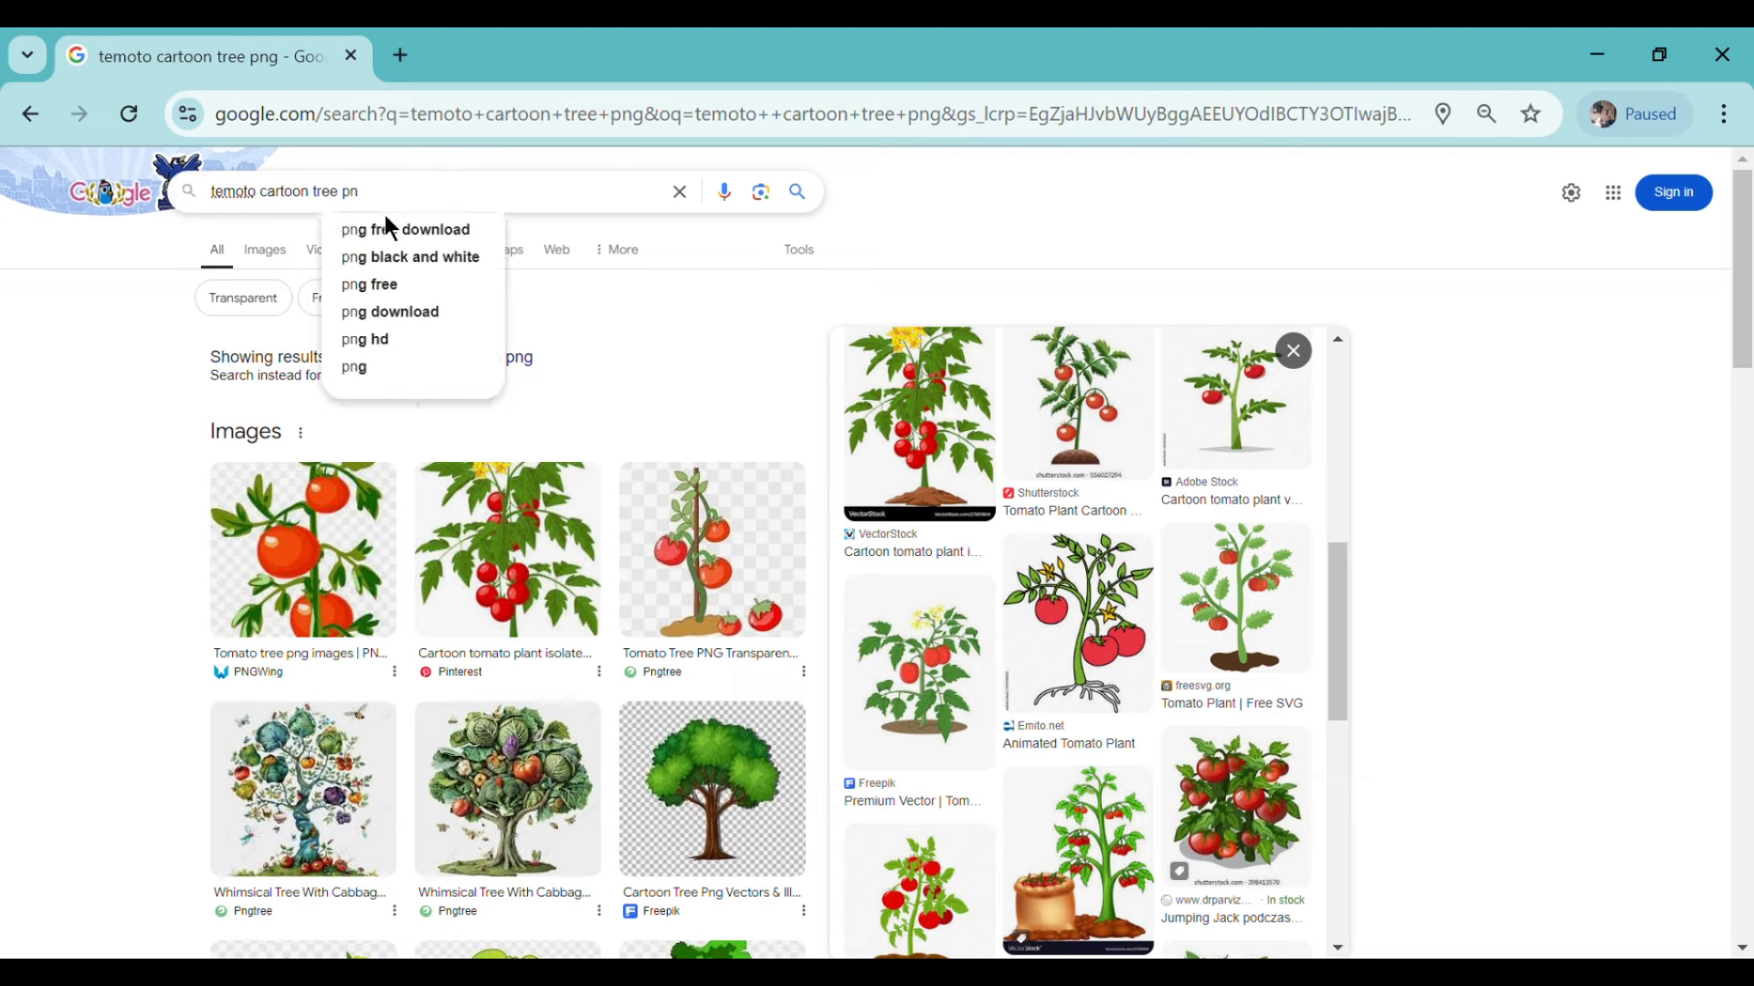
text(w)
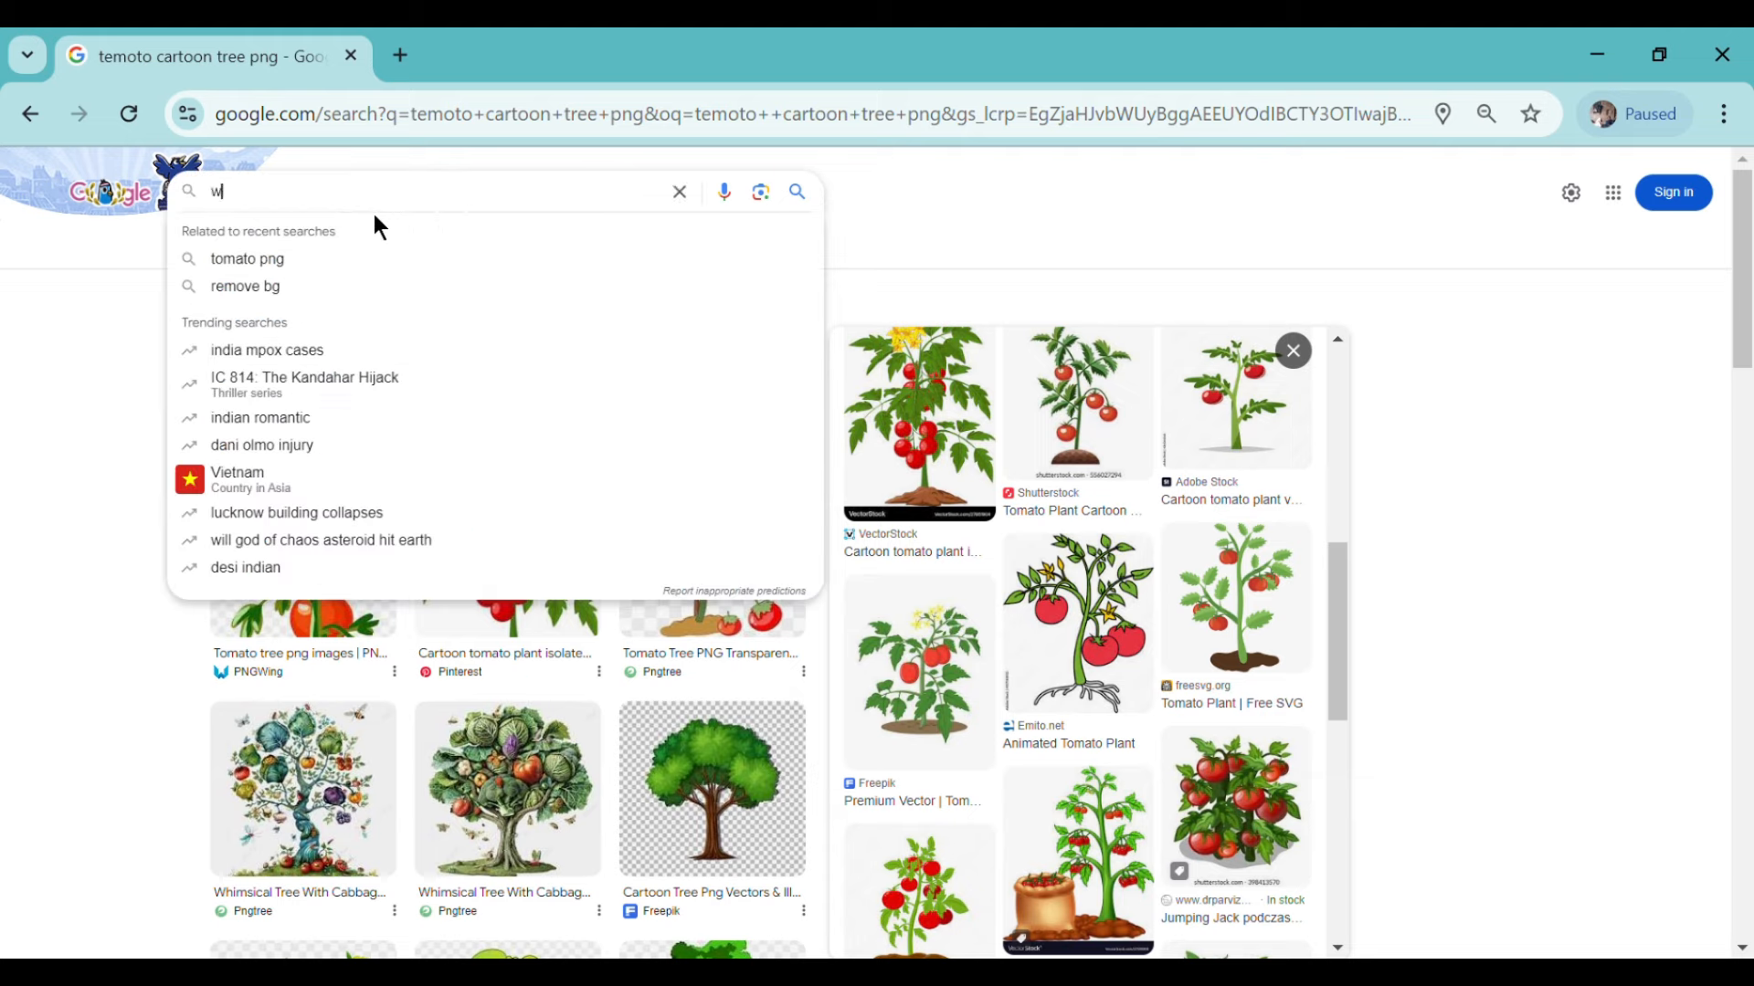
text(ater )
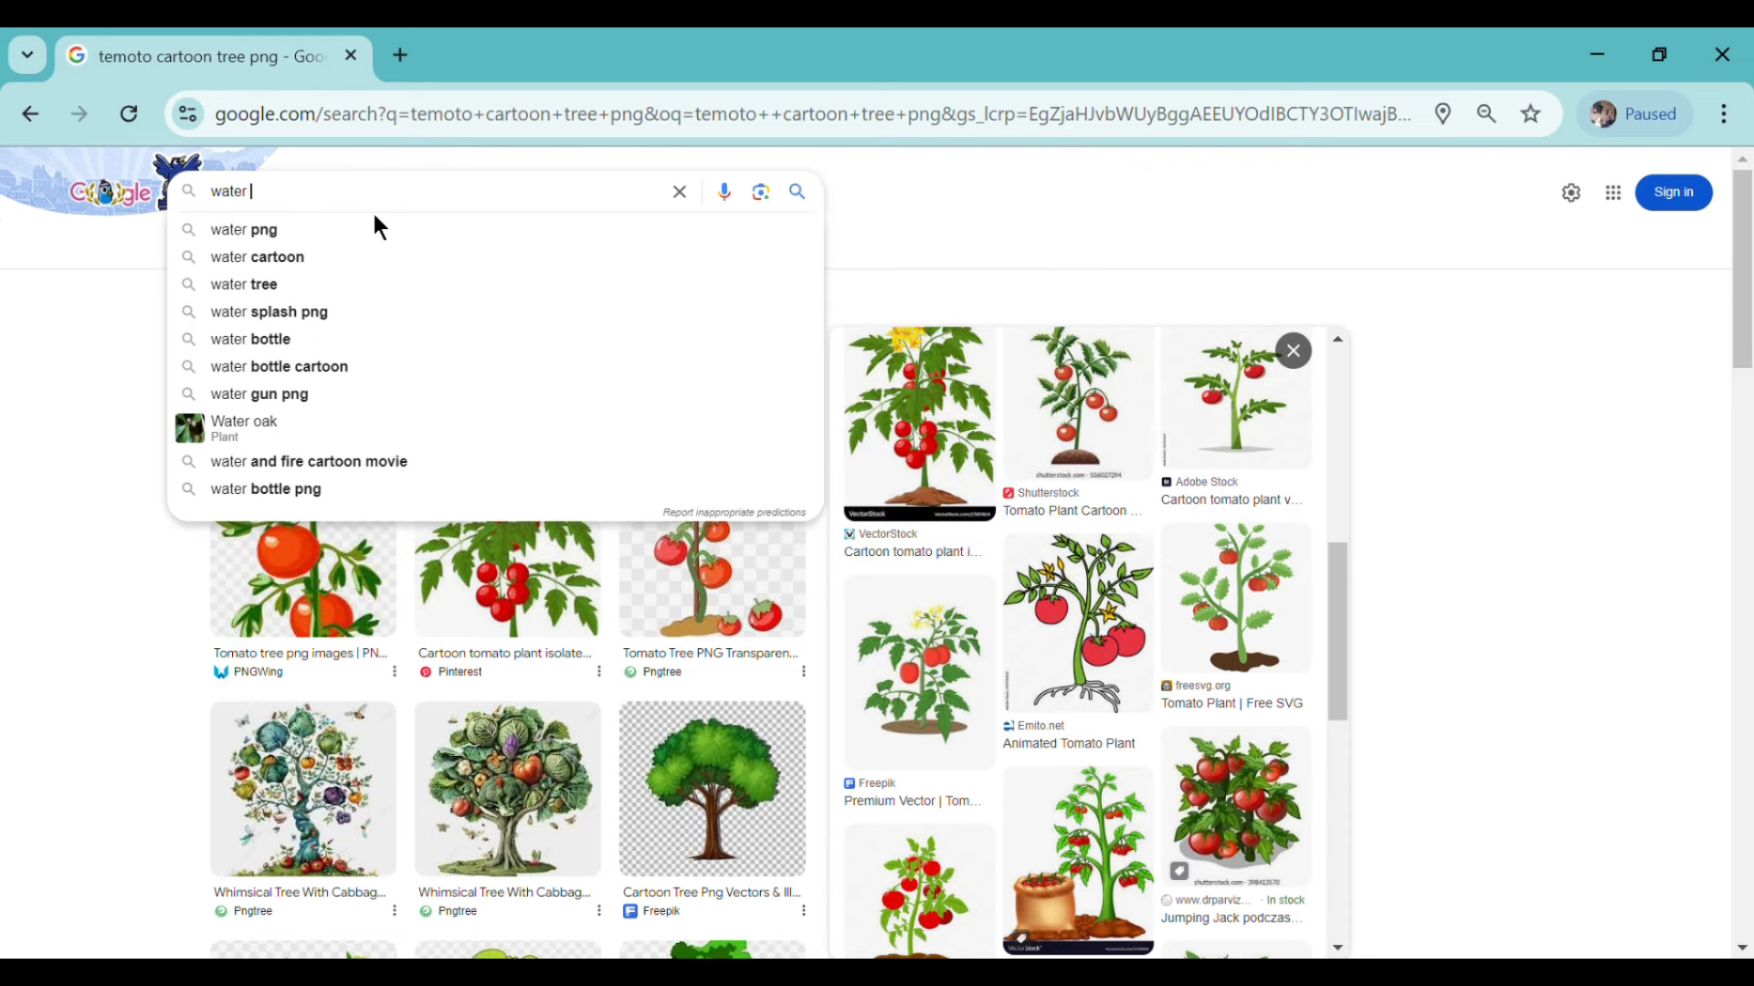
text(gif)
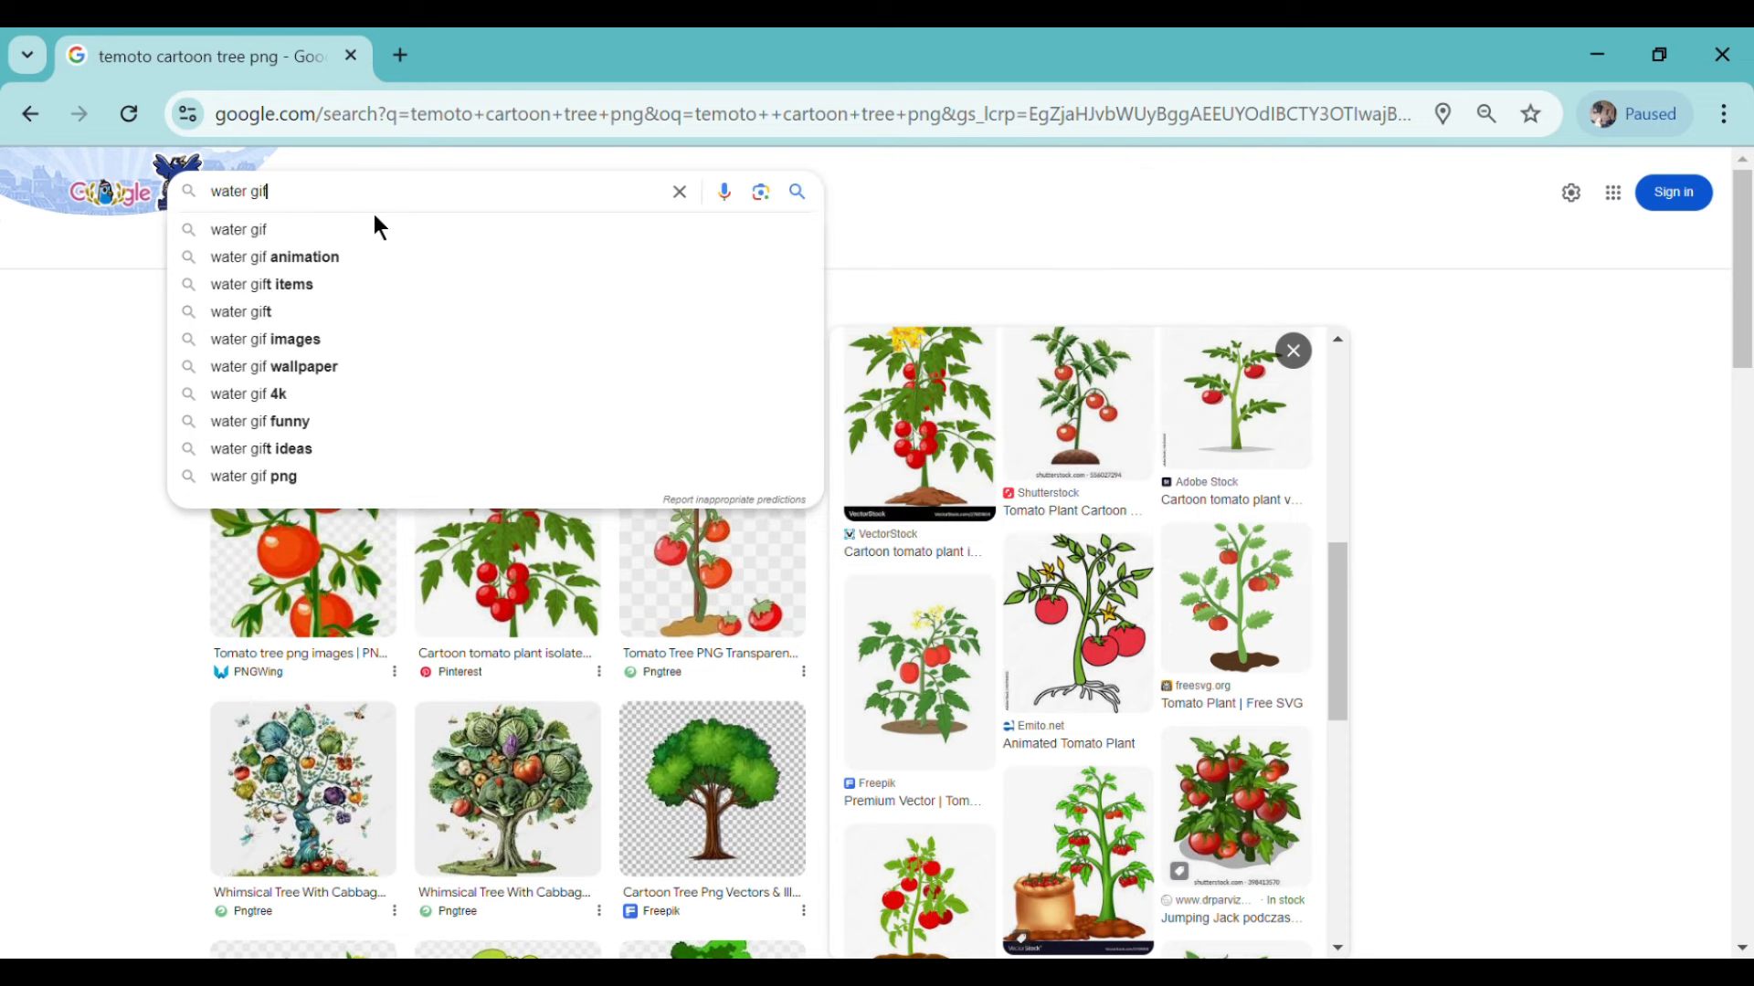
key(Return)
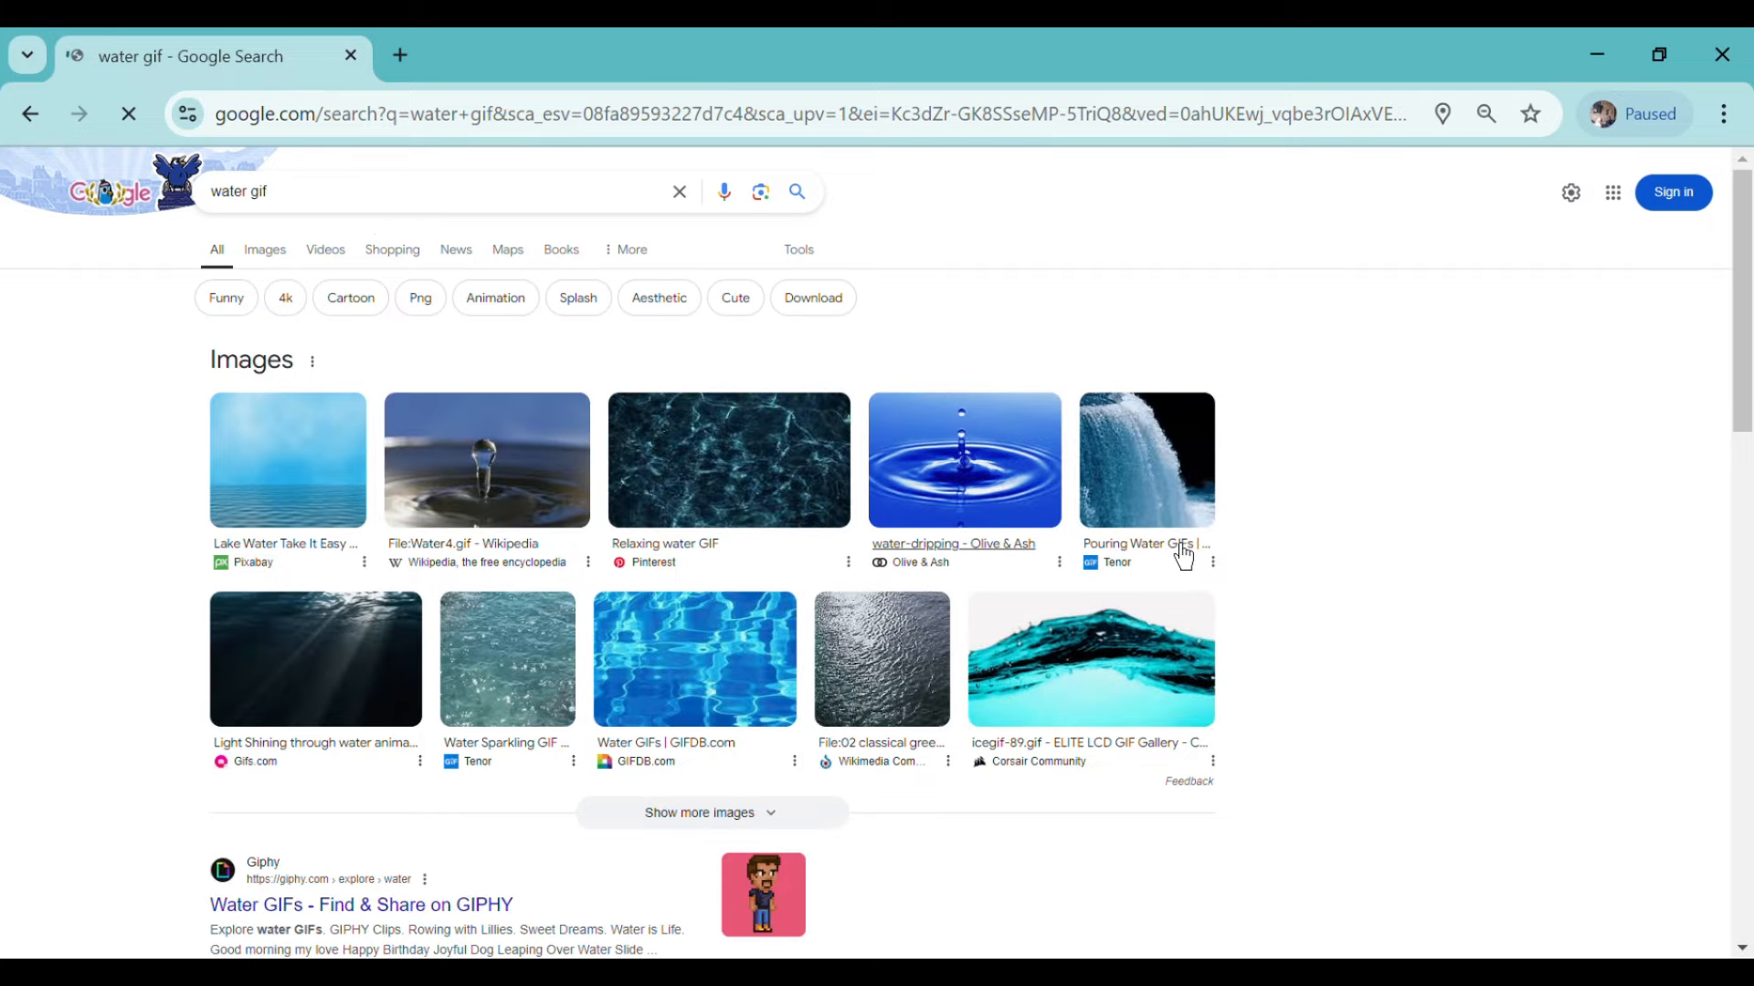
Step: Expand the block of further water GIF images and open the Infinite Media Corp. water drop preview
scroll(731, 694, down, 7)
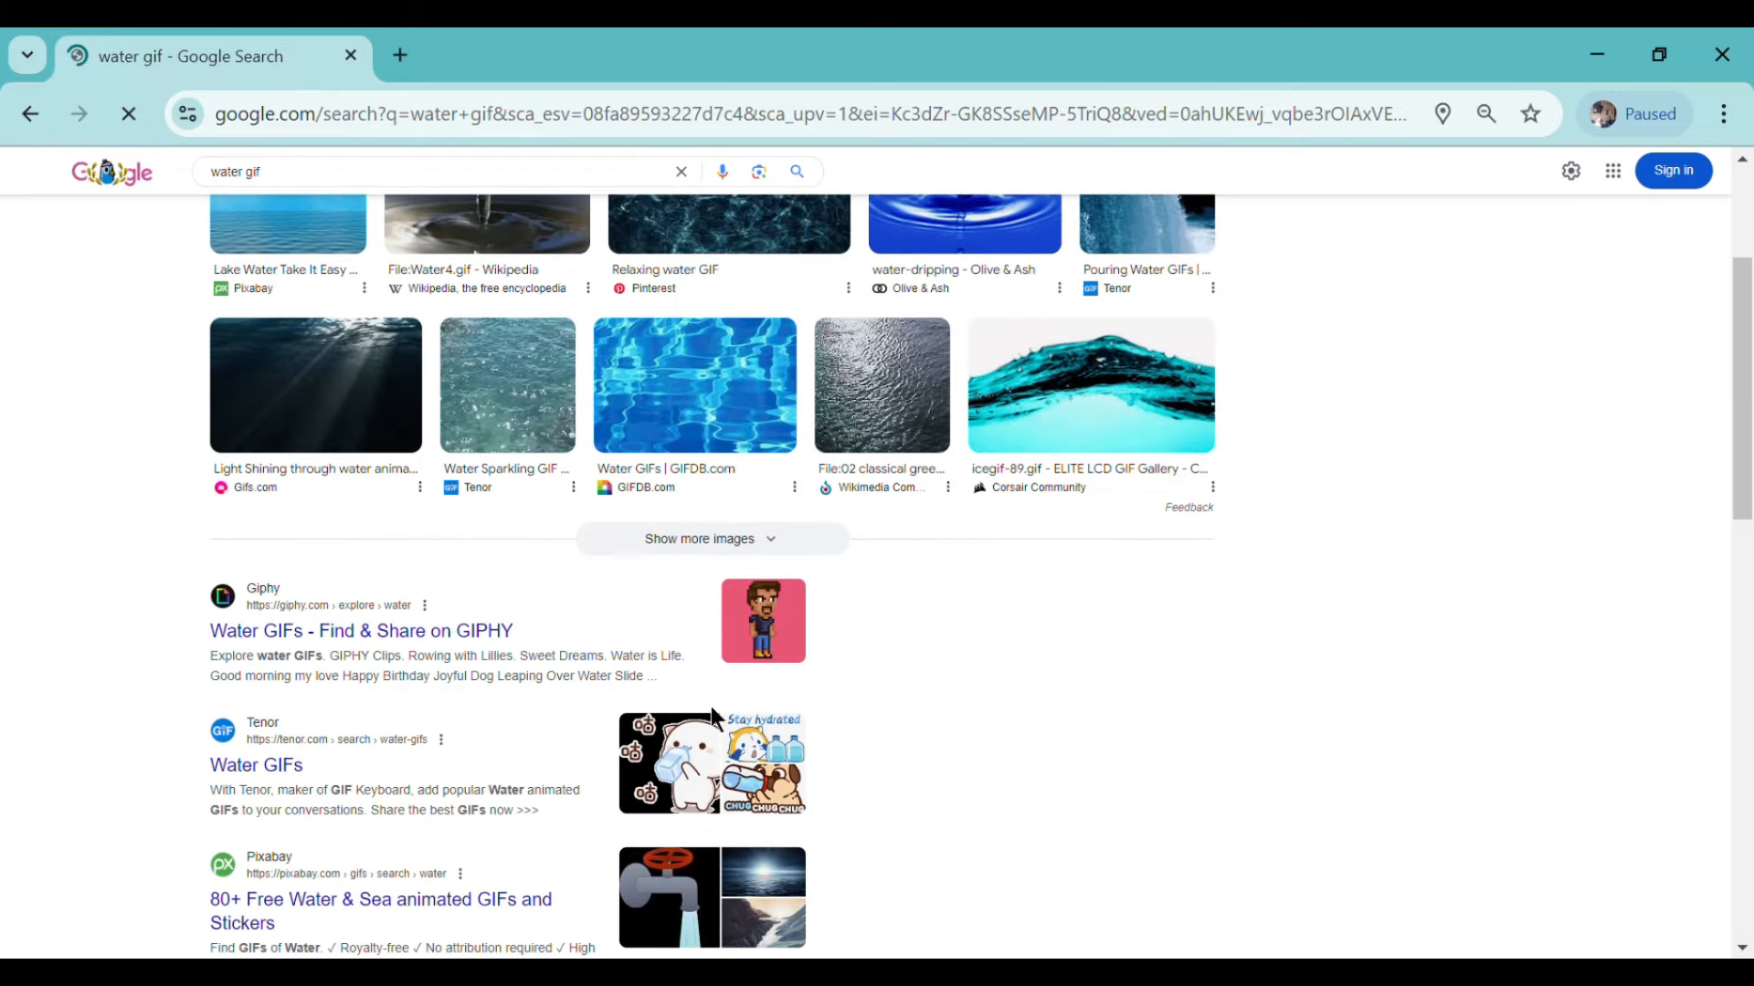
scroll(692, 687, up, 6)
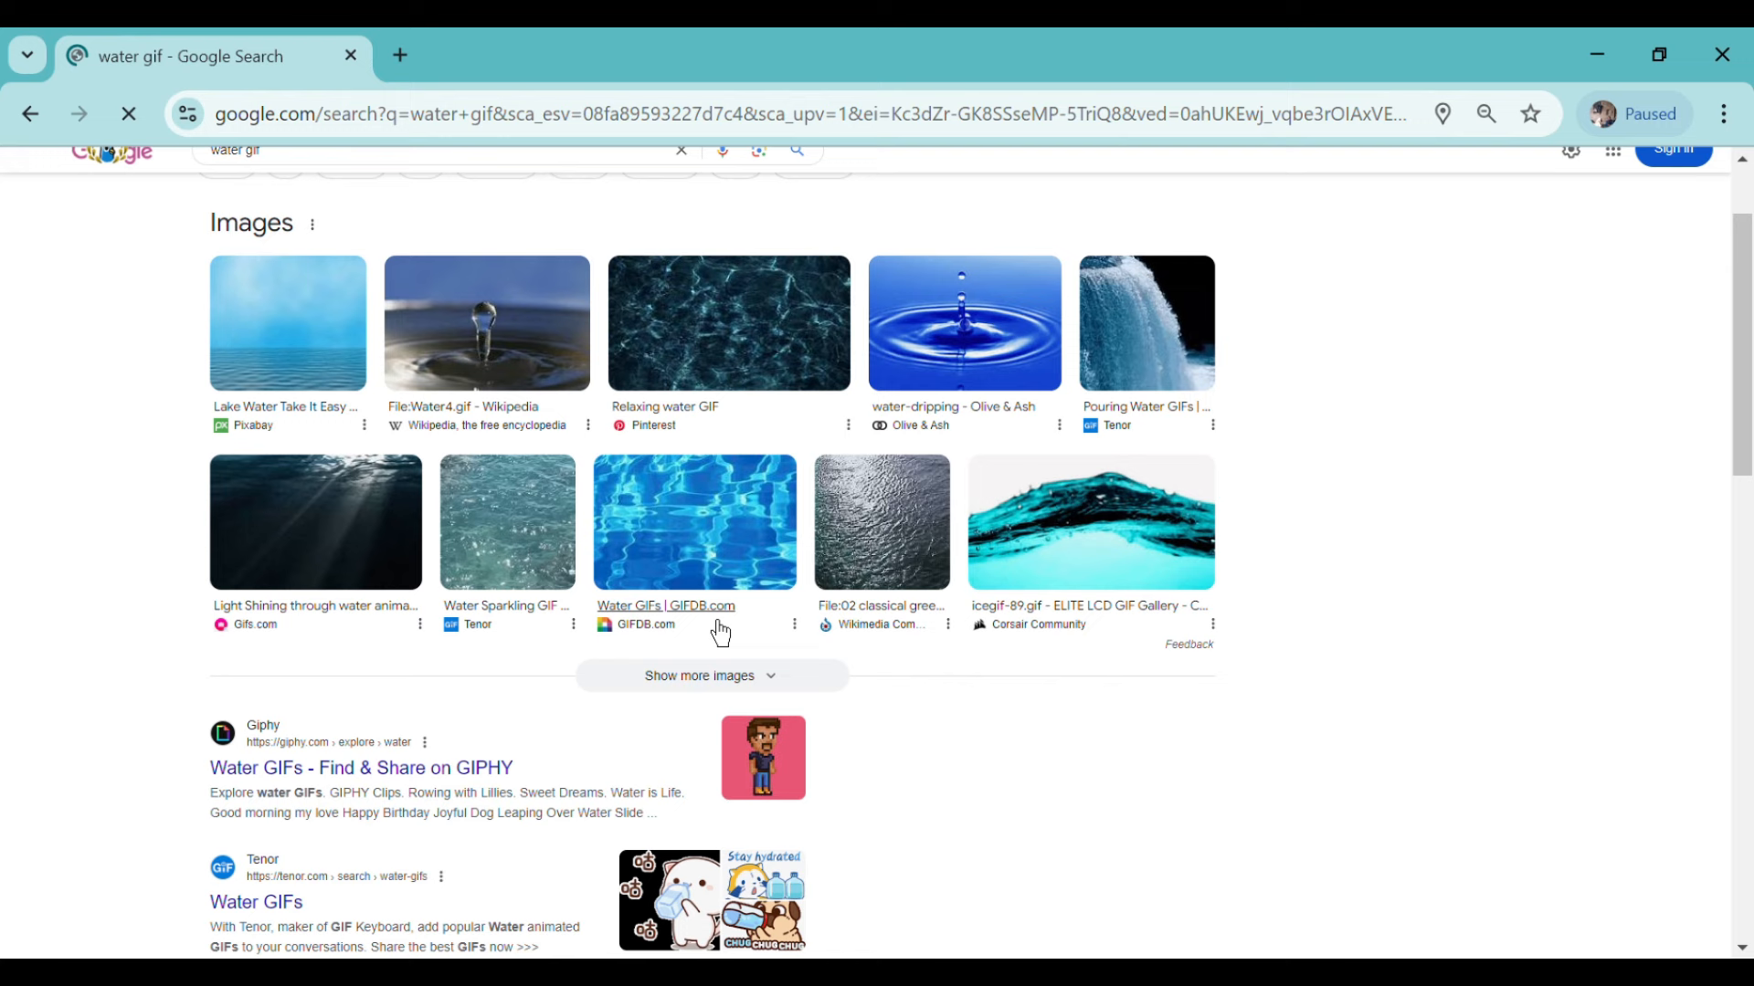
click(741, 678)
click(758, 702)
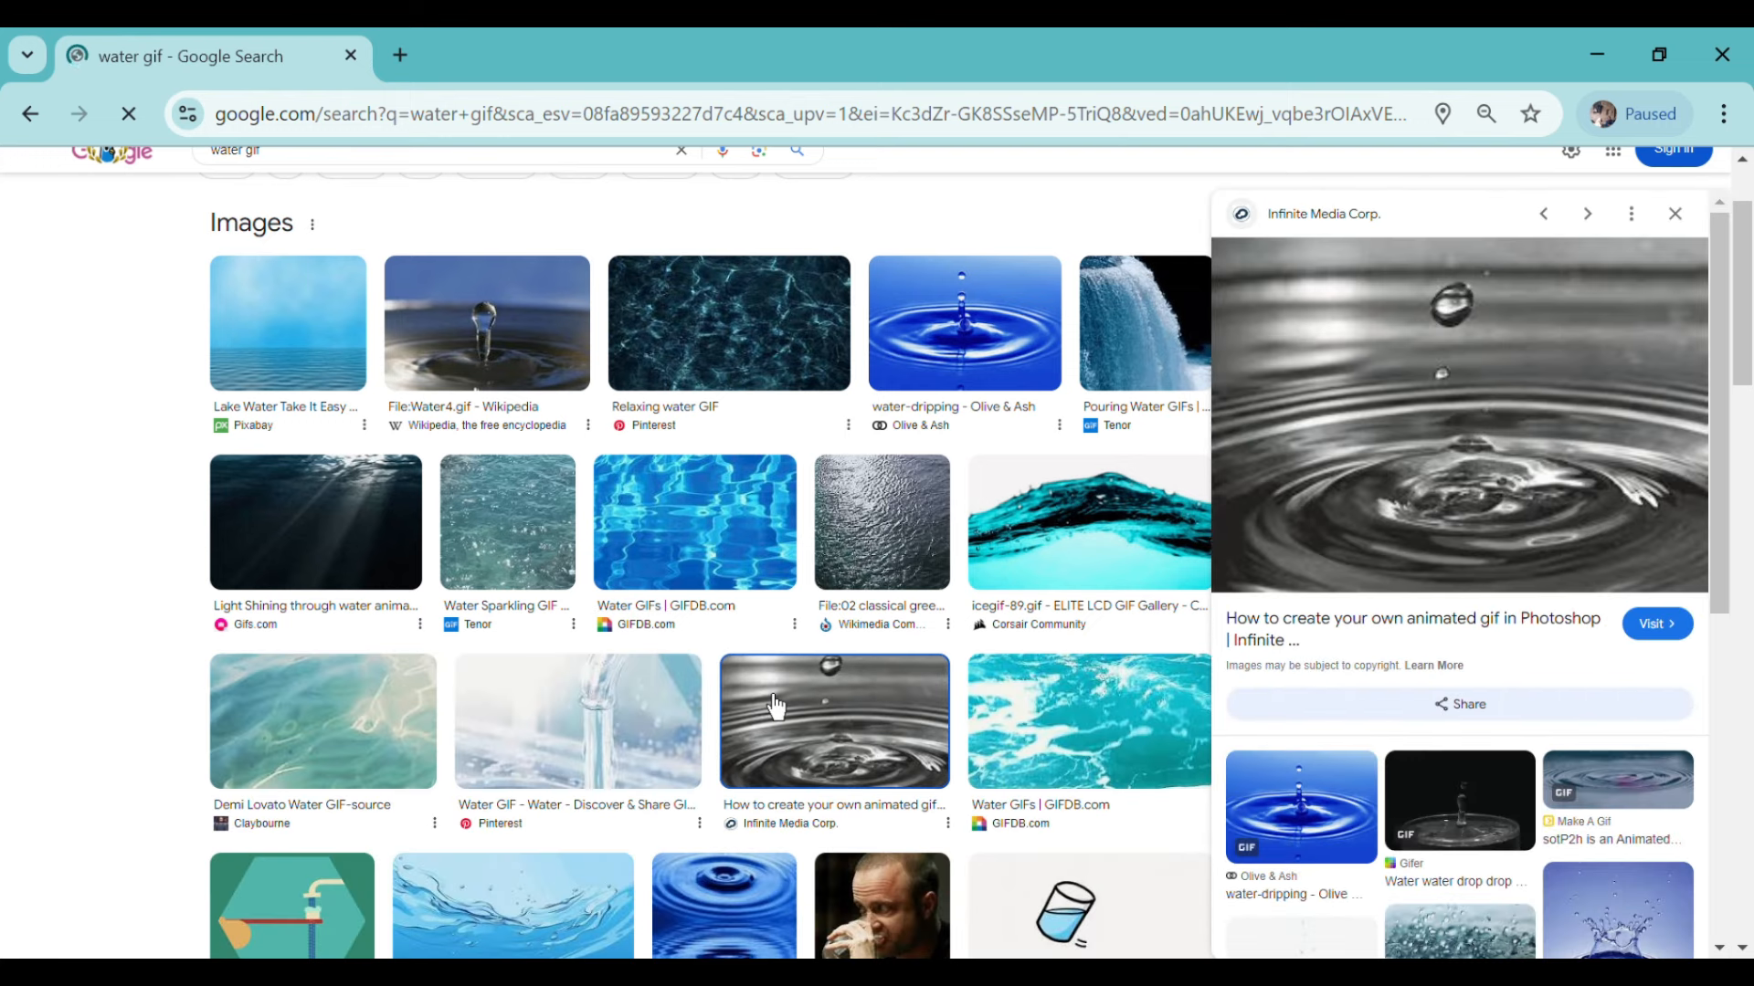
Step: Look through the expanded water GIF images, the web results and the preview's related images for usable water animations
scroll(780, 765, down, 5)
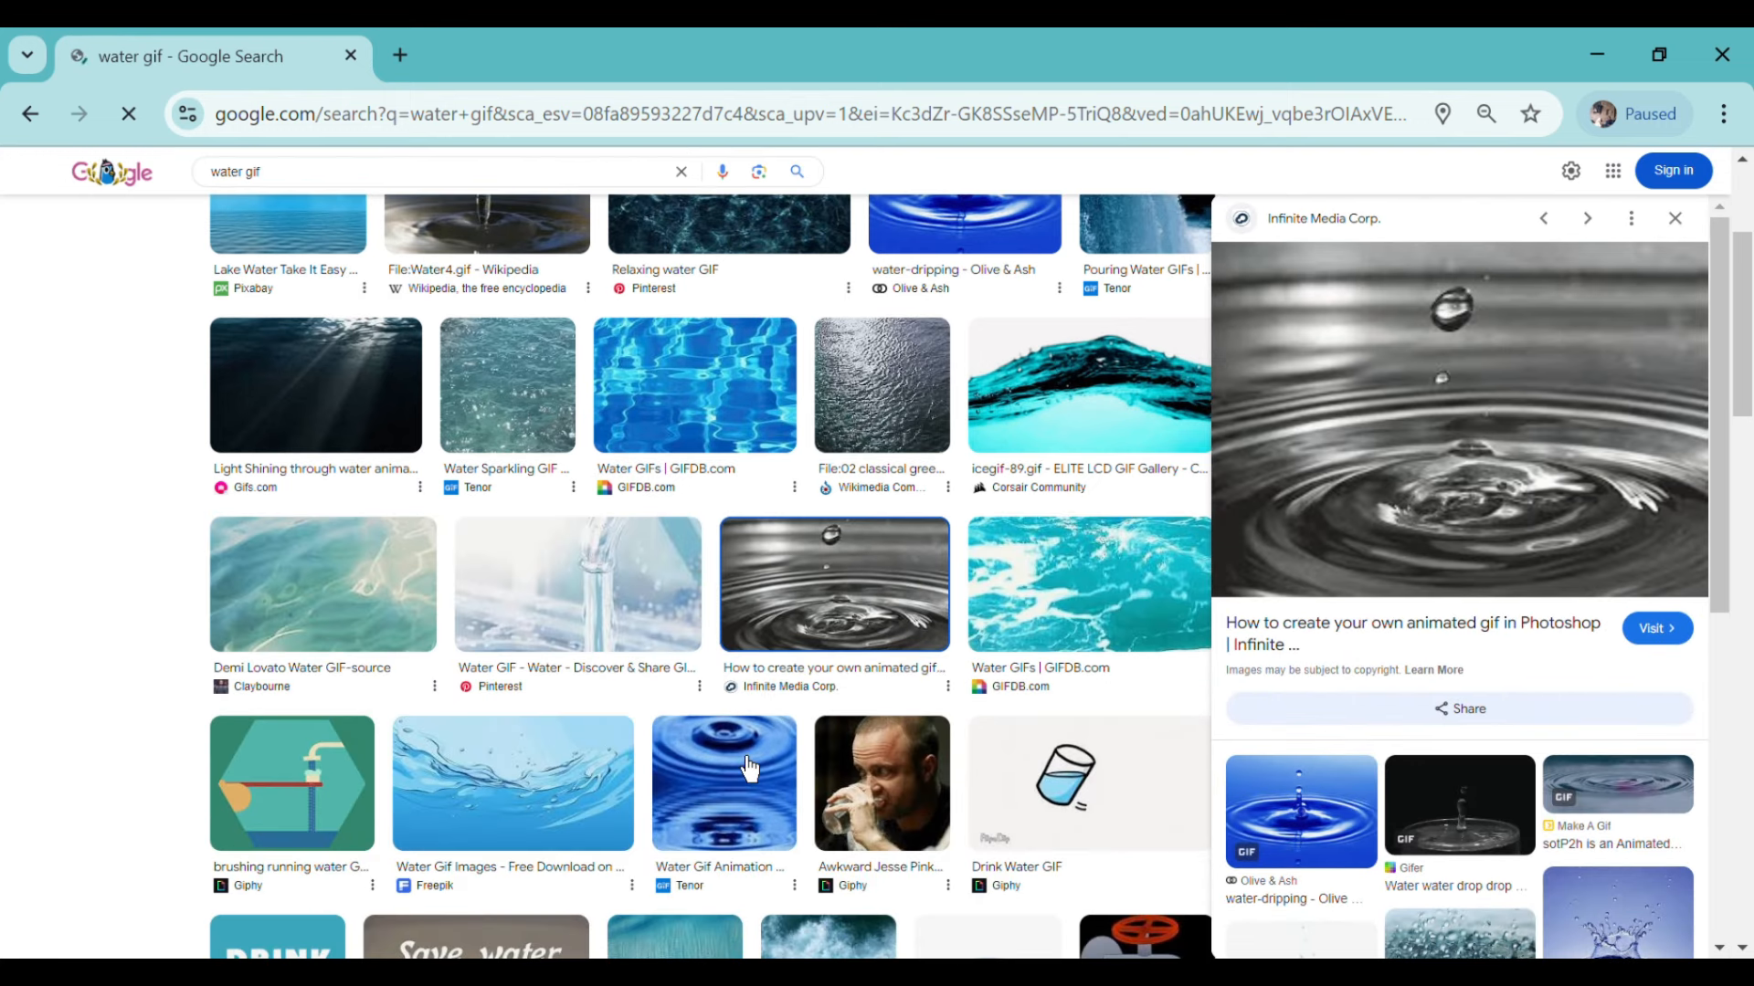
scroll(1283, 810, down, 3)
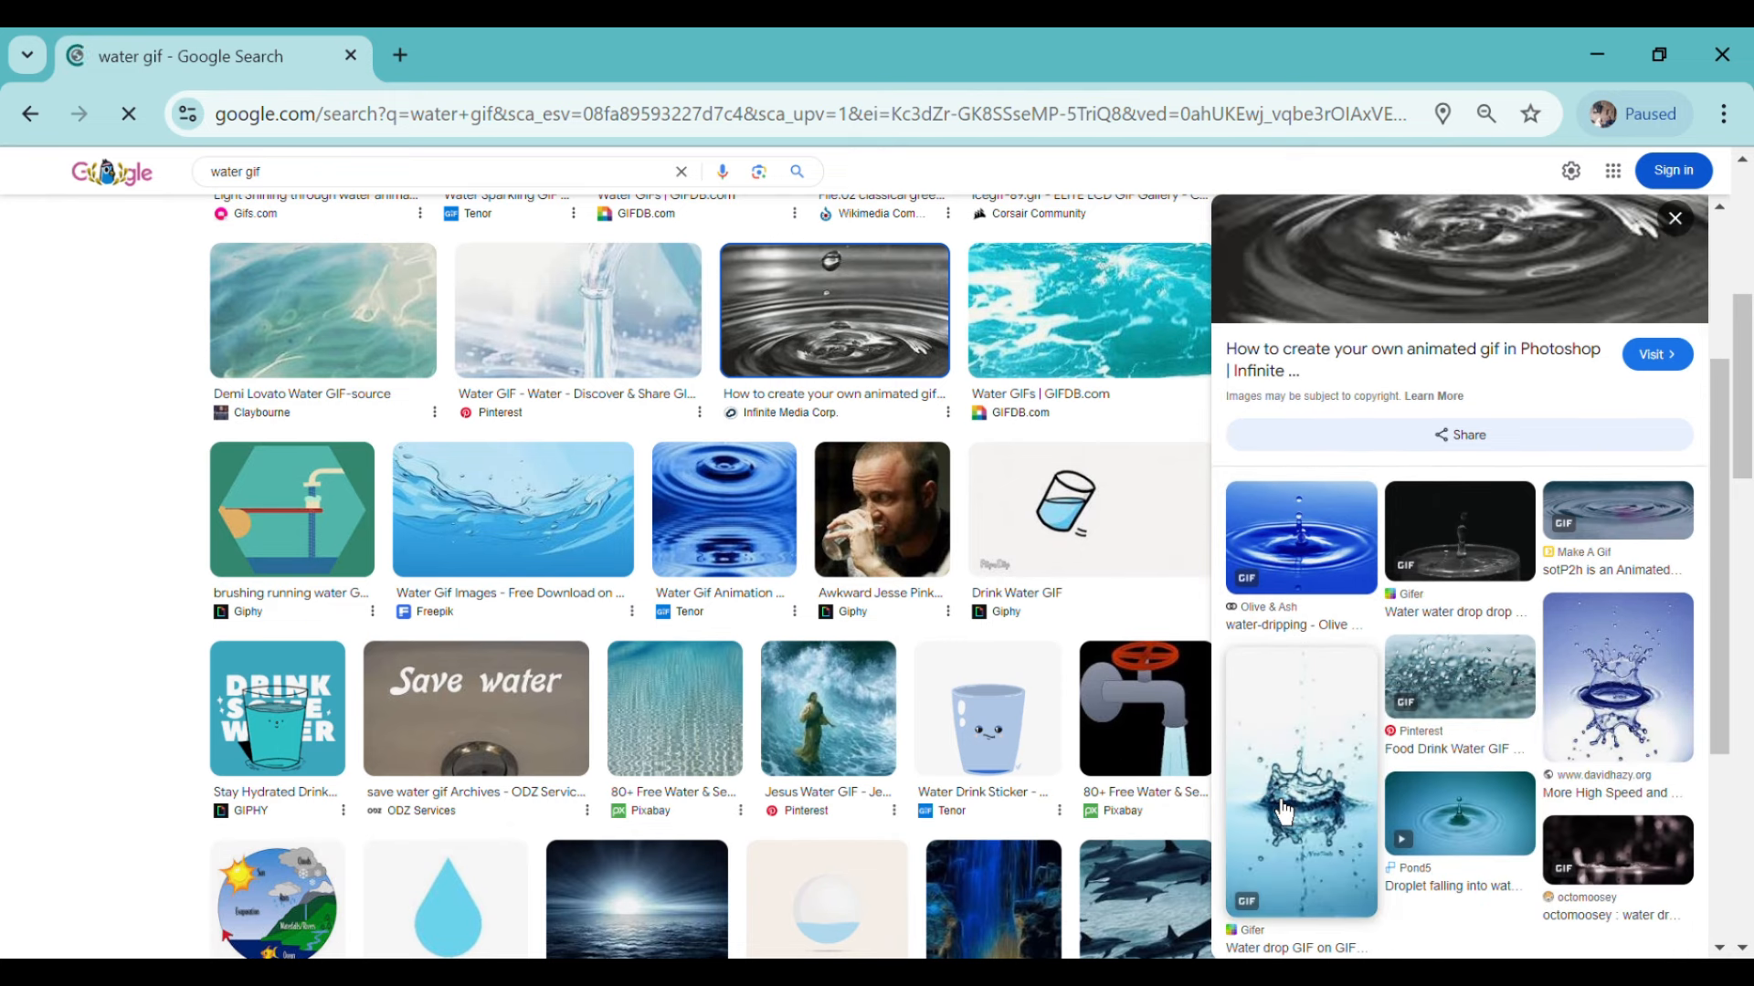
scroll(548, 808, down, 3)
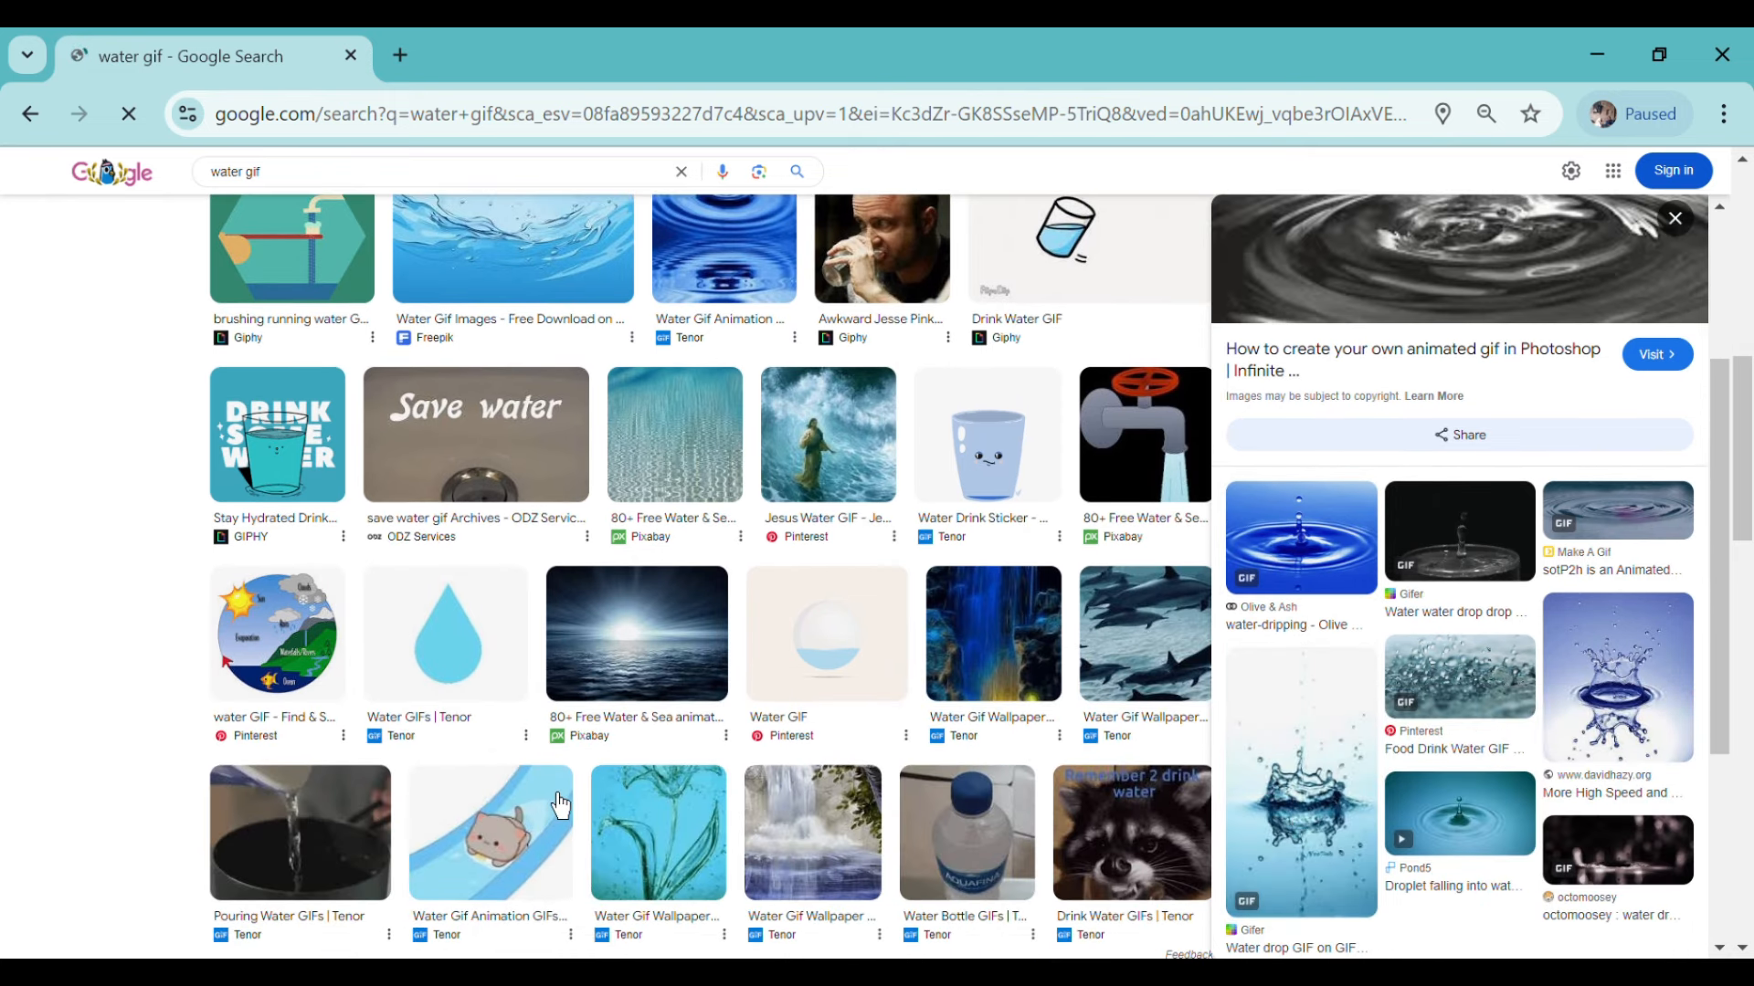
scroll(484, 768, up, 6)
scroll(316, 511, up, 3)
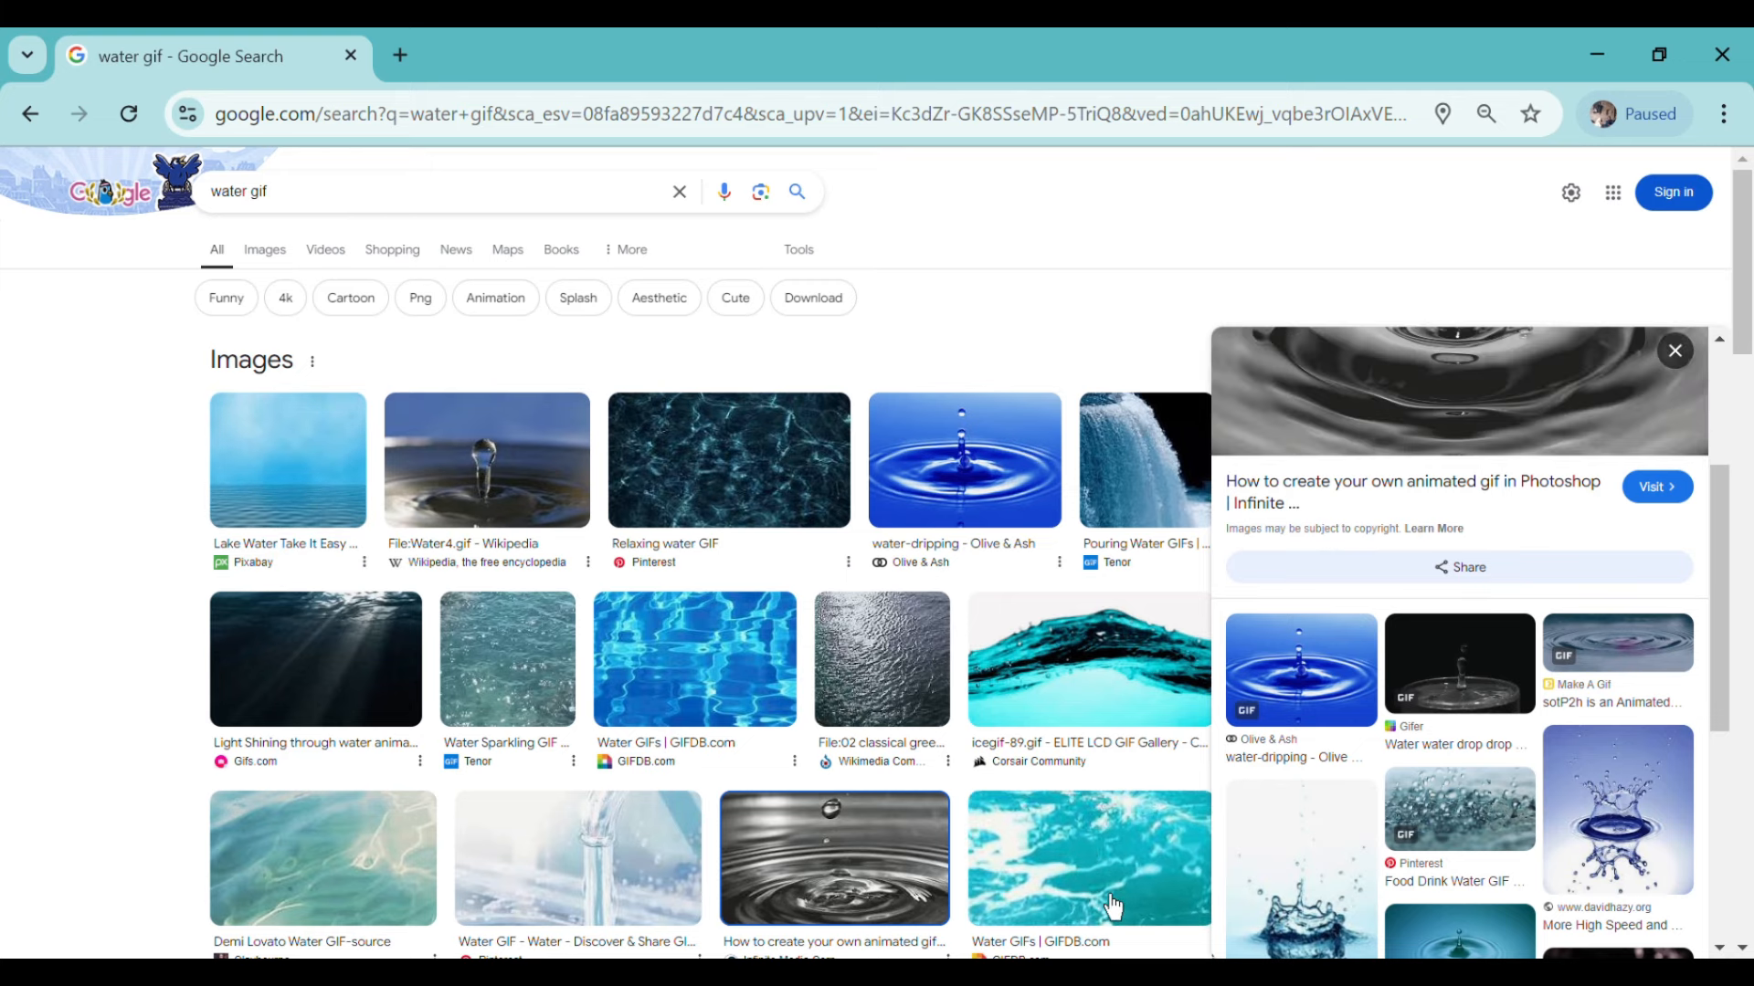
scroll(1078, 871, down, 12)
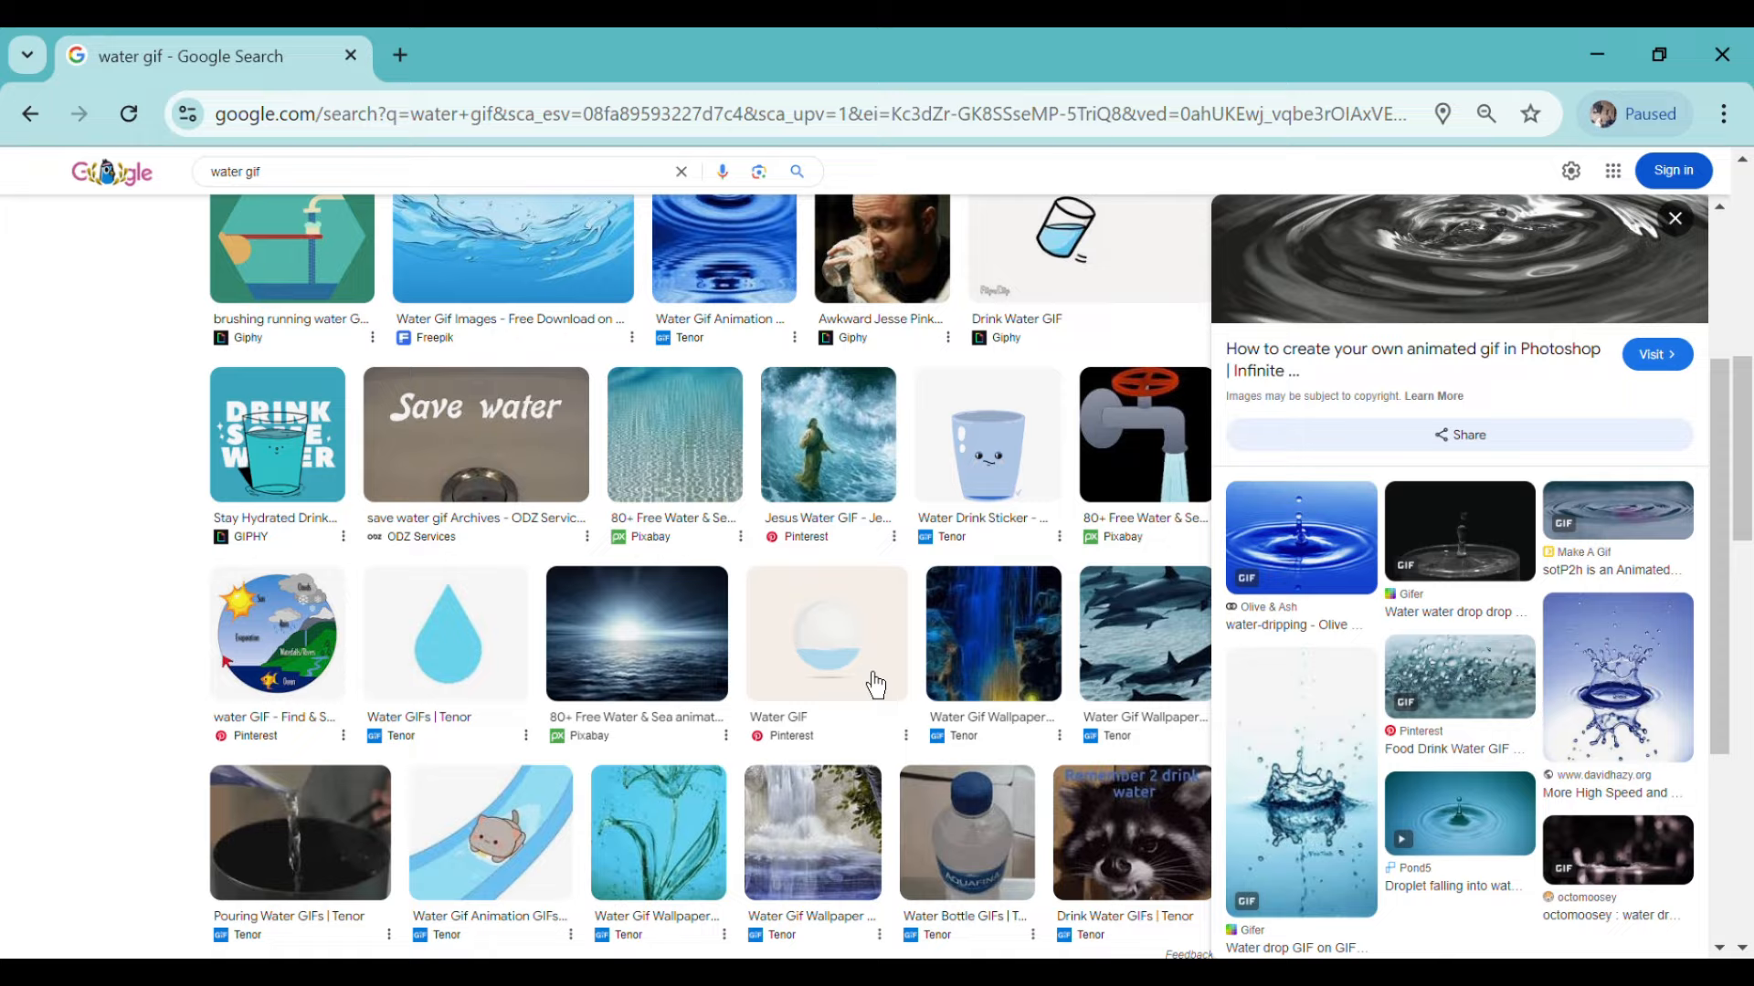
scroll(803, 685, down, 7)
scroll(1430, 724, down, 4)
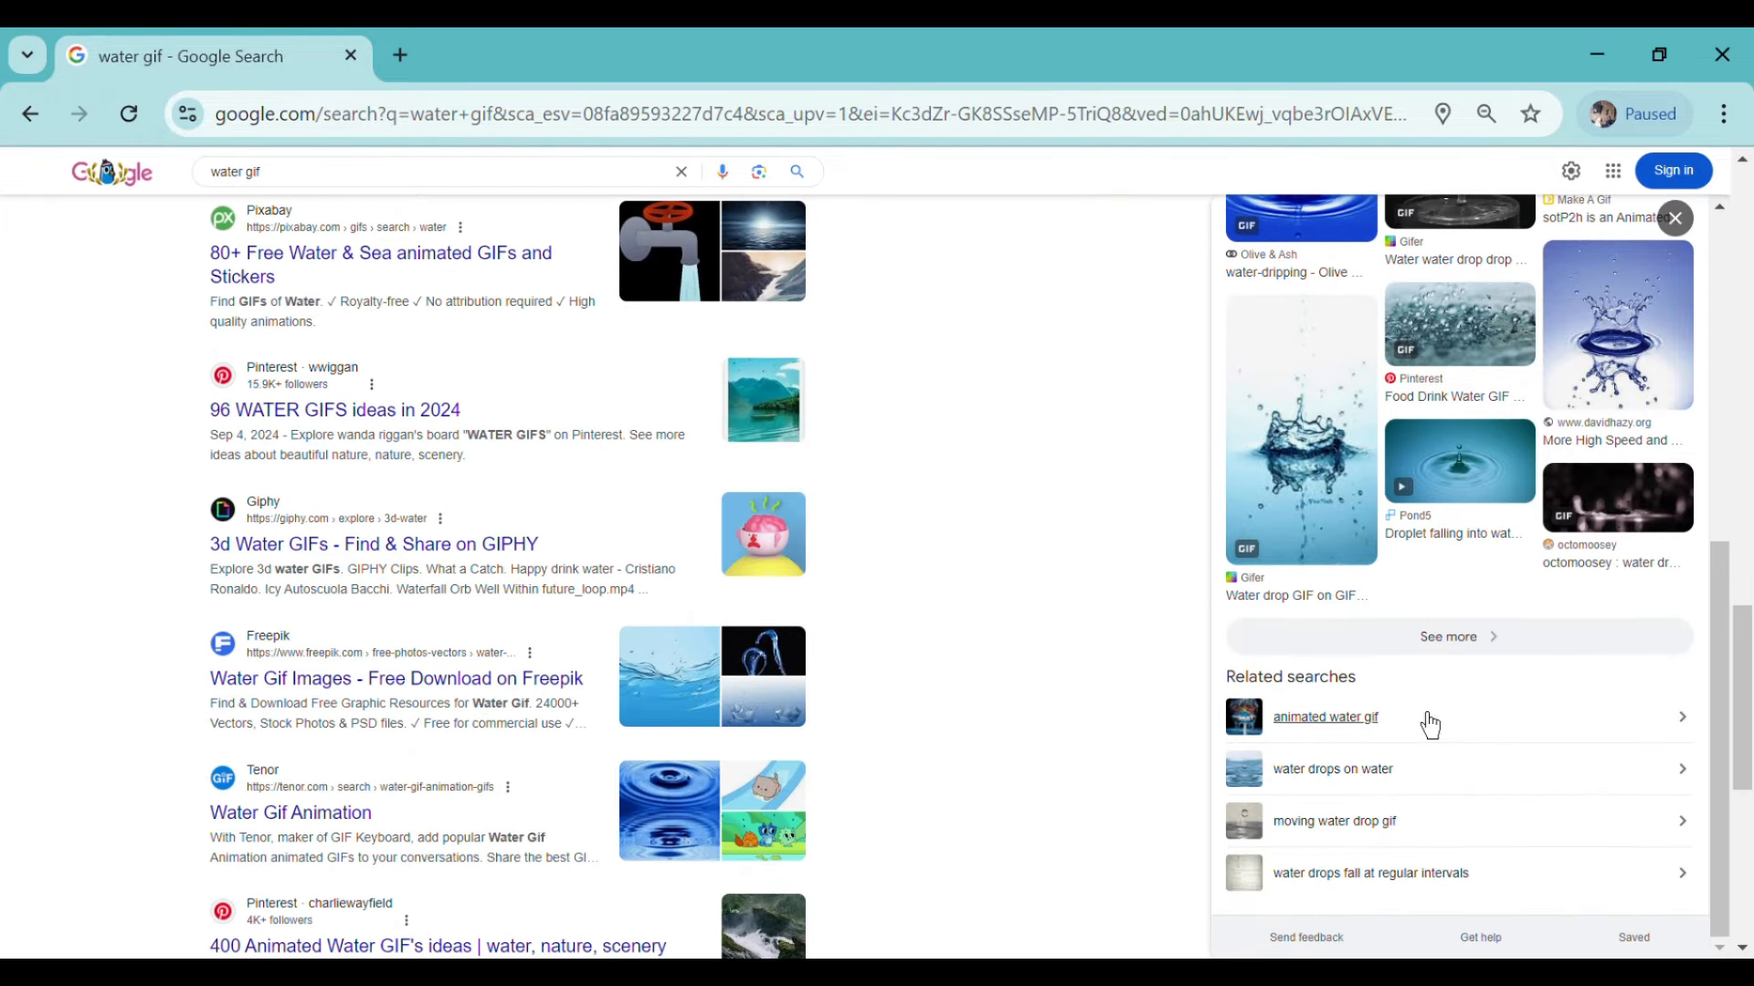
scroll(1278, 703, up, 4)
scroll(607, 521, up, 12)
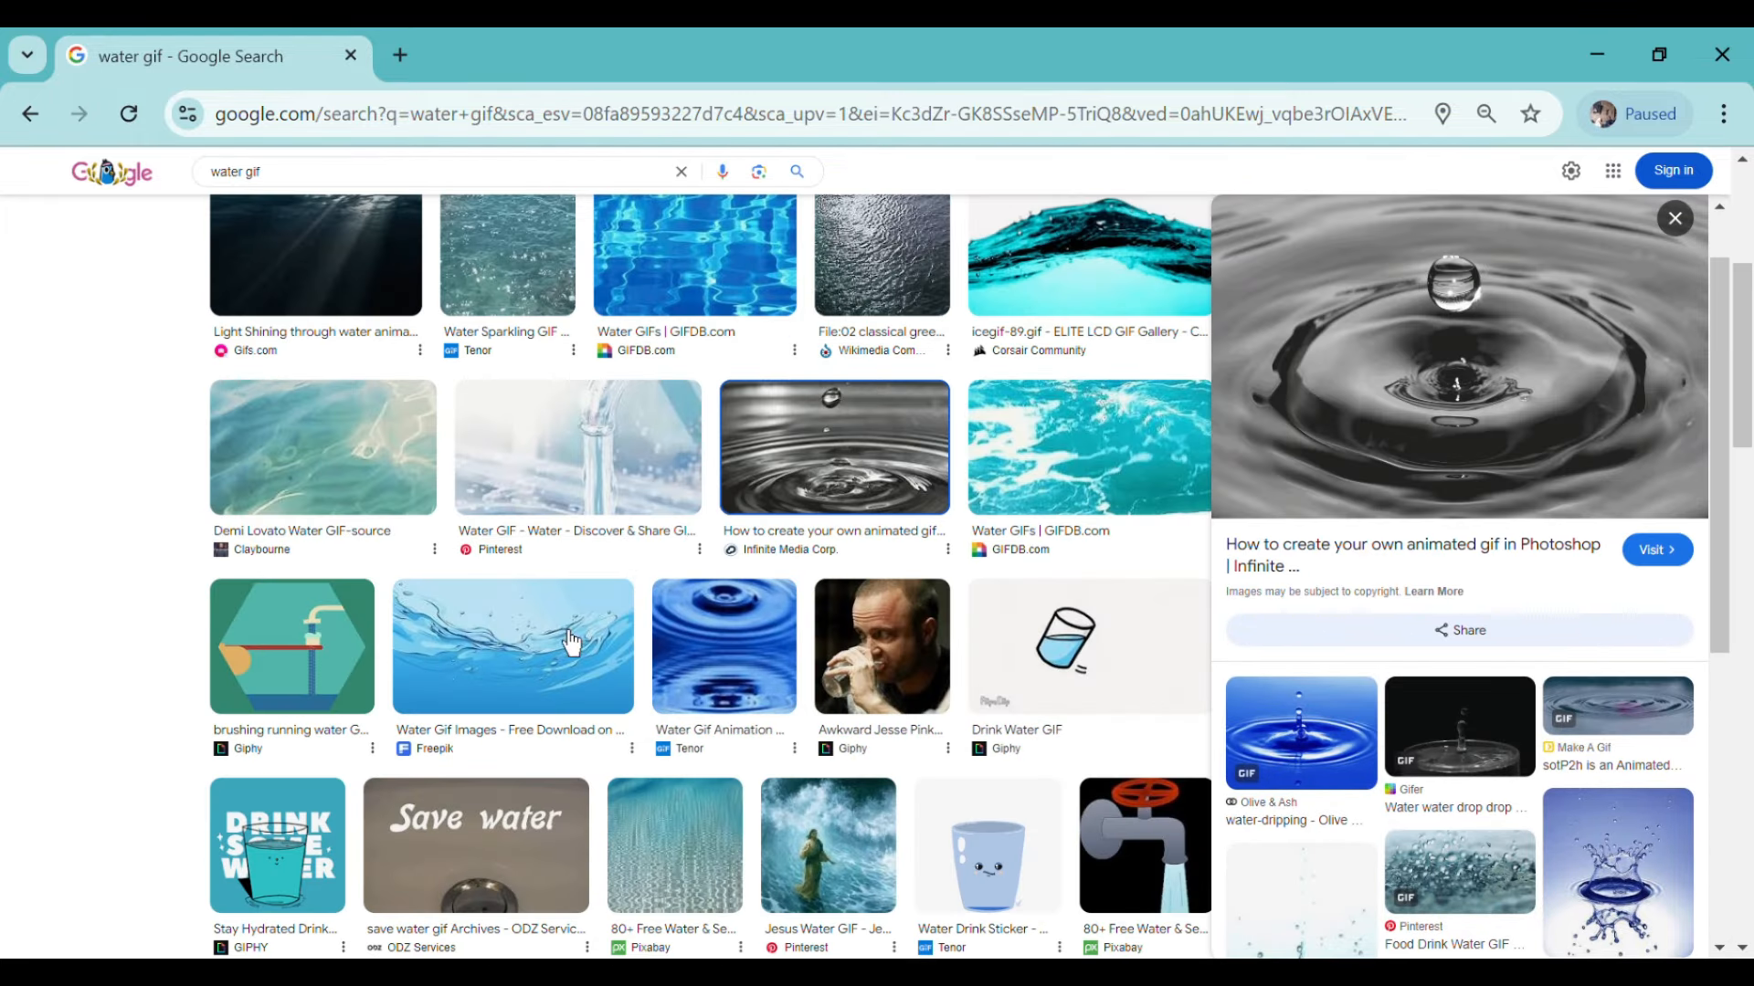
Step: Open the GIFDB.com turquoise water preview, go on to the related VSGIF.com Ocean Gif and look over its similar images
click(1105, 488)
scroll(1324, 566, down, 5)
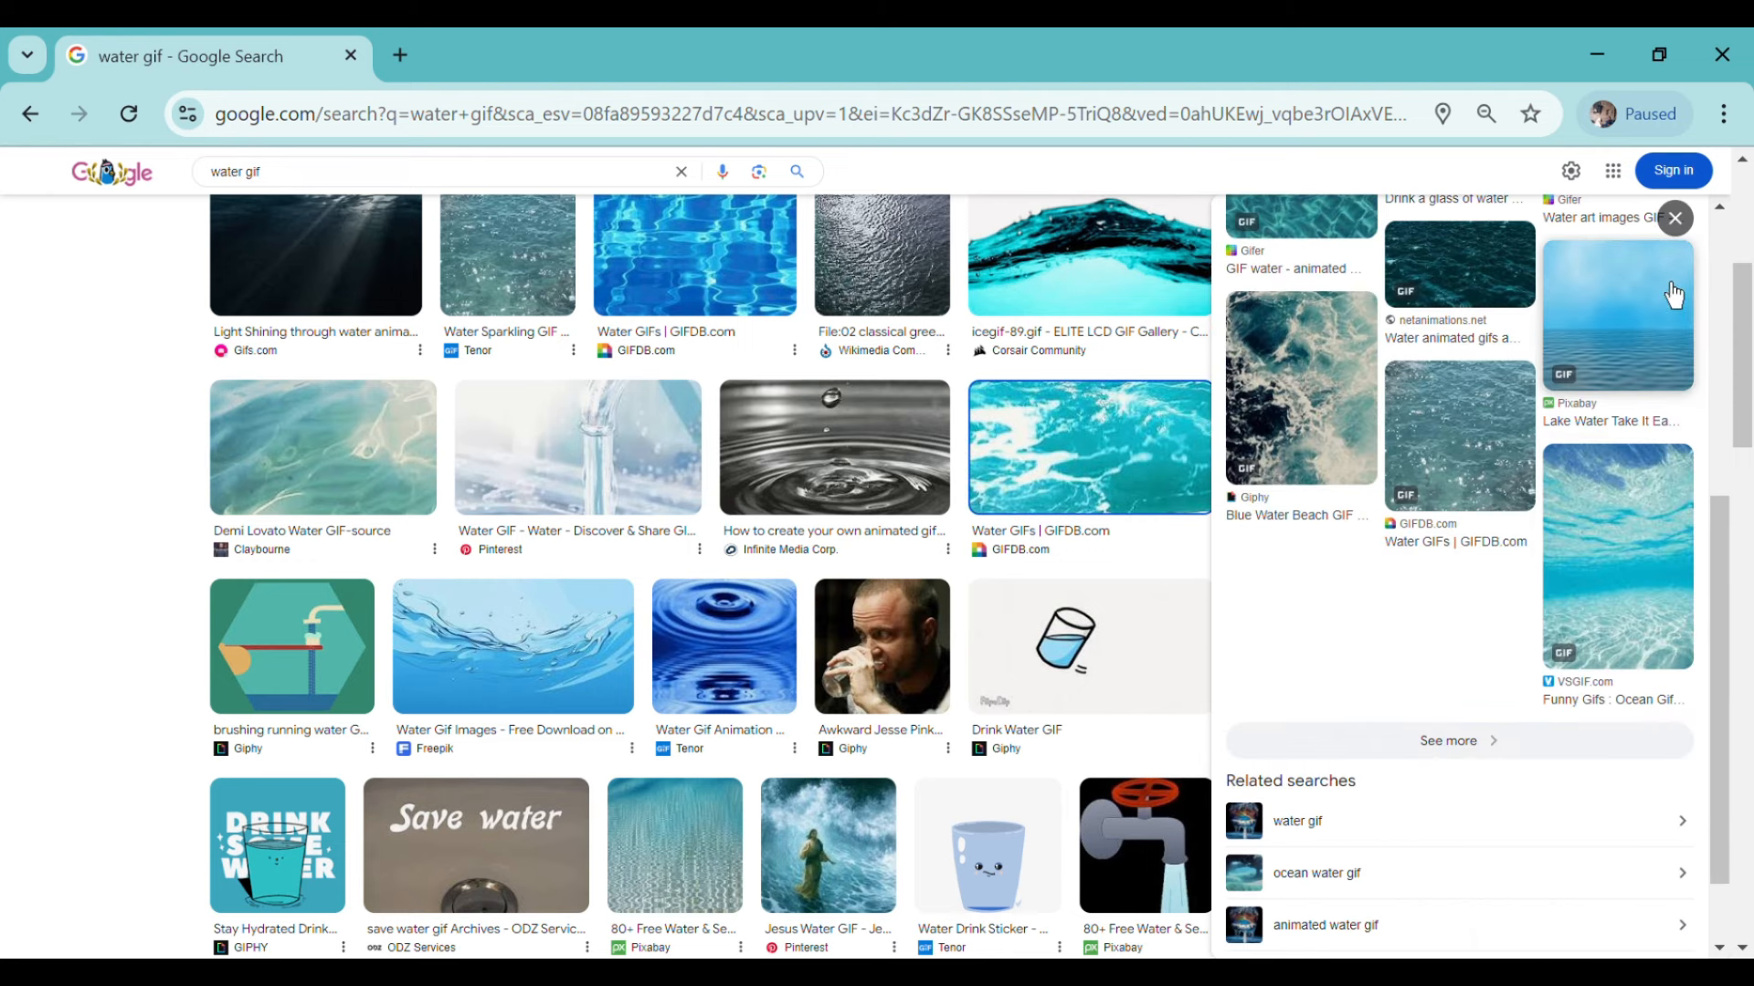
click(1623, 589)
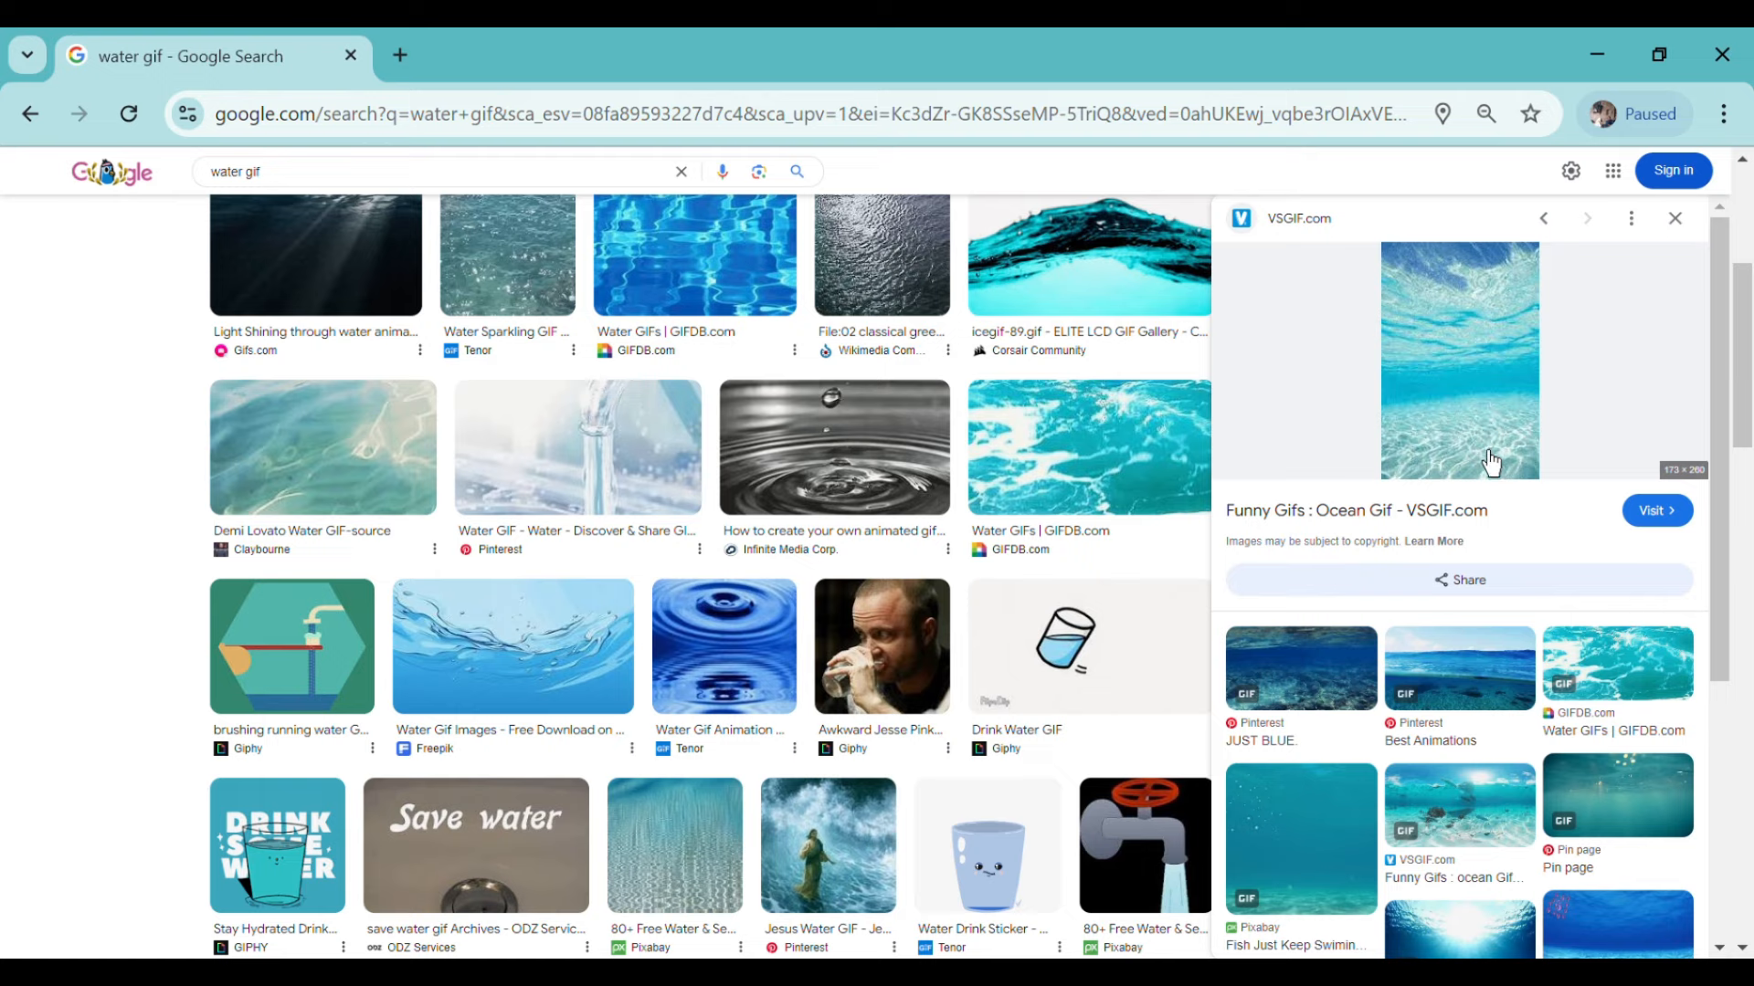
scroll(1490, 463, down, 5)
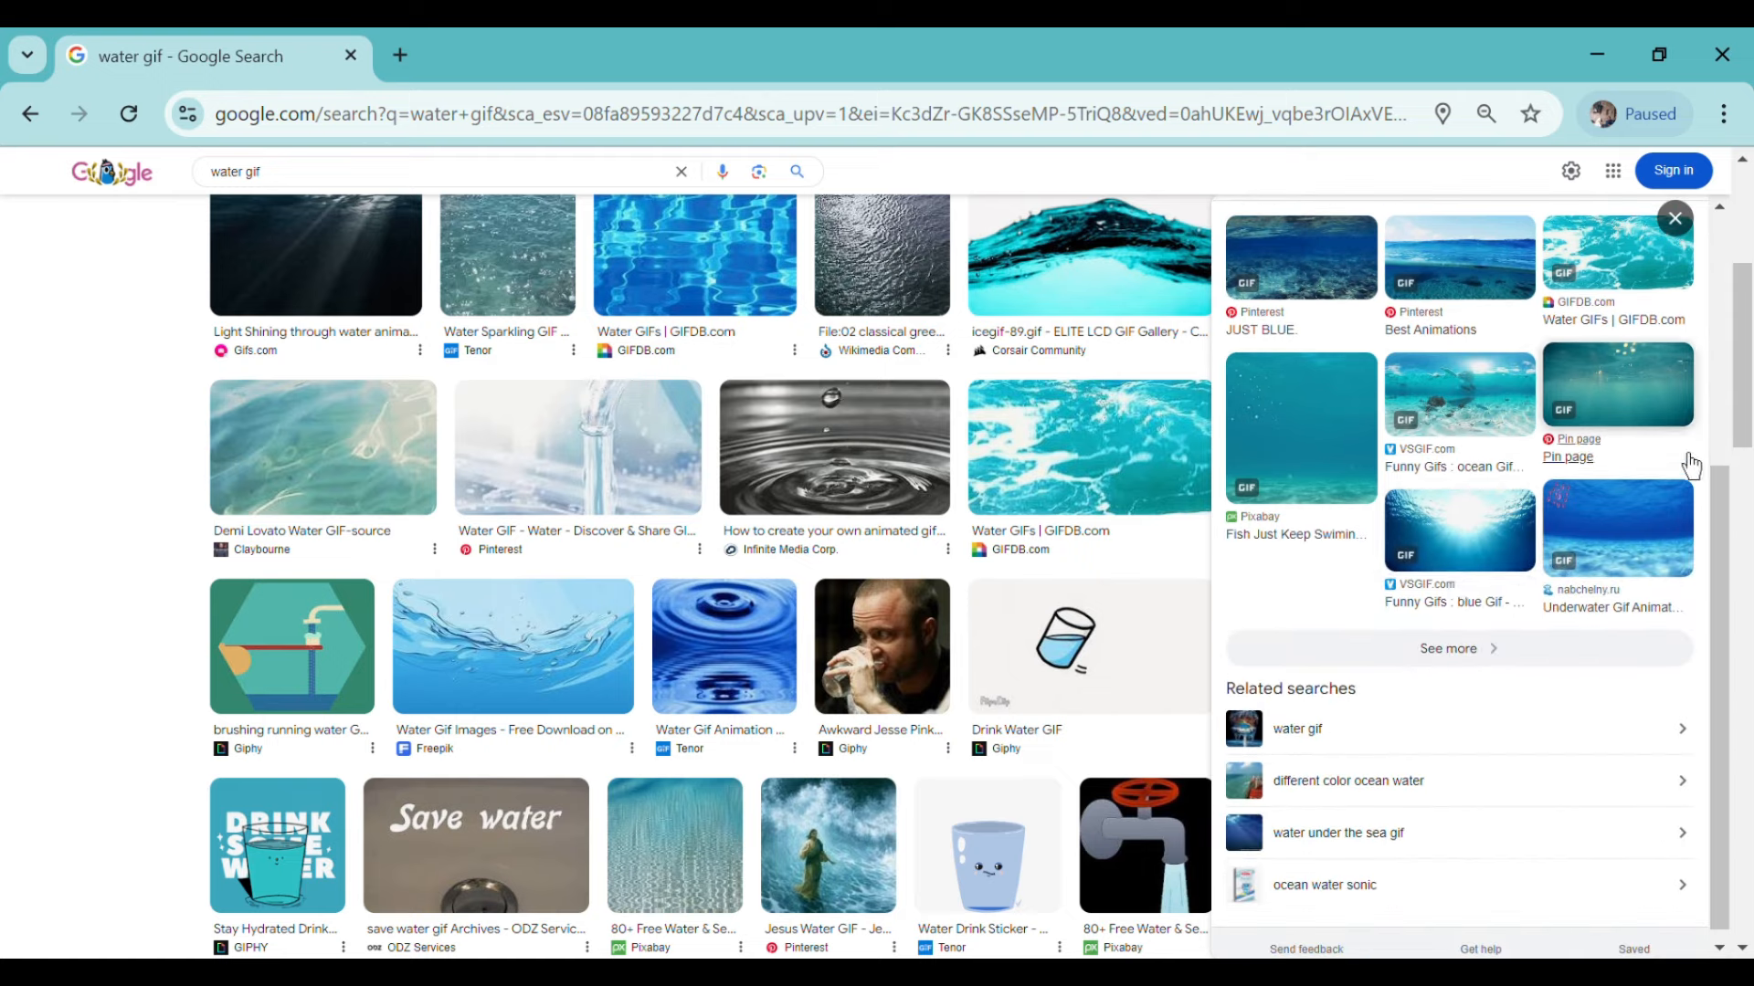
scroll(1647, 445, up, 2)
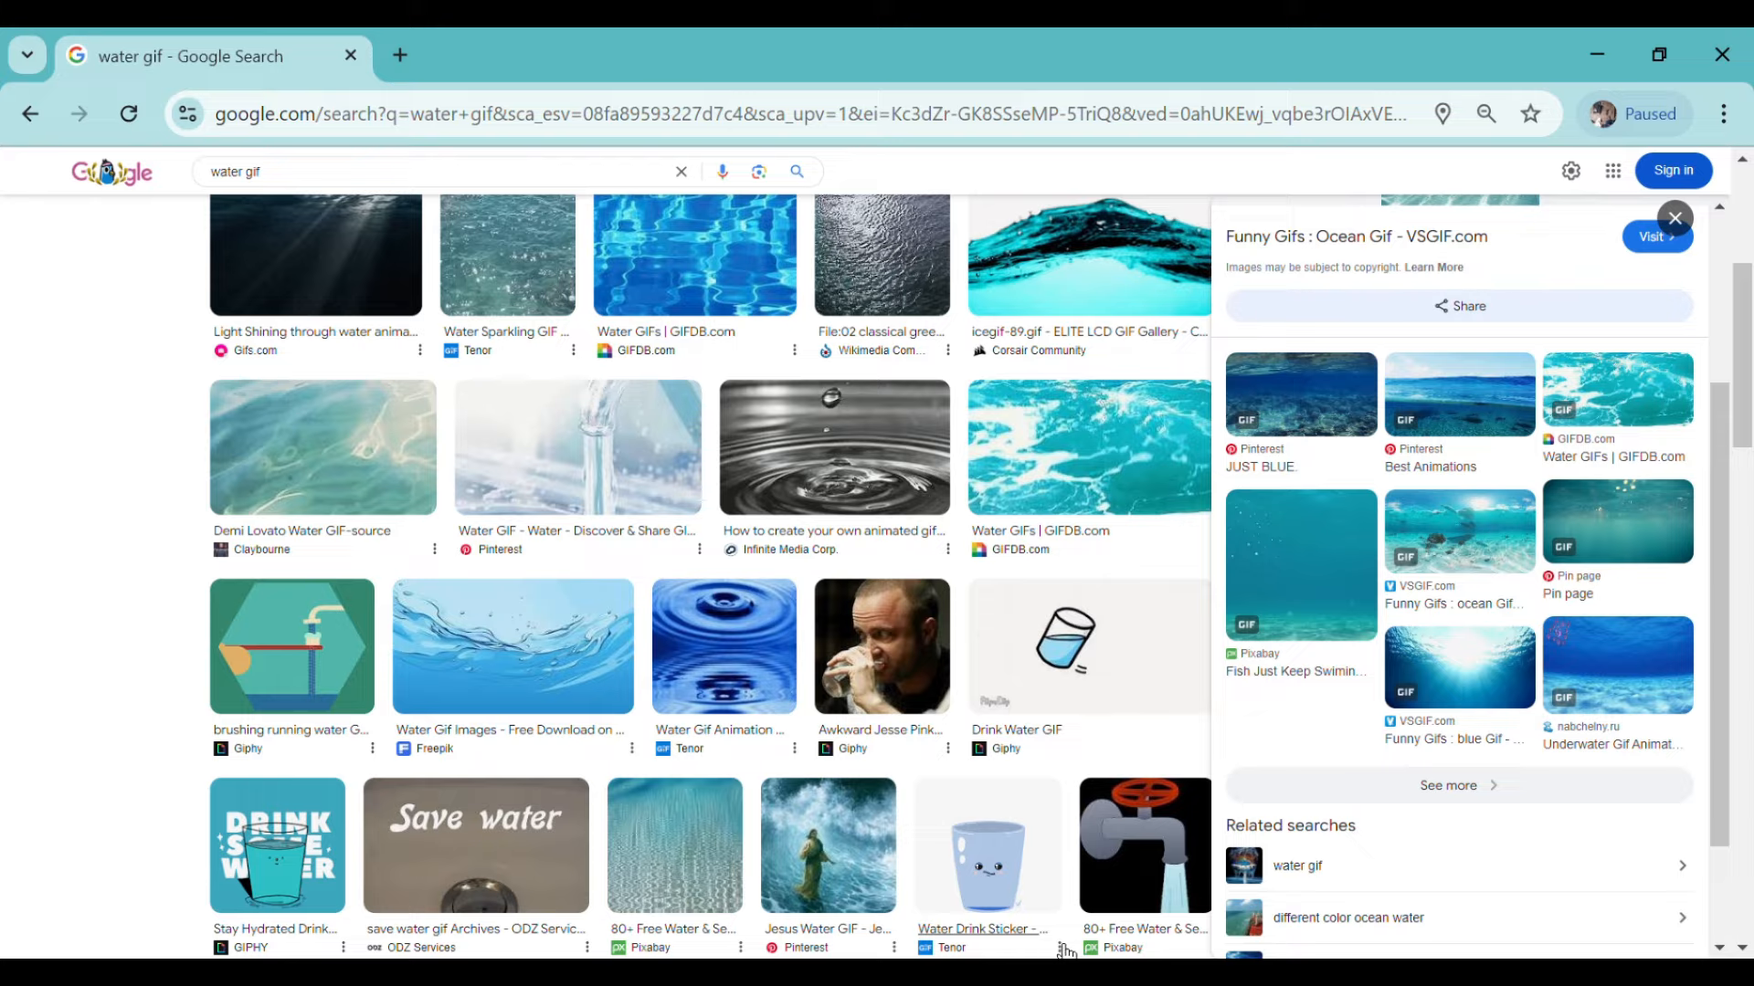
Step: Open the remove.bg site in a new tab and start an image upload
click(401, 68)
click(339, 122)
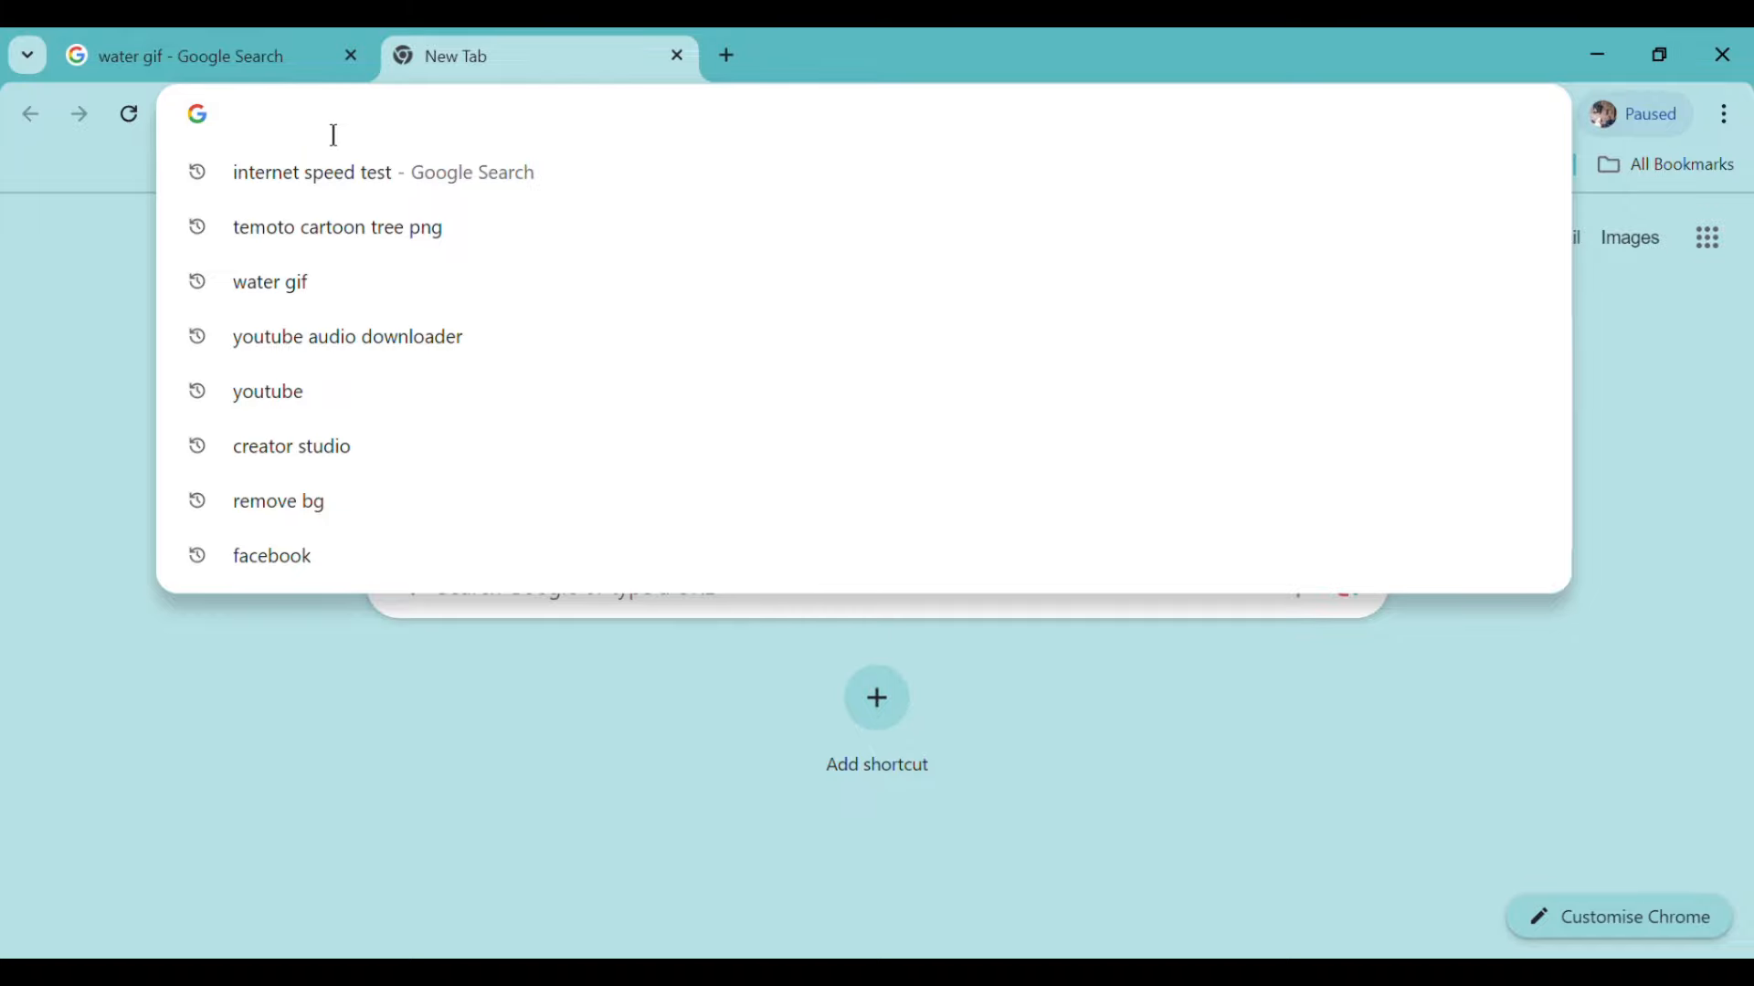
click(305, 504)
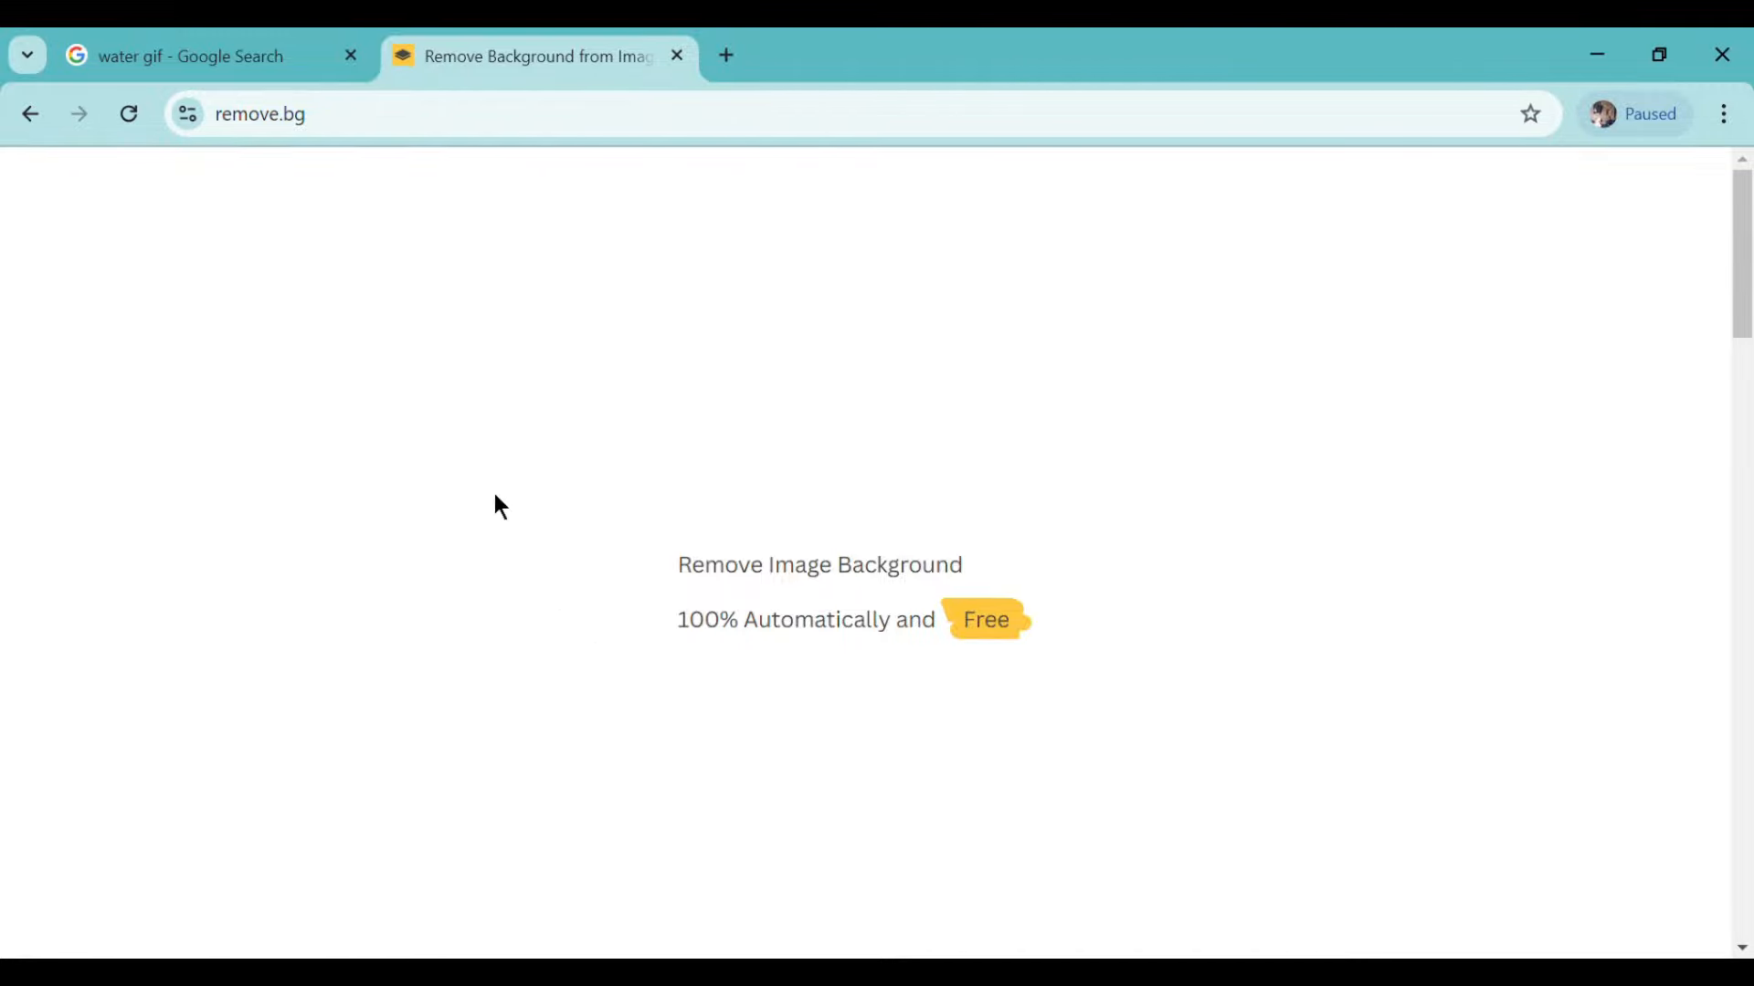
click(1123, 723)
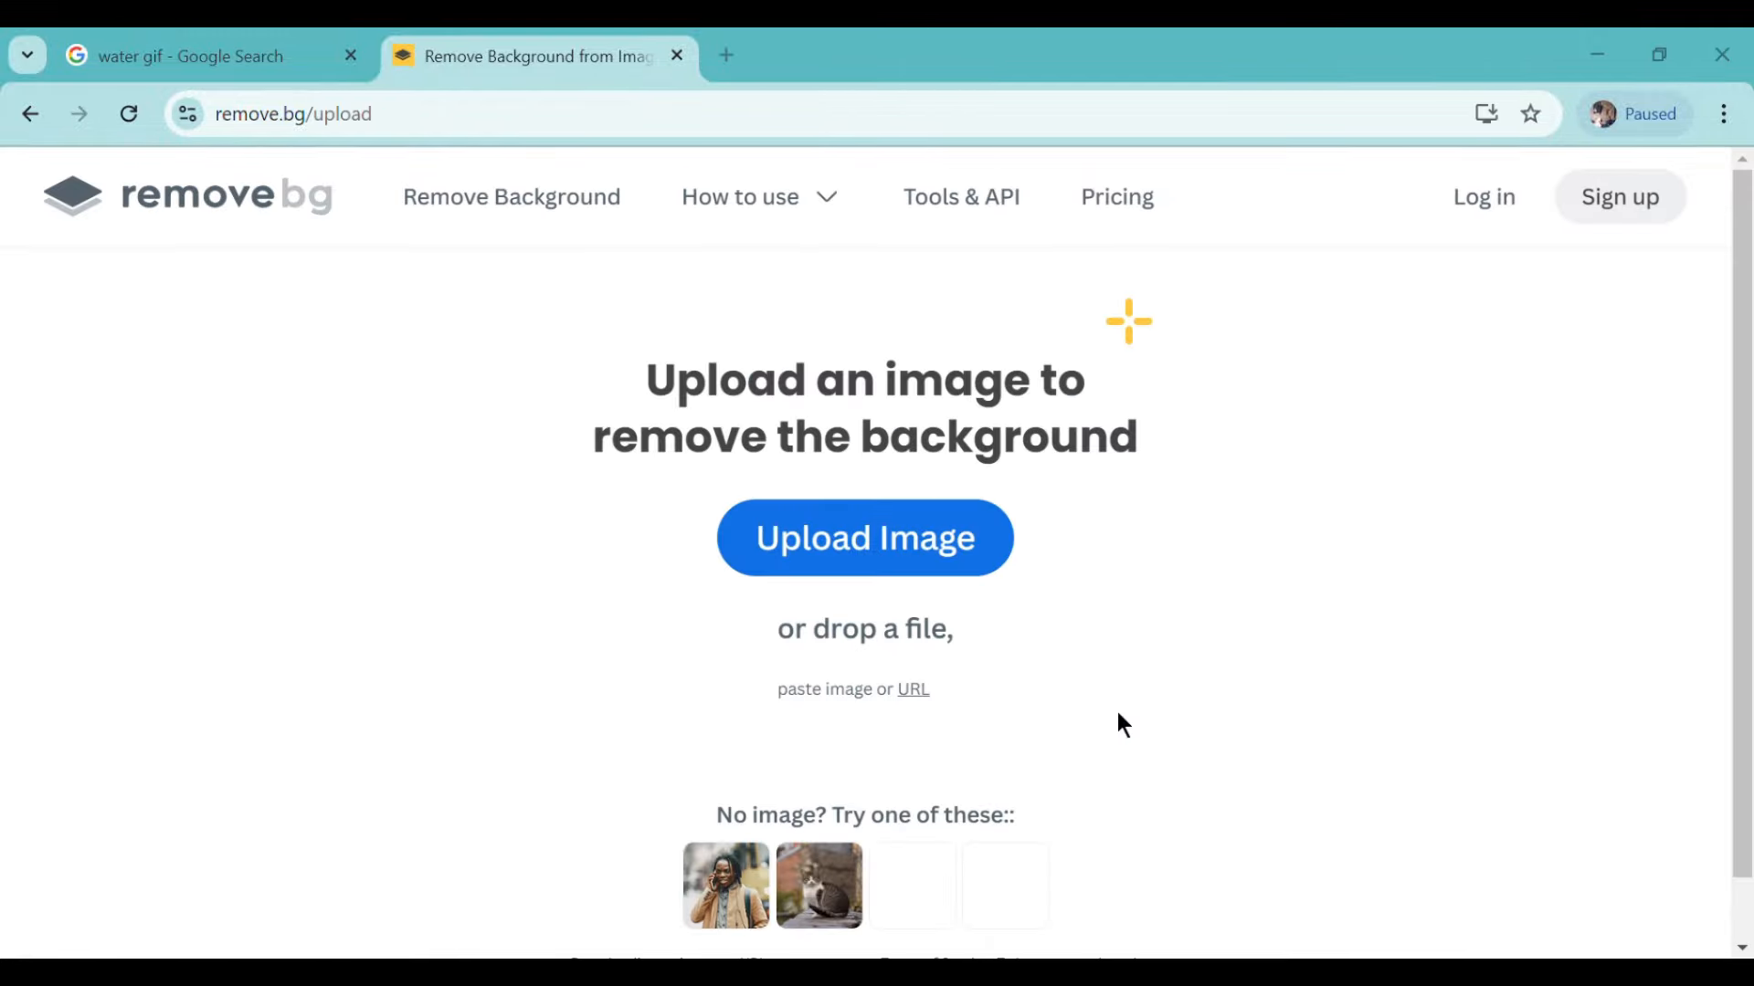
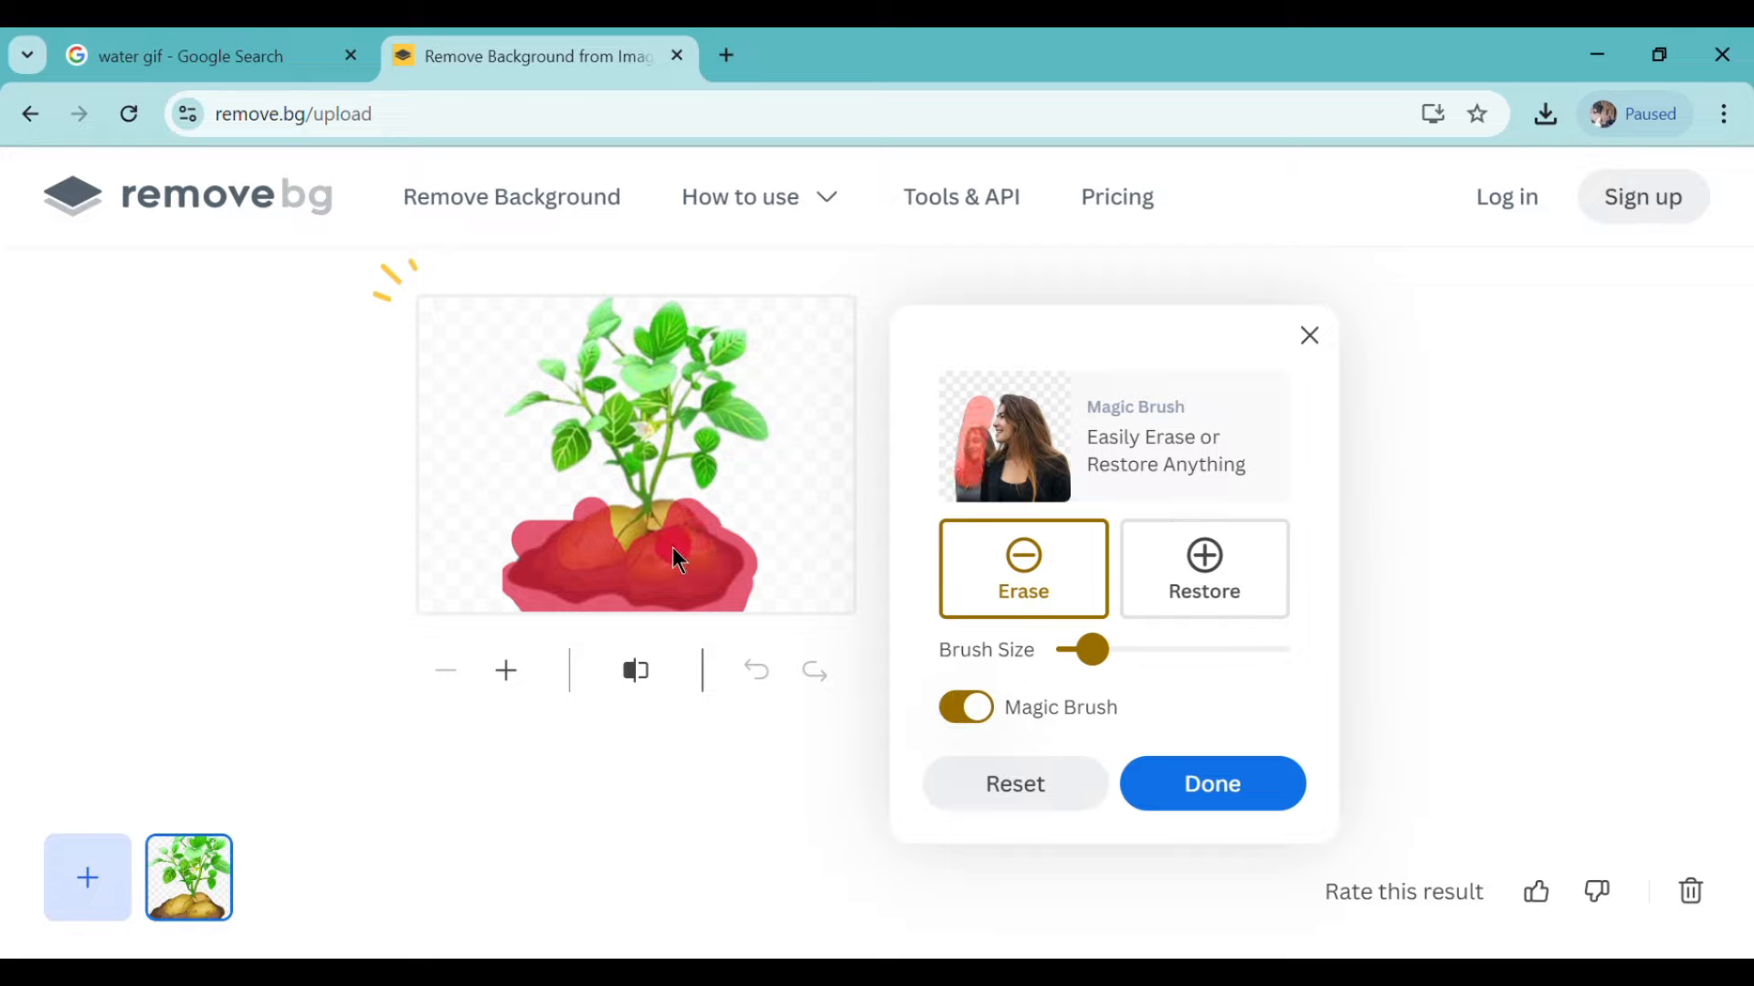
Step: Erase the potatoes and soil at the base of the plant with the Magic Brush and finish the edit
drag(604, 527, 641, 542)
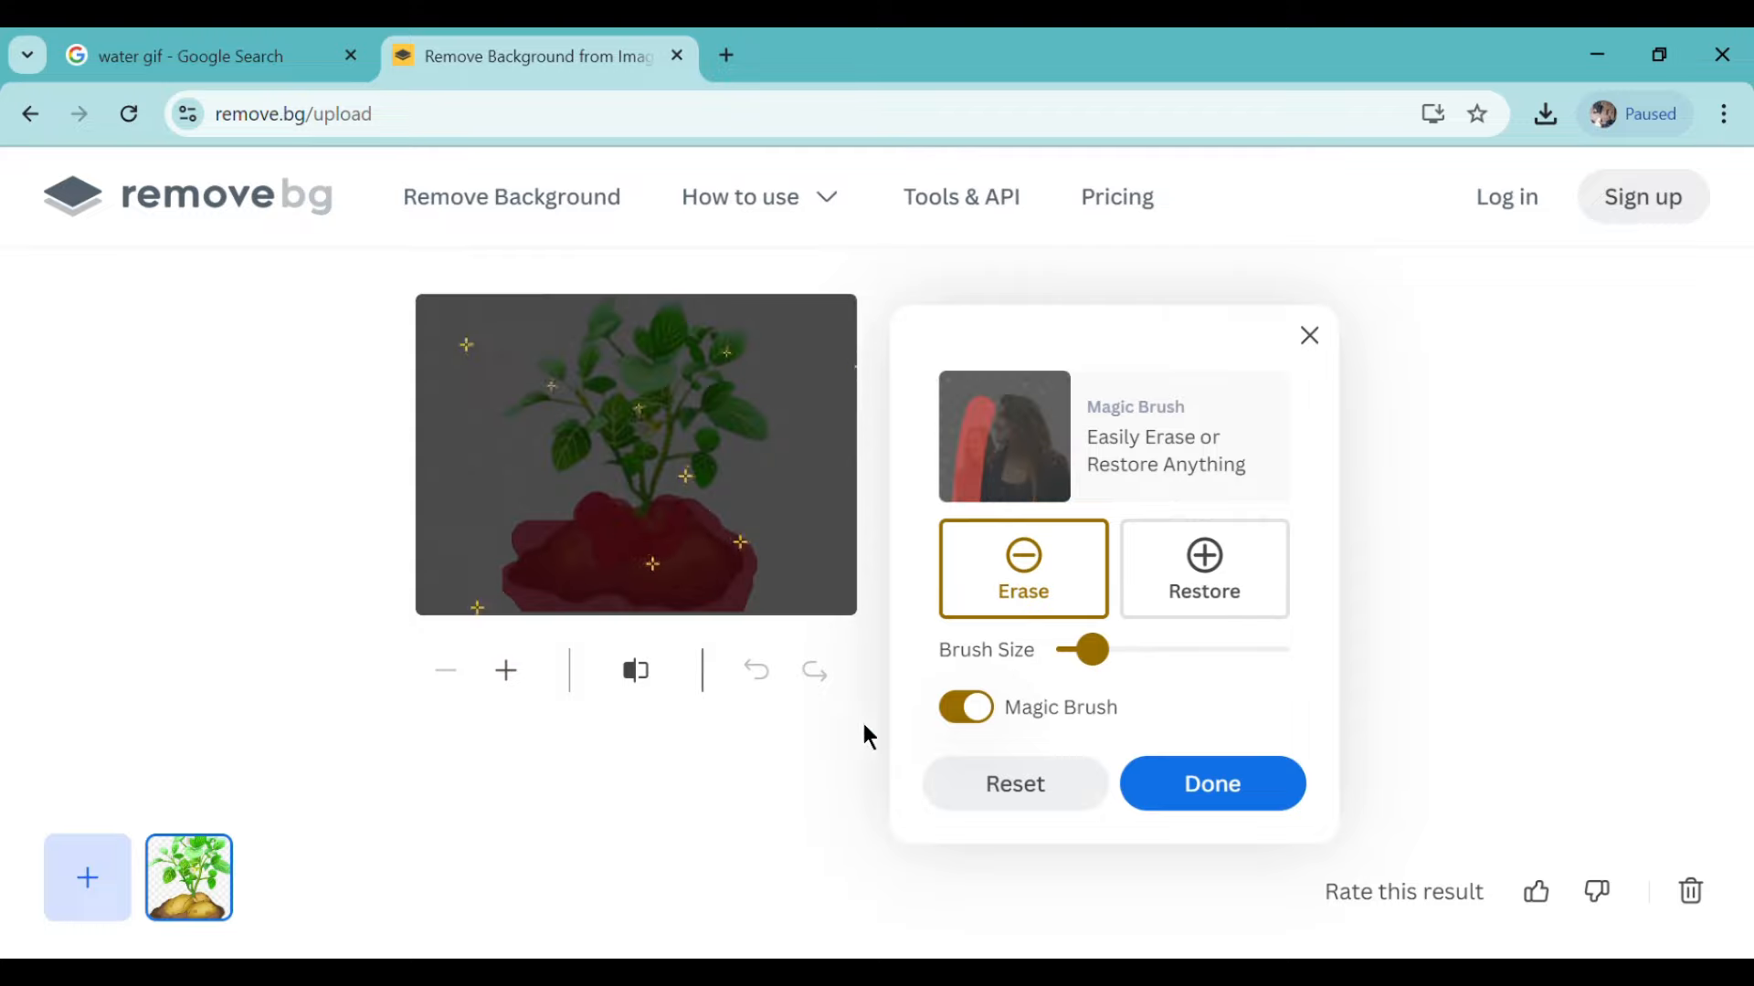
click(1202, 784)
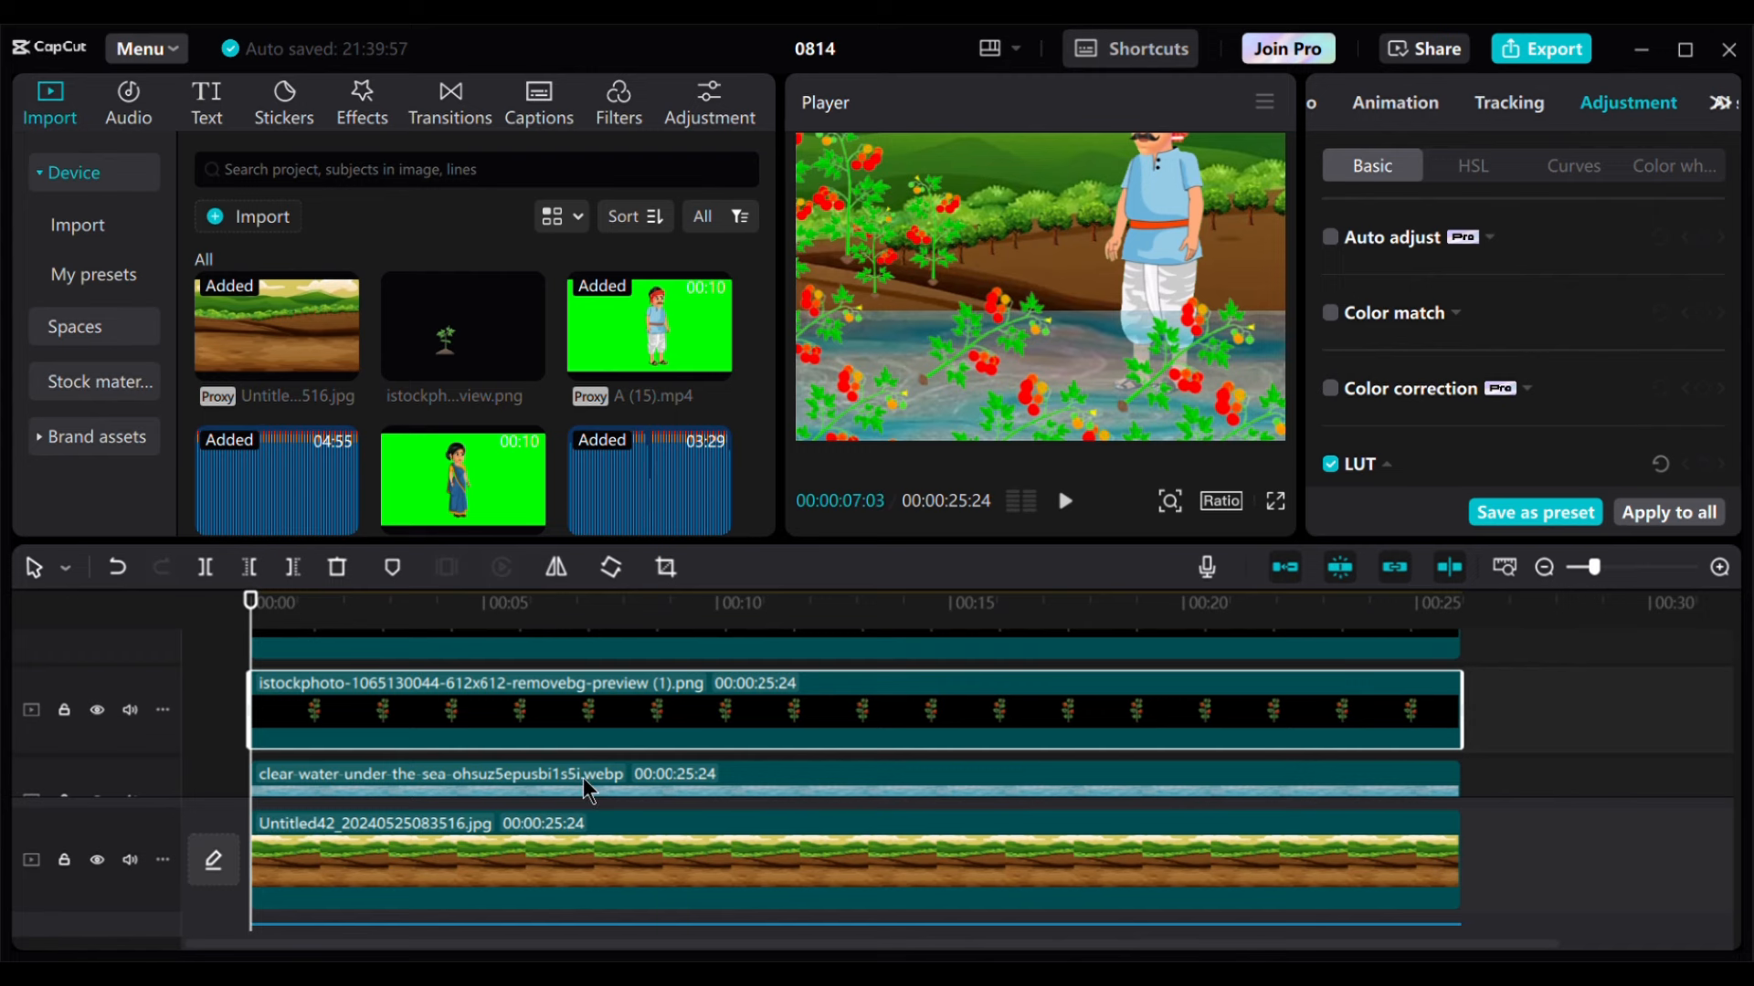
Step: Switch to CapCut and select all three A (15).mp4 green-screen character clips on the timeline
scroll(583, 777, down, 6)
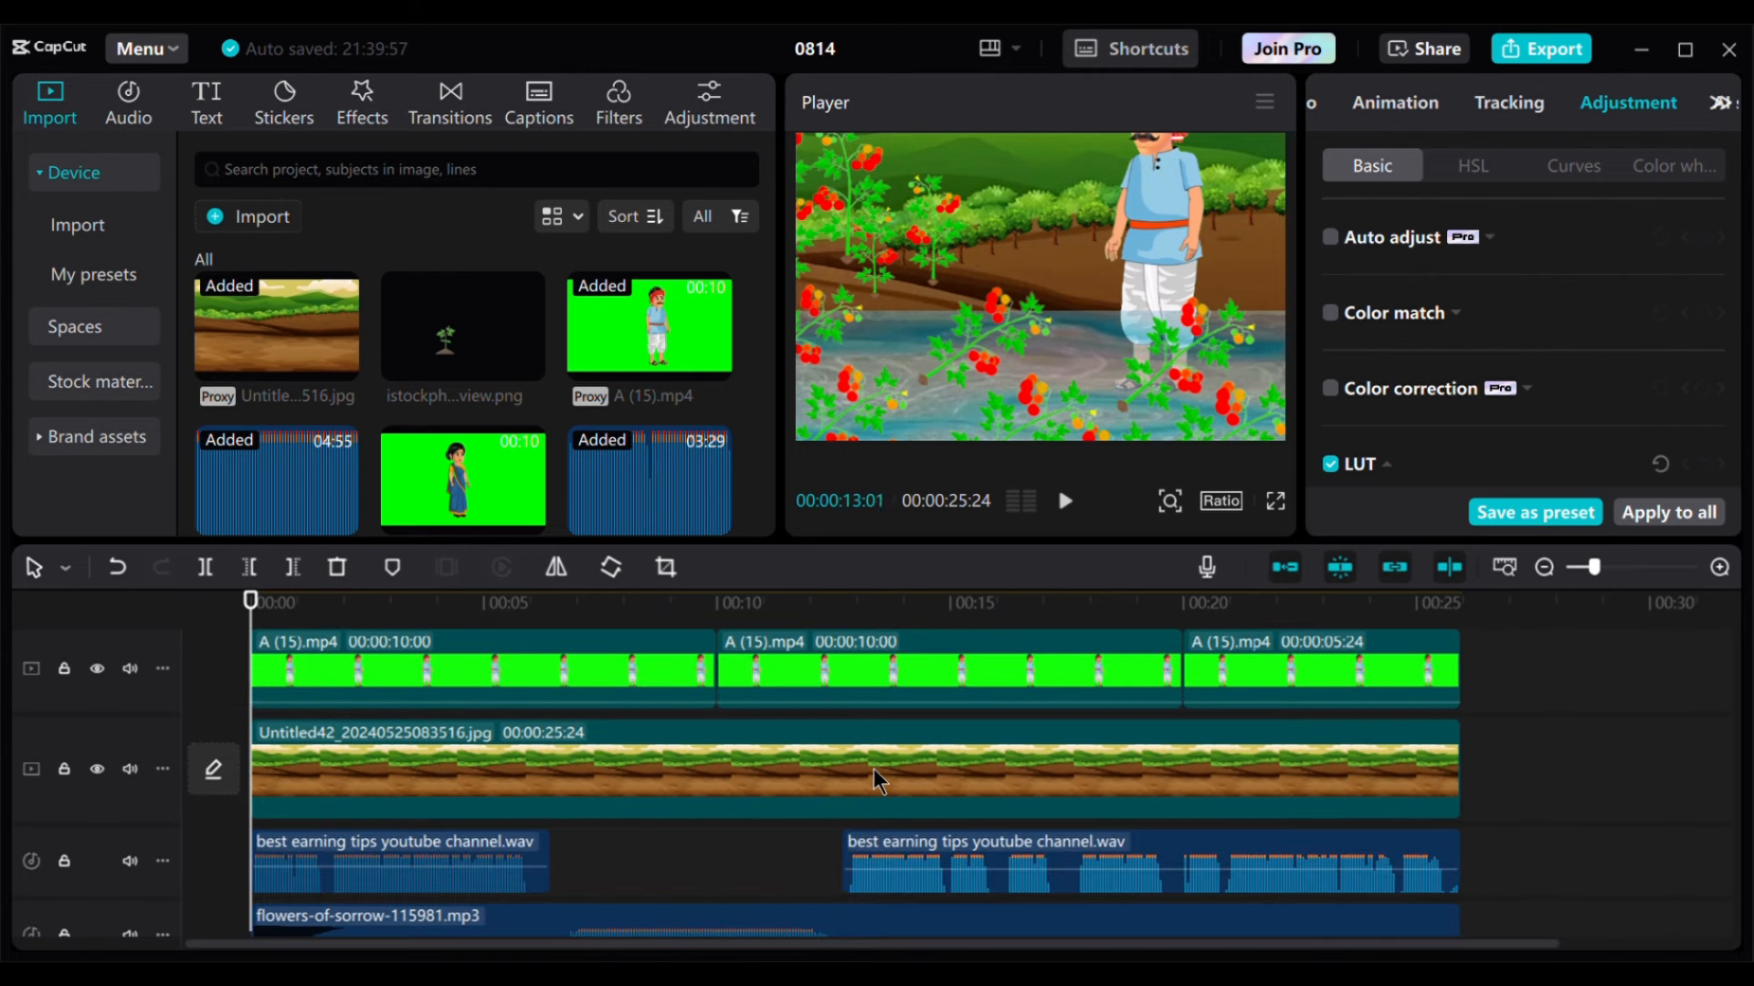
click(1504, 660)
drag(1357, 666, 557, 678)
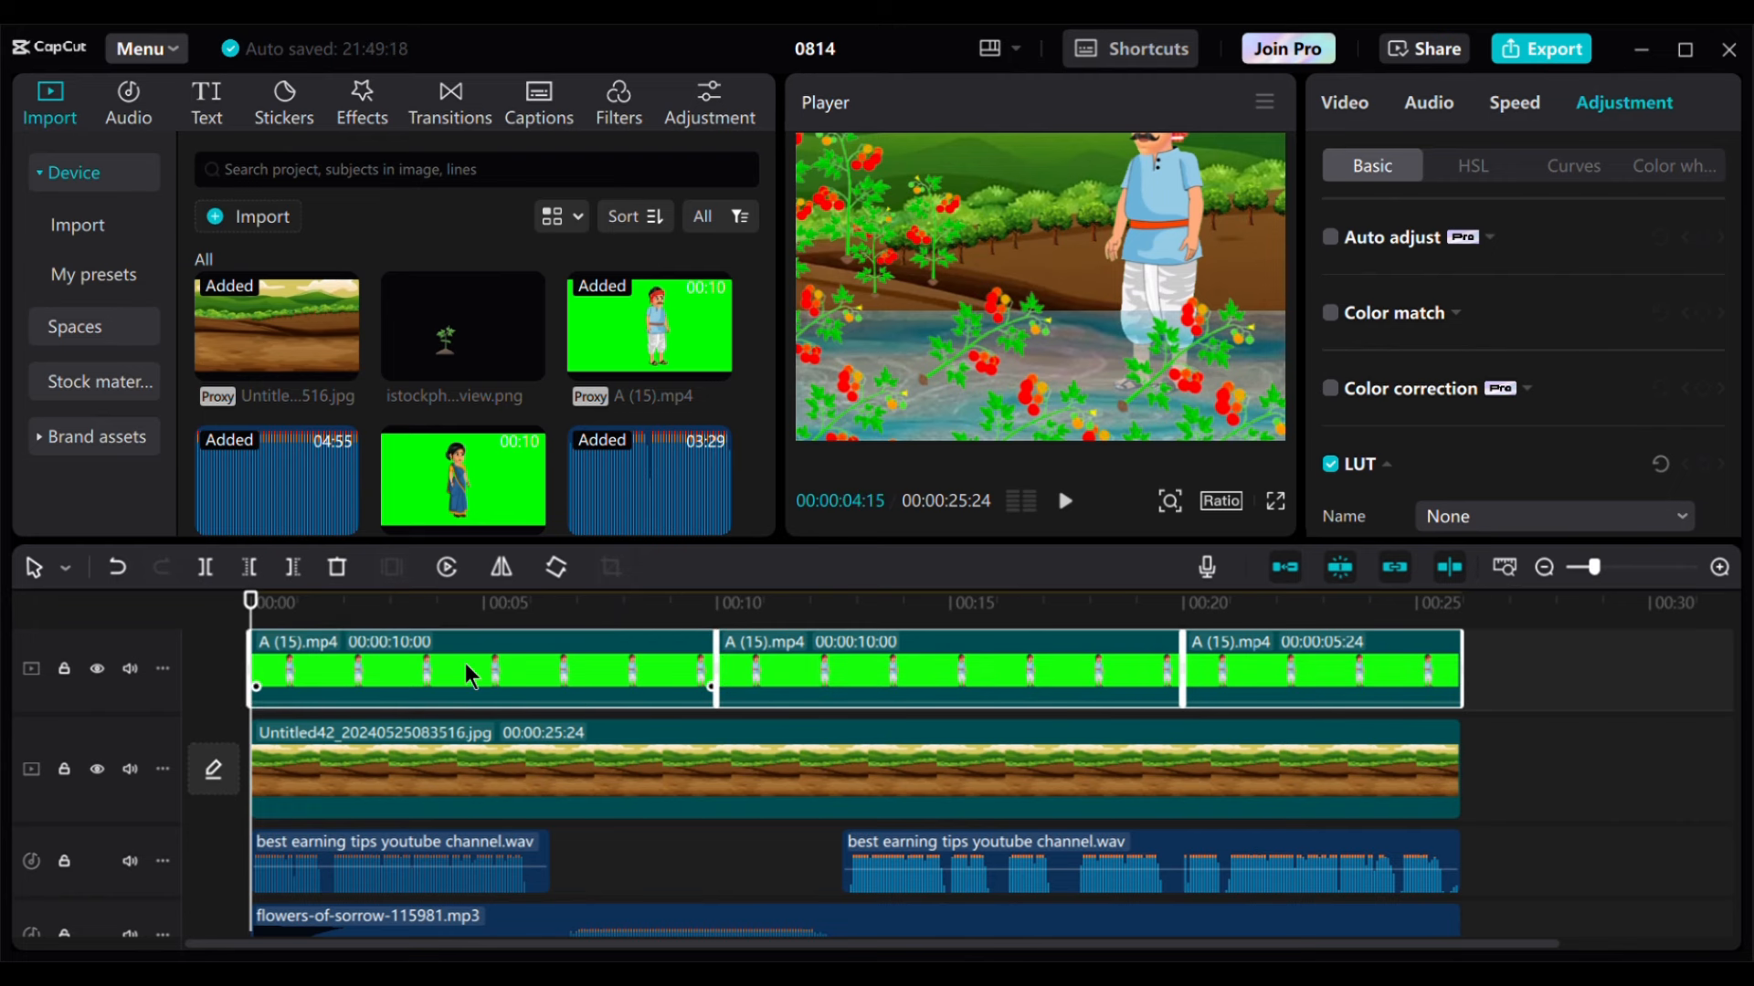
Step: Select the elderly character's 2.5.mp4, 2.2.mp4 and 2.4.mp4 green-screen clips and look over the voice, music and birdsong audio tracks
click(466, 676)
scroll(539, 696, up, 2)
drag(1545, 649, 453, 688)
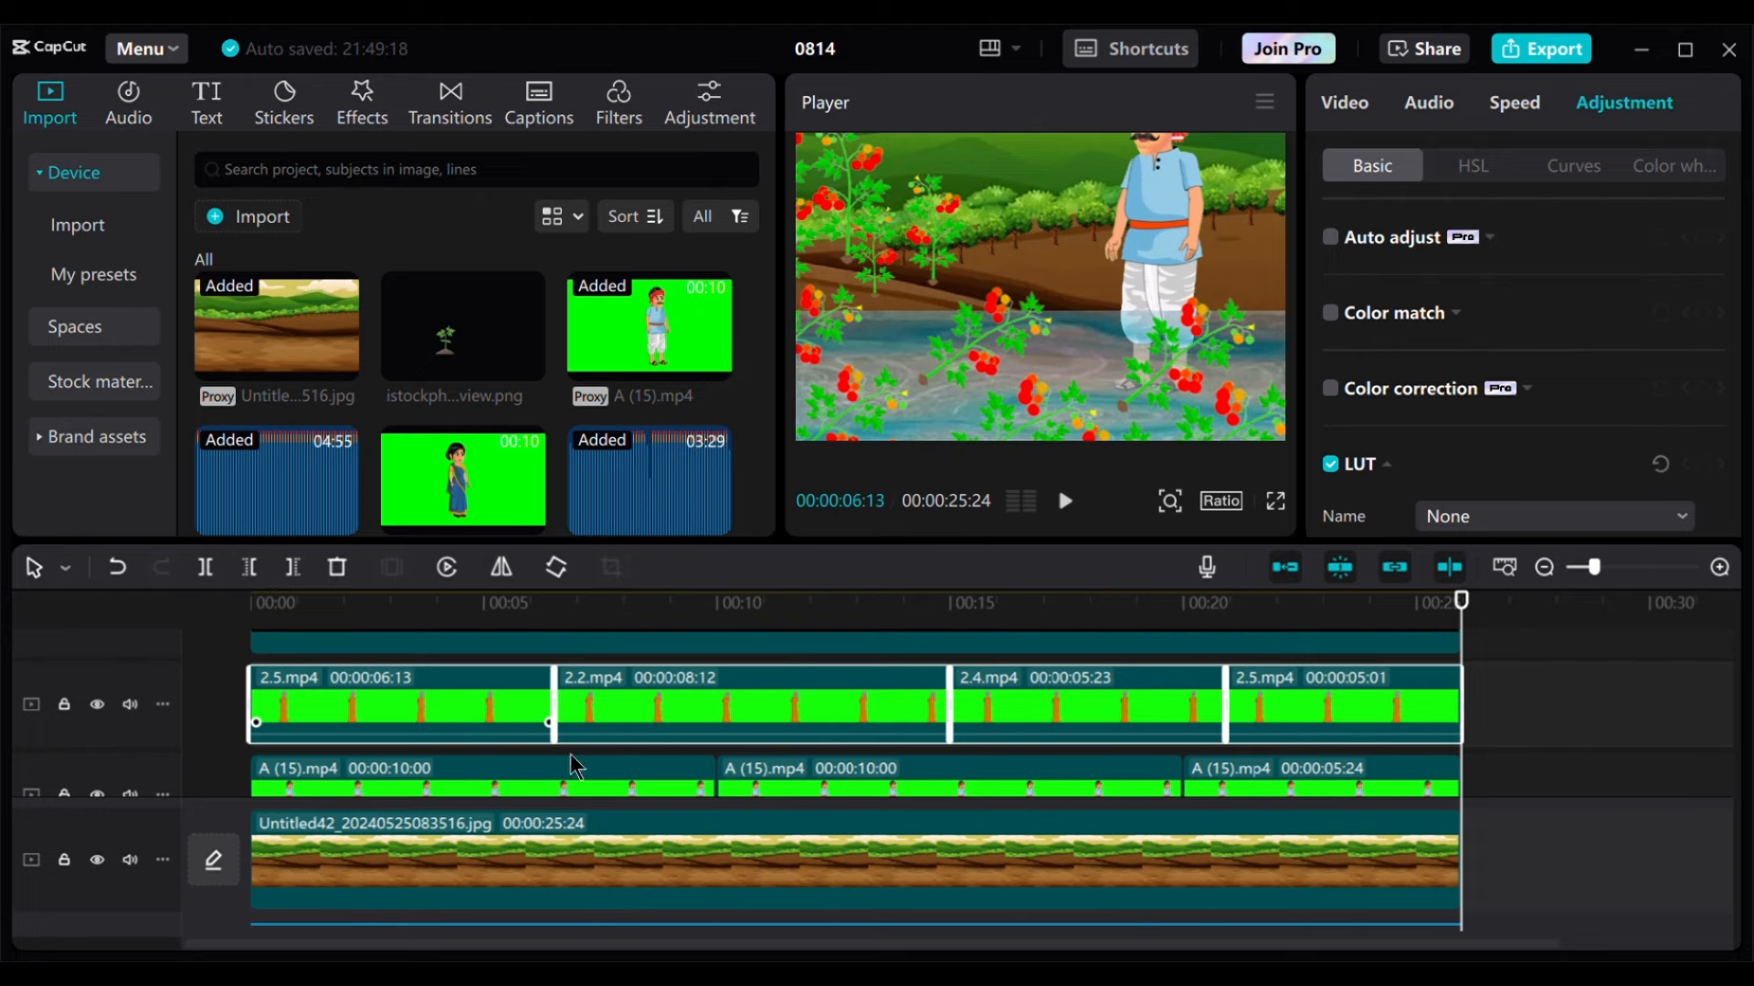
scroll(572, 758, down, 5)
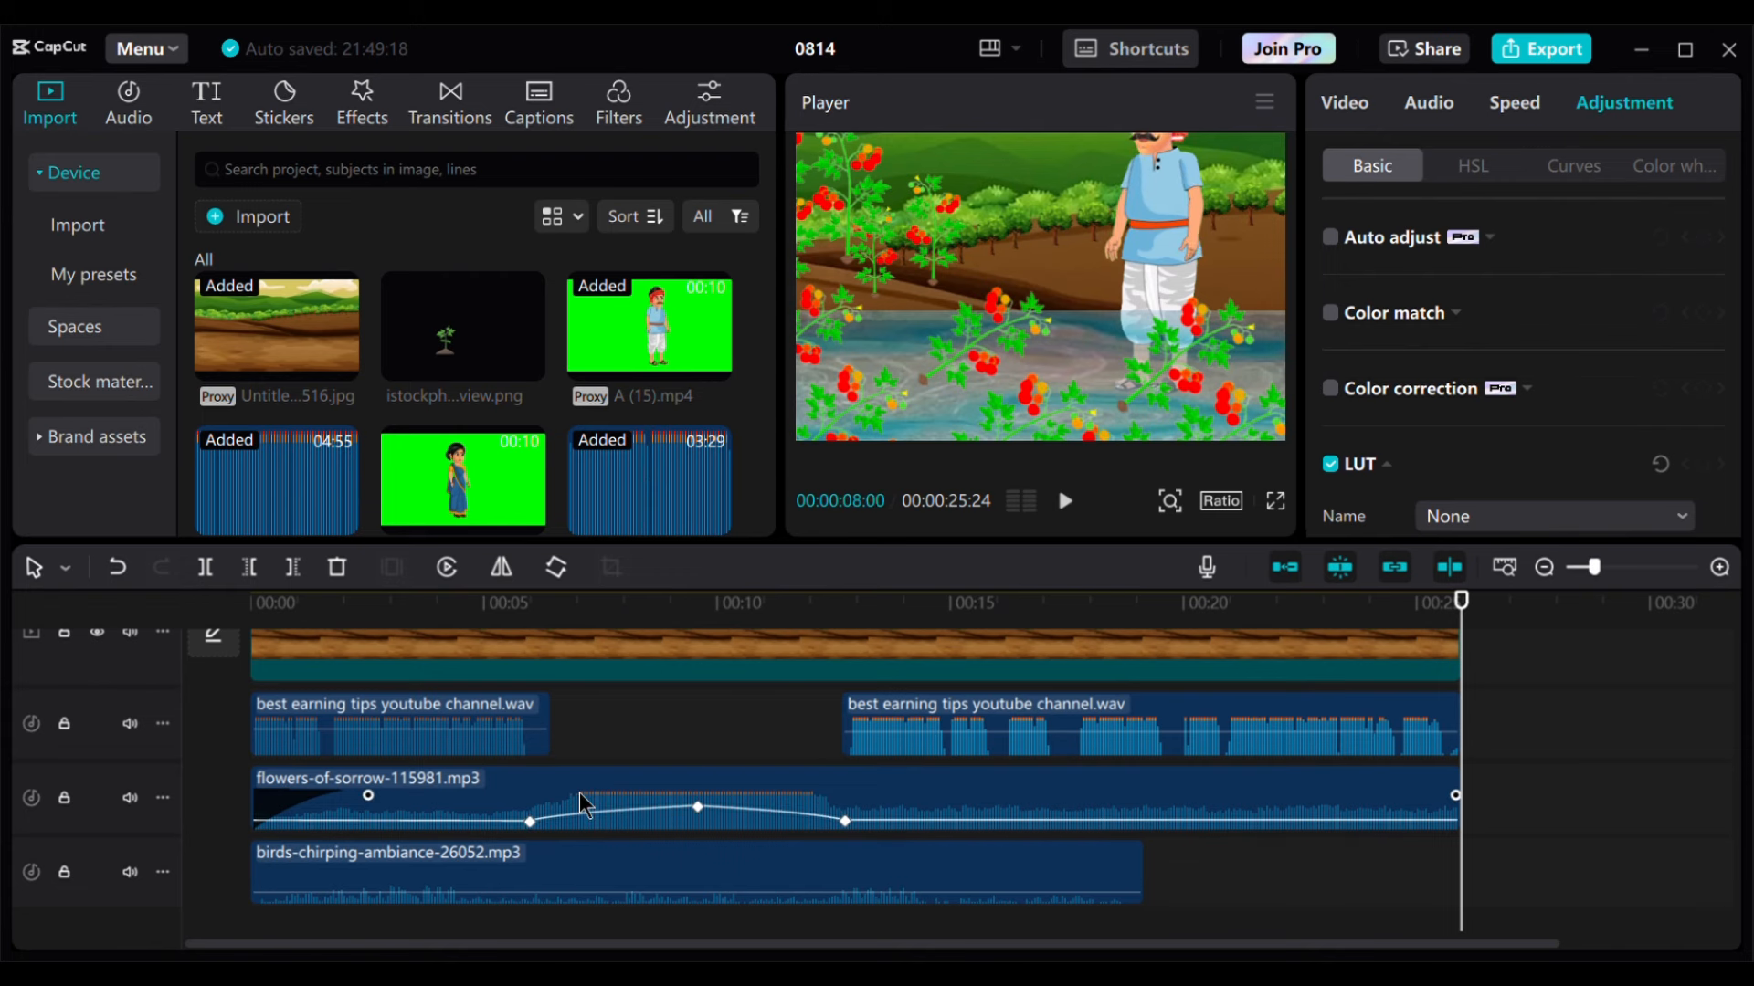
scroll(580, 799, up, 6)
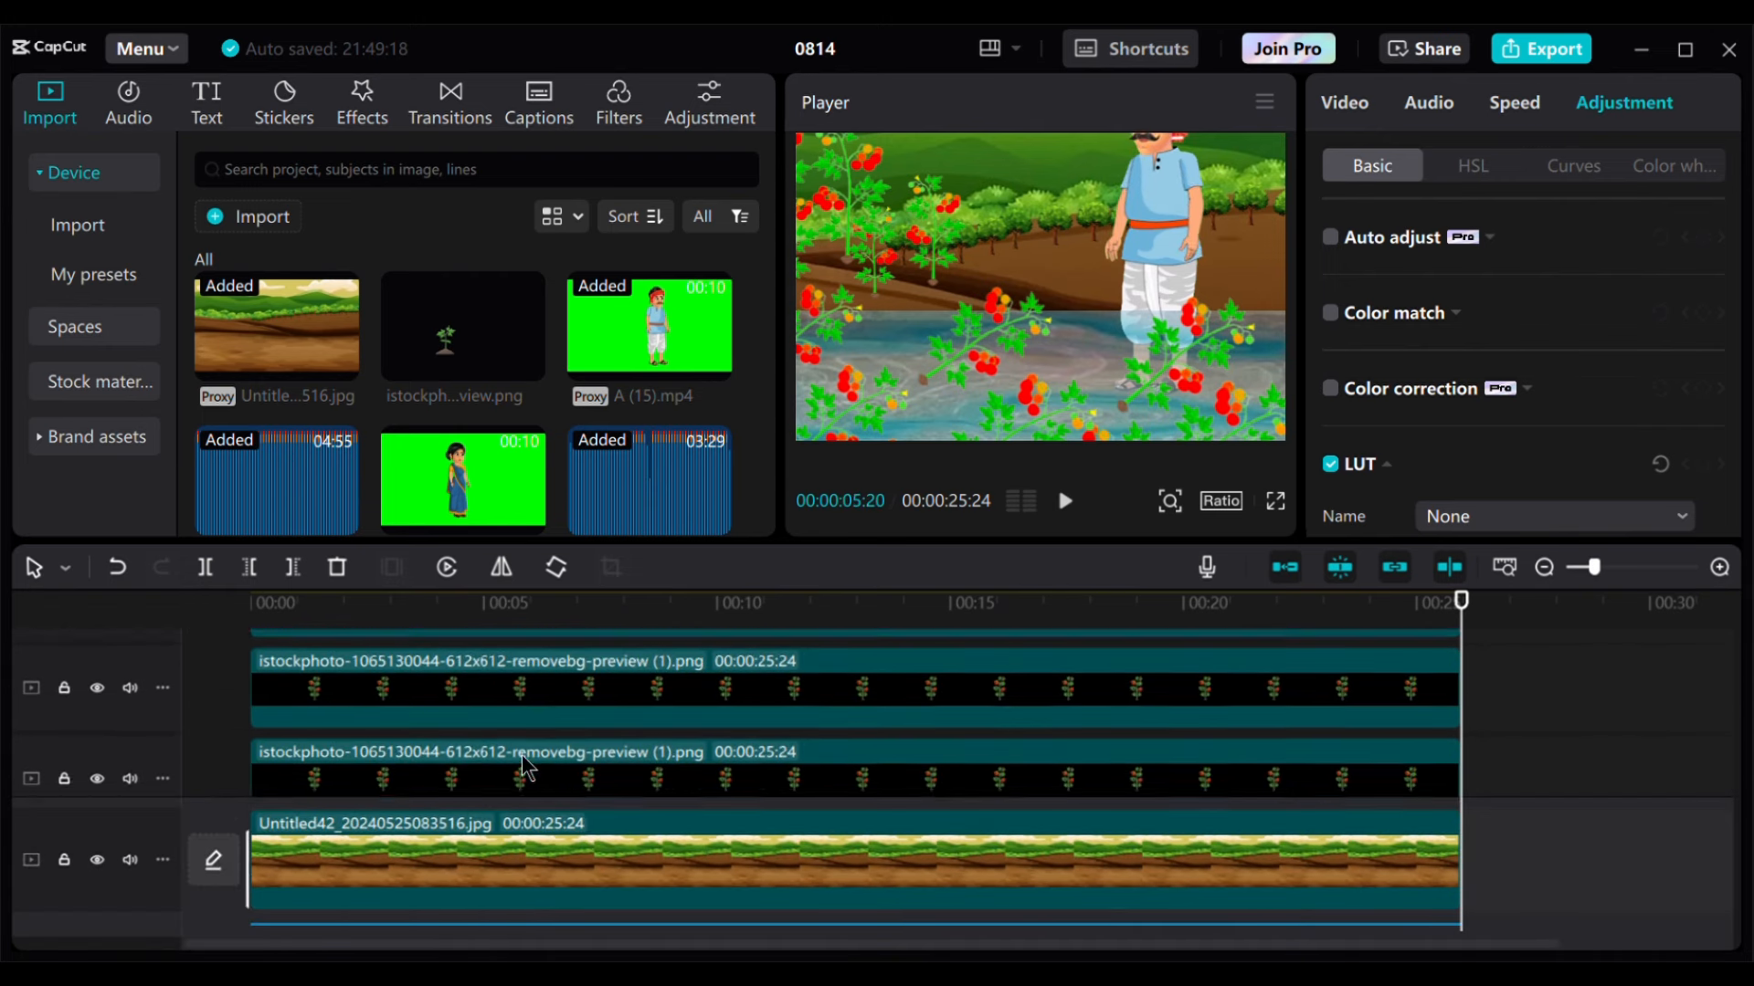
Step: Select the clear-water-under-the-sea layer among the plant layers and place the playhead at 00:00:10:23
scroll(522, 756, down, 1)
click(521, 757)
click(478, 678)
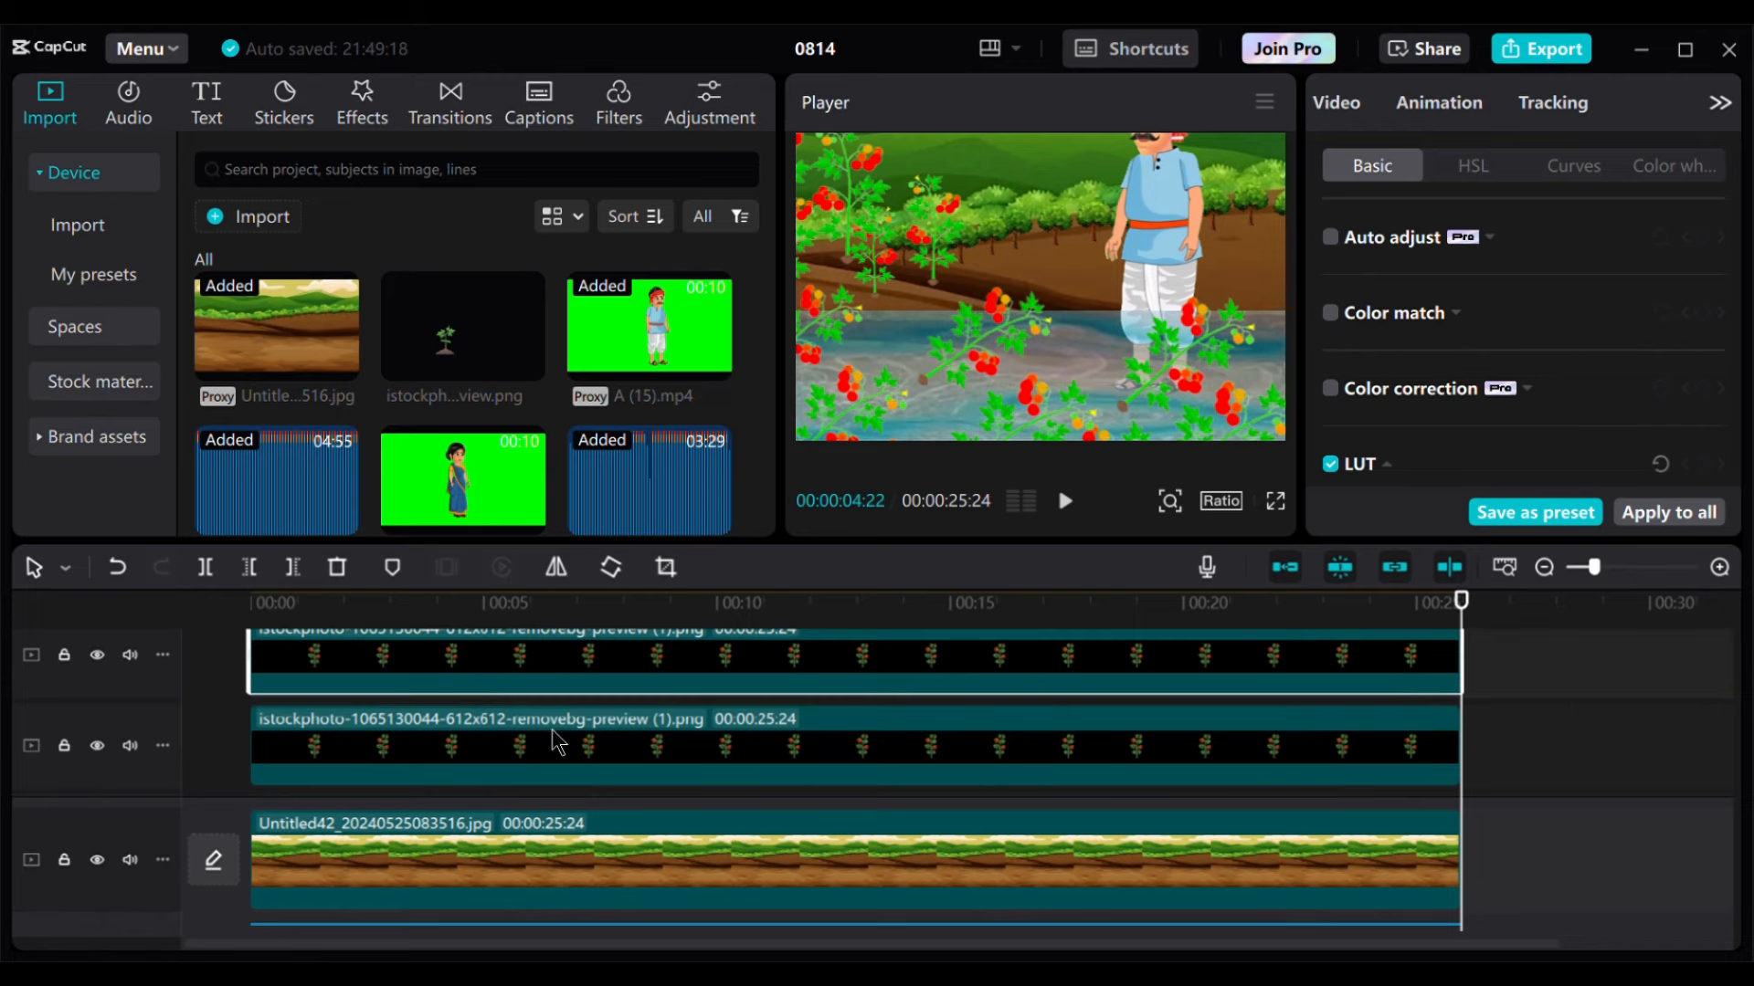
scroll(558, 742, up, 1)
click(523, 671)
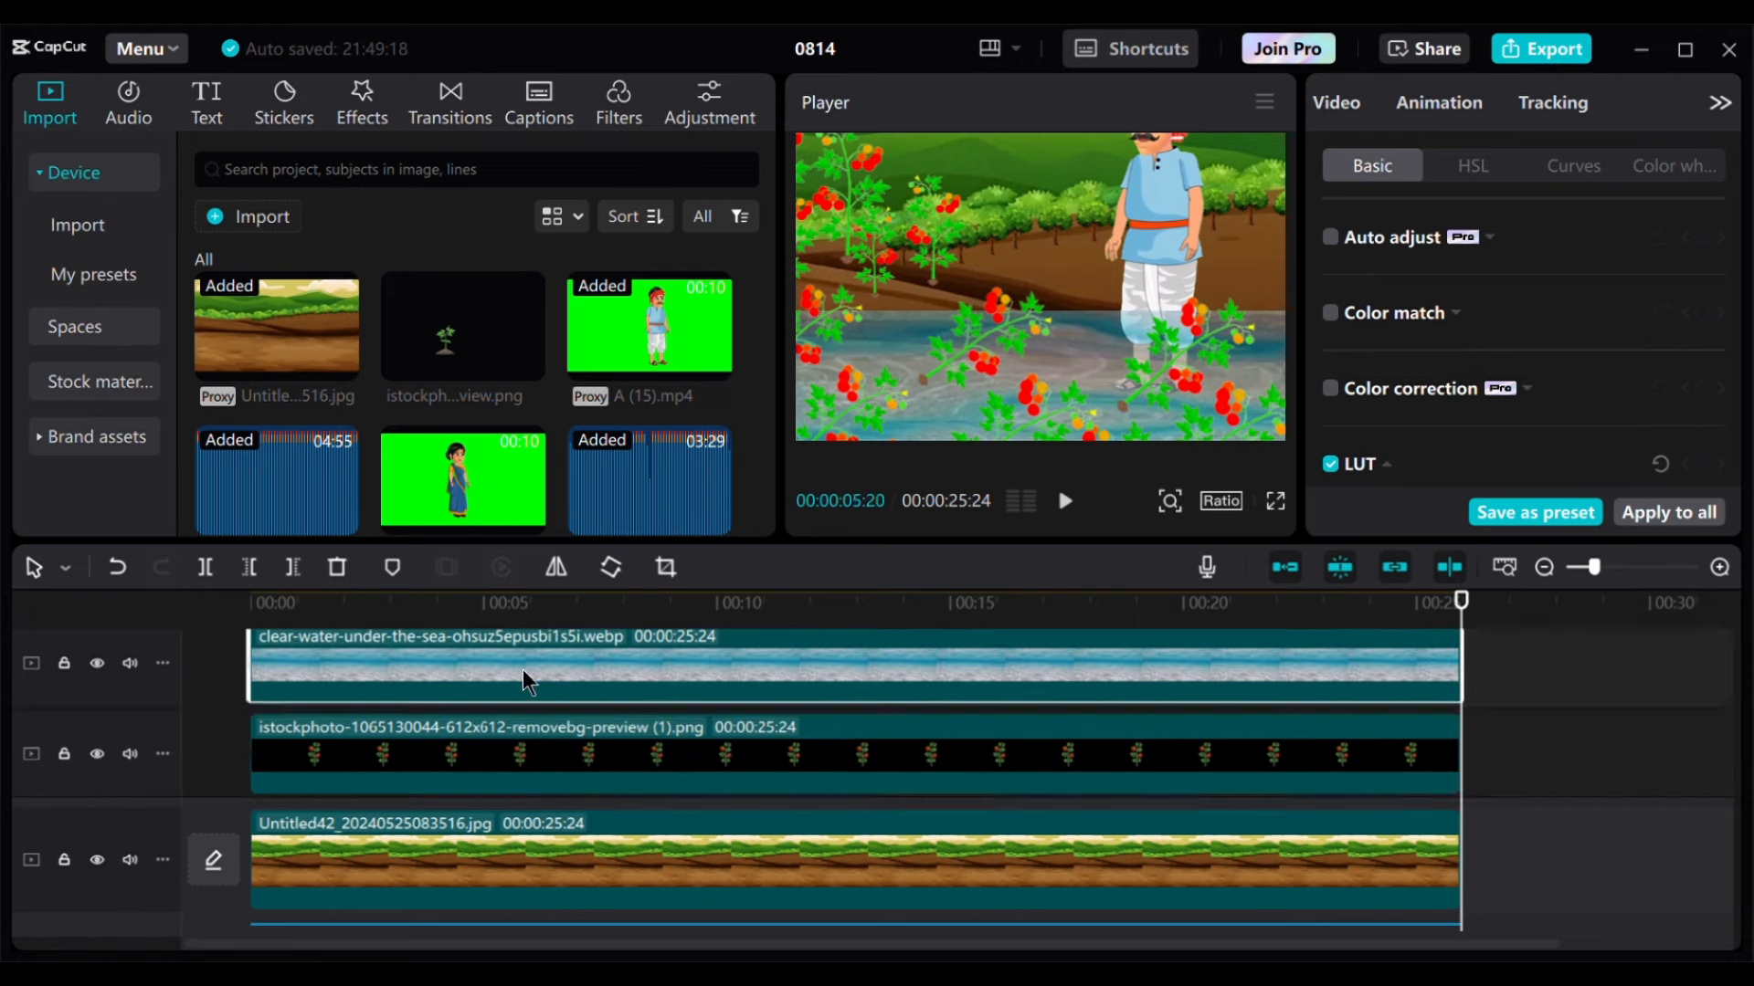
click(1032, 343)
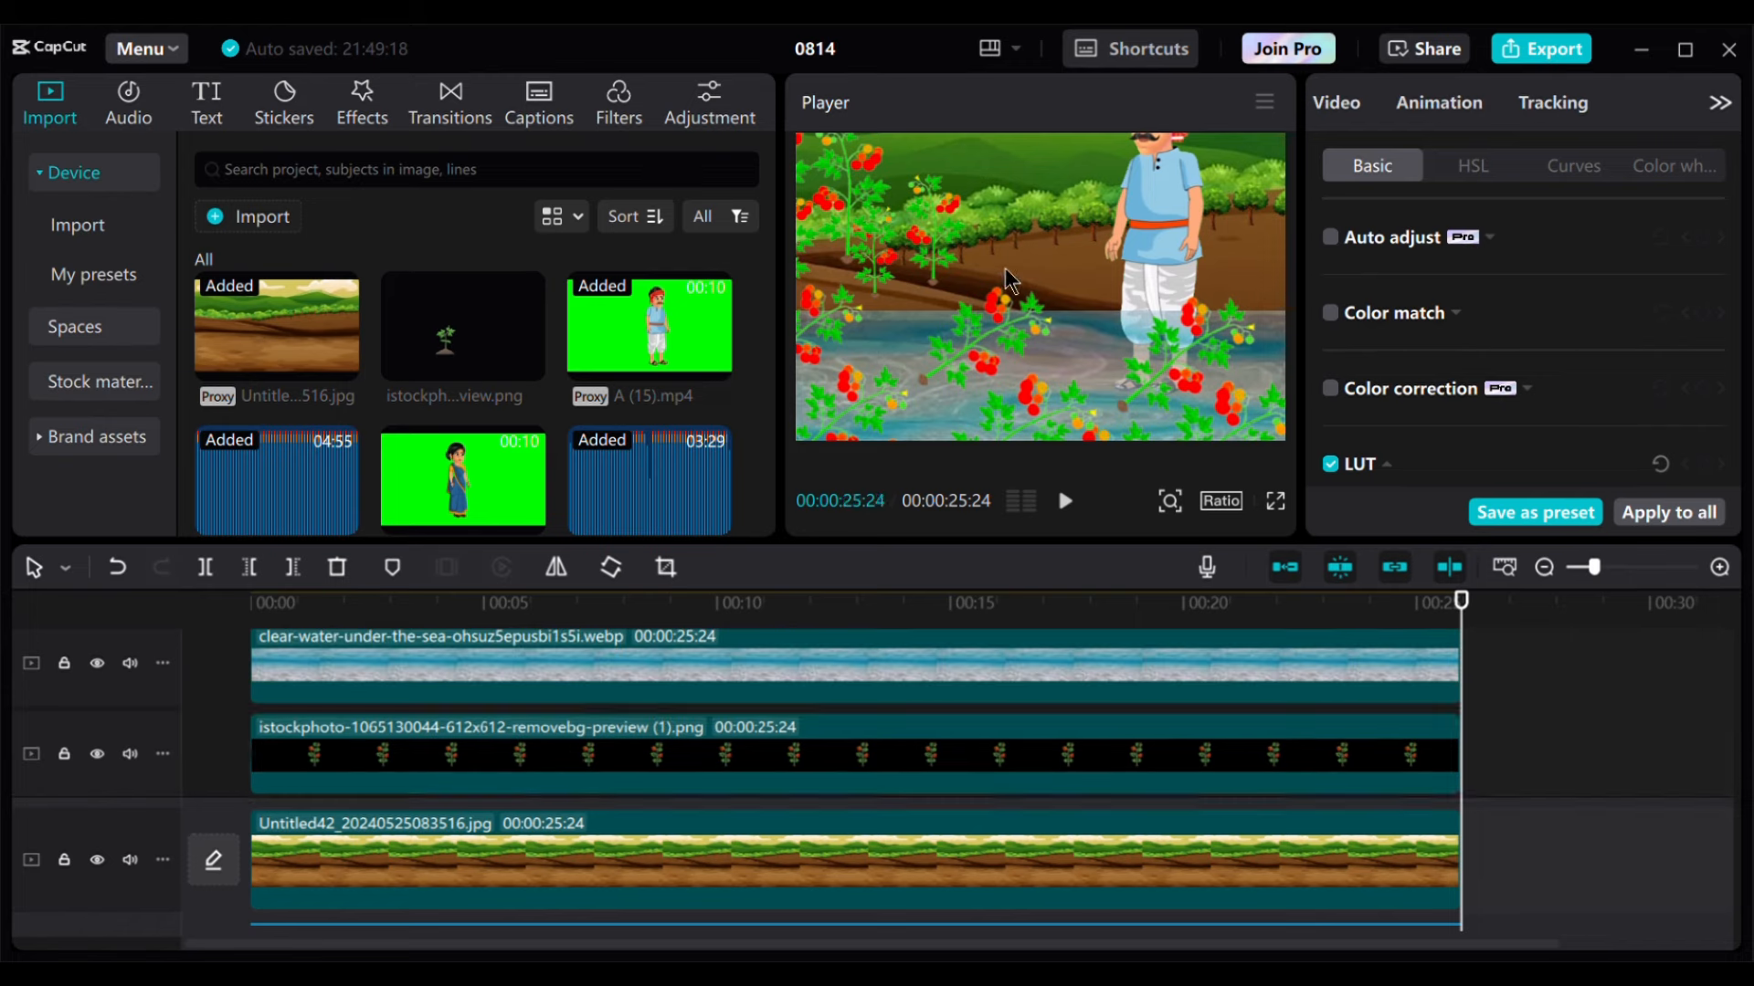
click(742, 656)
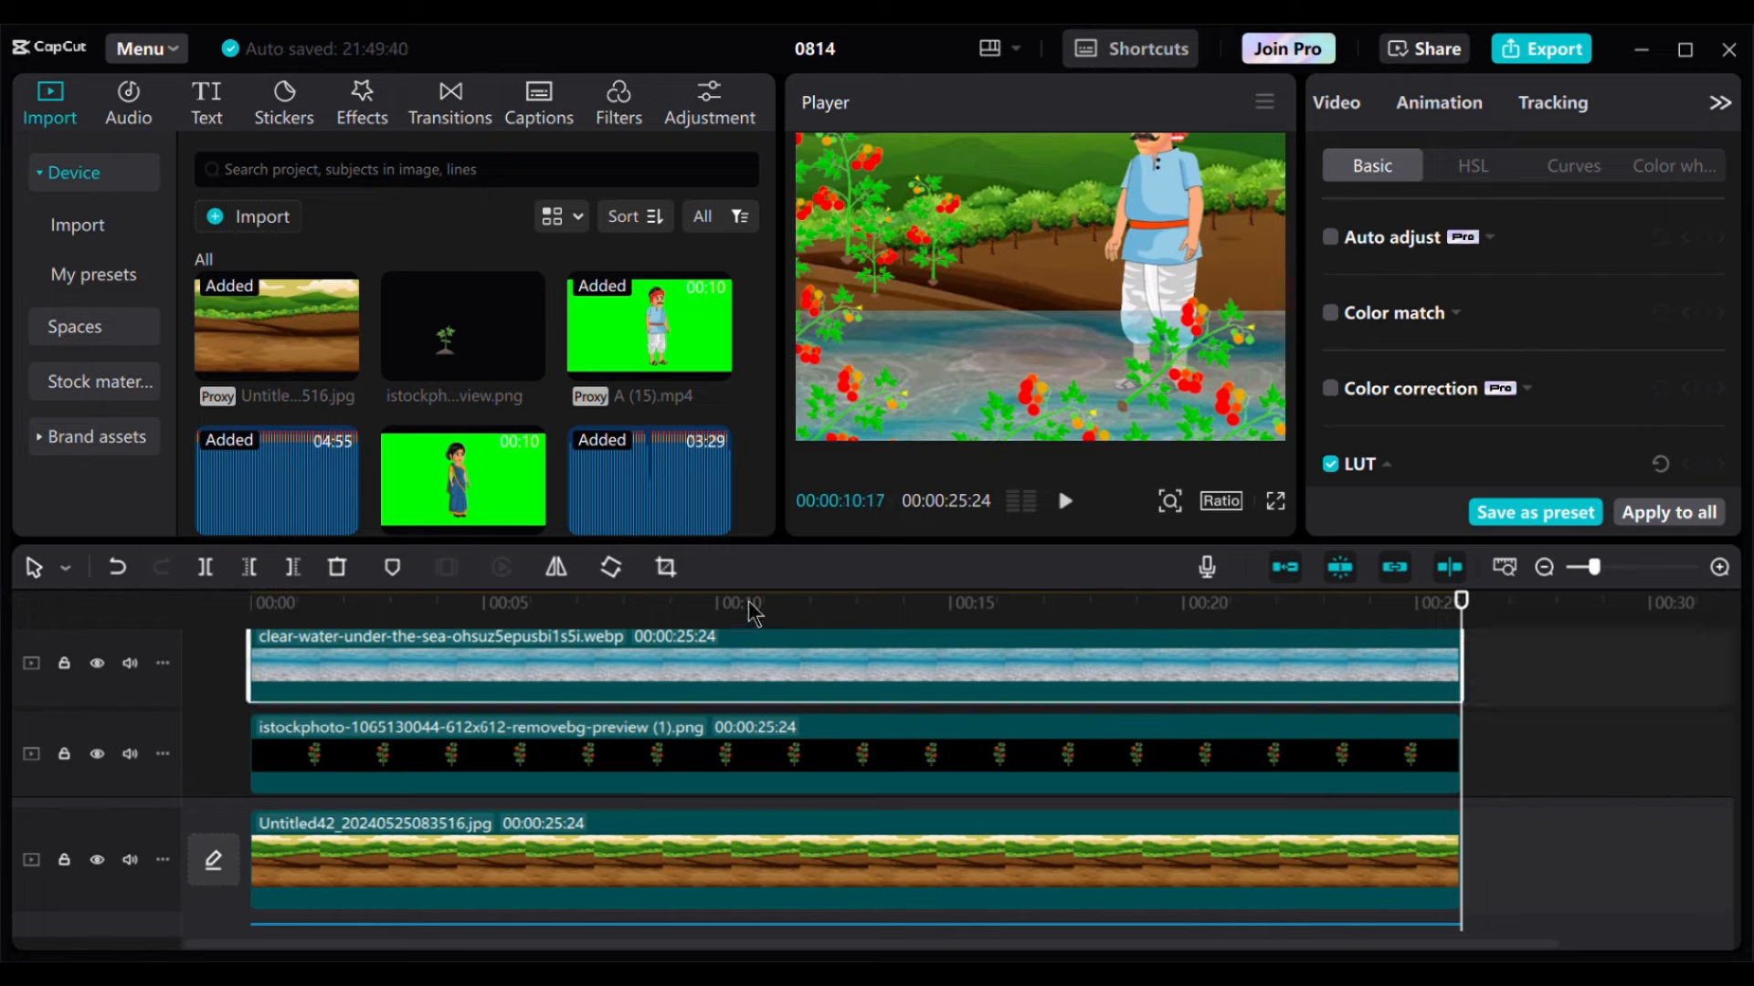
click(760, 606)
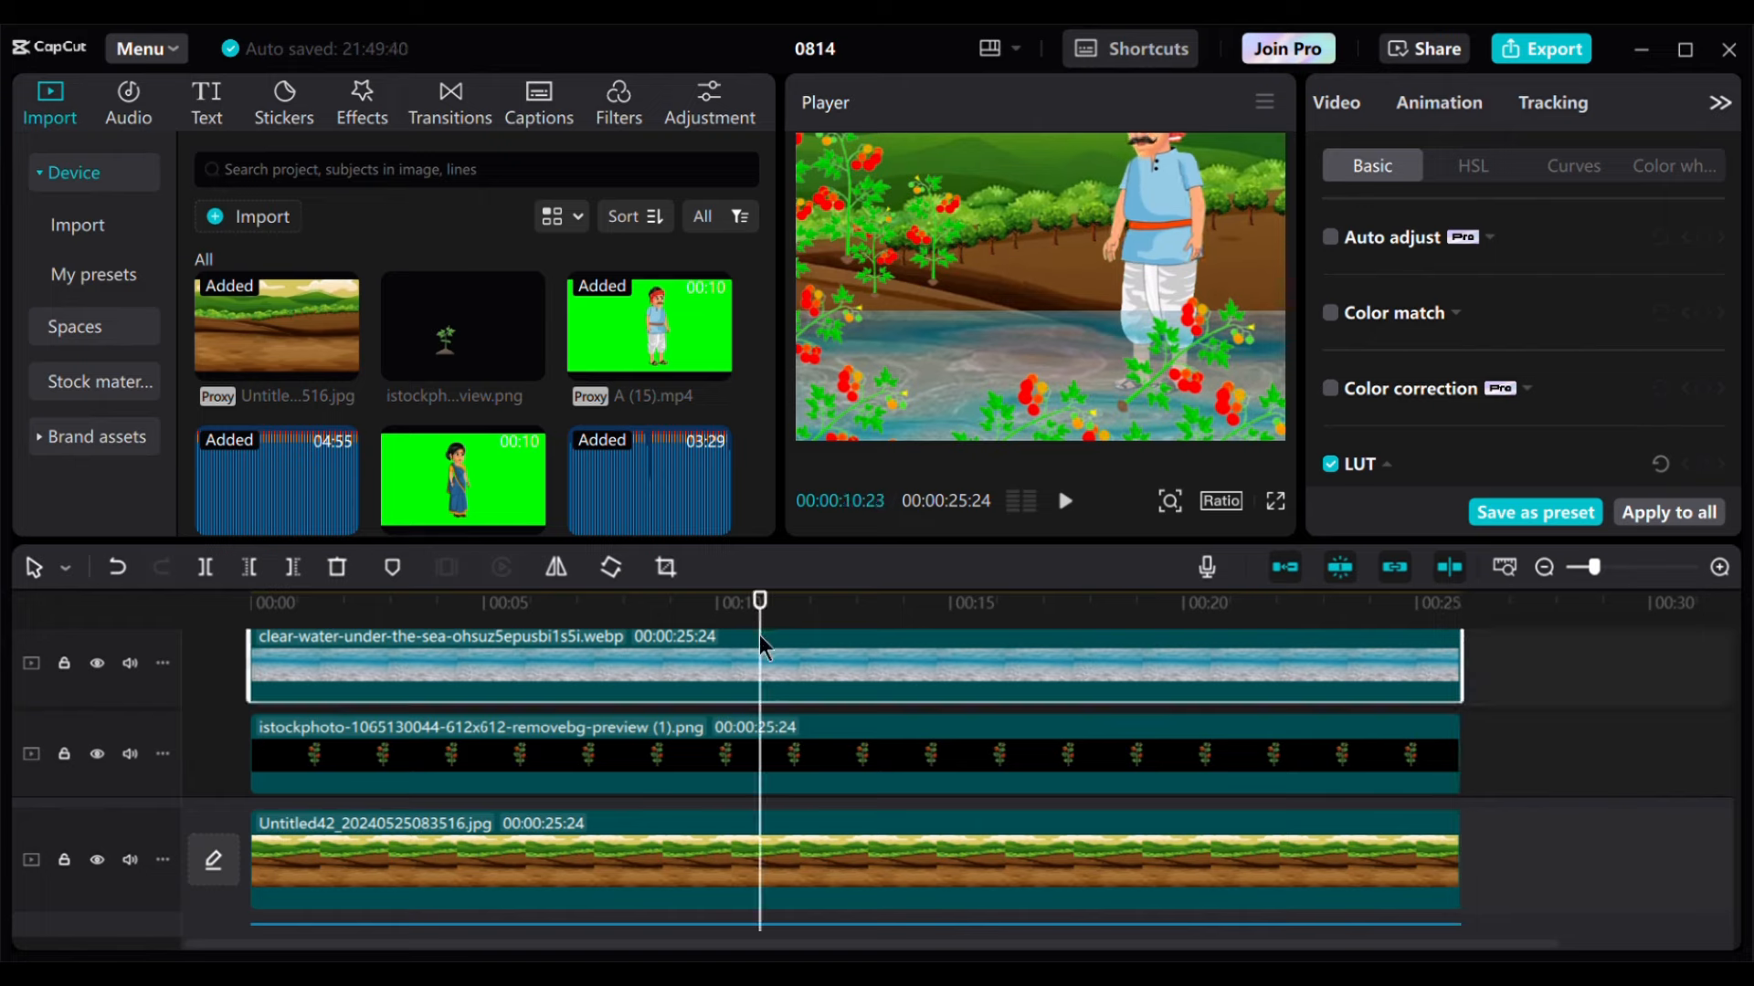
Step: Try repositioning the water layer in the preview and undo the moves
mouse_move(994, 341)
mouse_down()
mouse_move(968, 216)
mouse_move(1058, 374)
mouse_move(1022, 173)
mouse_move(985, 122)
mouse_move(1007, 155)
mouse_move(1023, 364)
mouse_move(978, 184)
mouse_move(1018, 387)
mouse_move(1010, 356)
mouse_up()
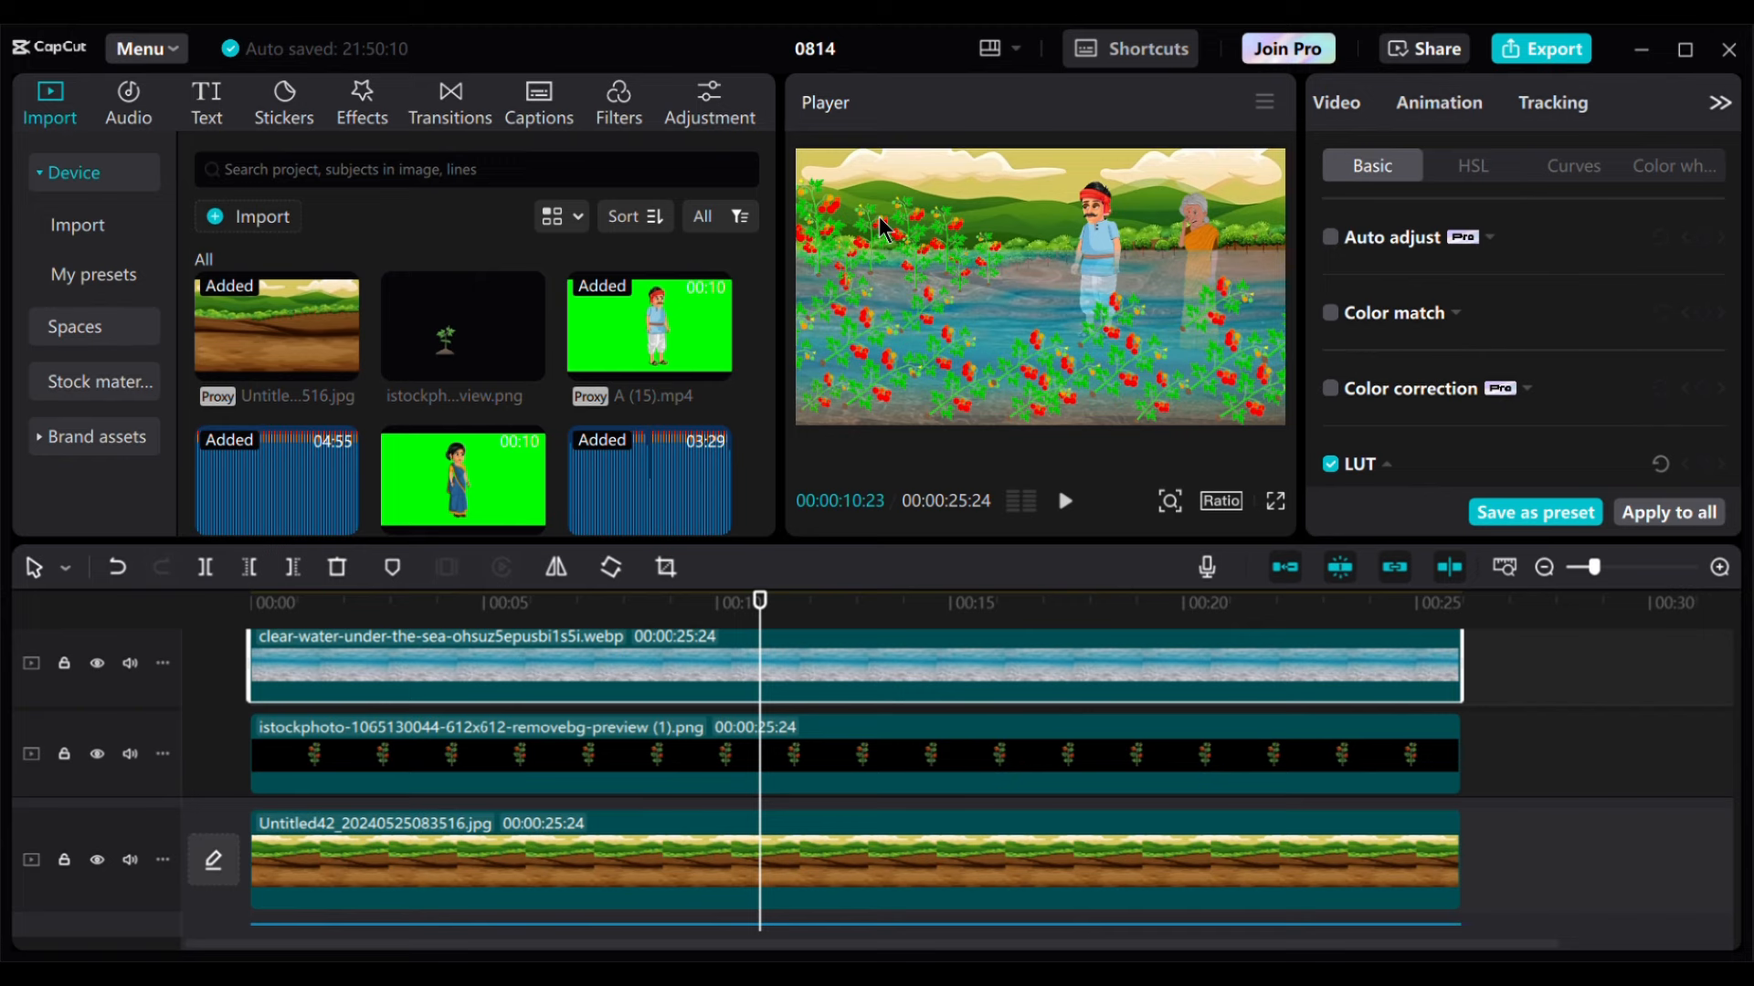
drag(1013, 315, 1020, 378)
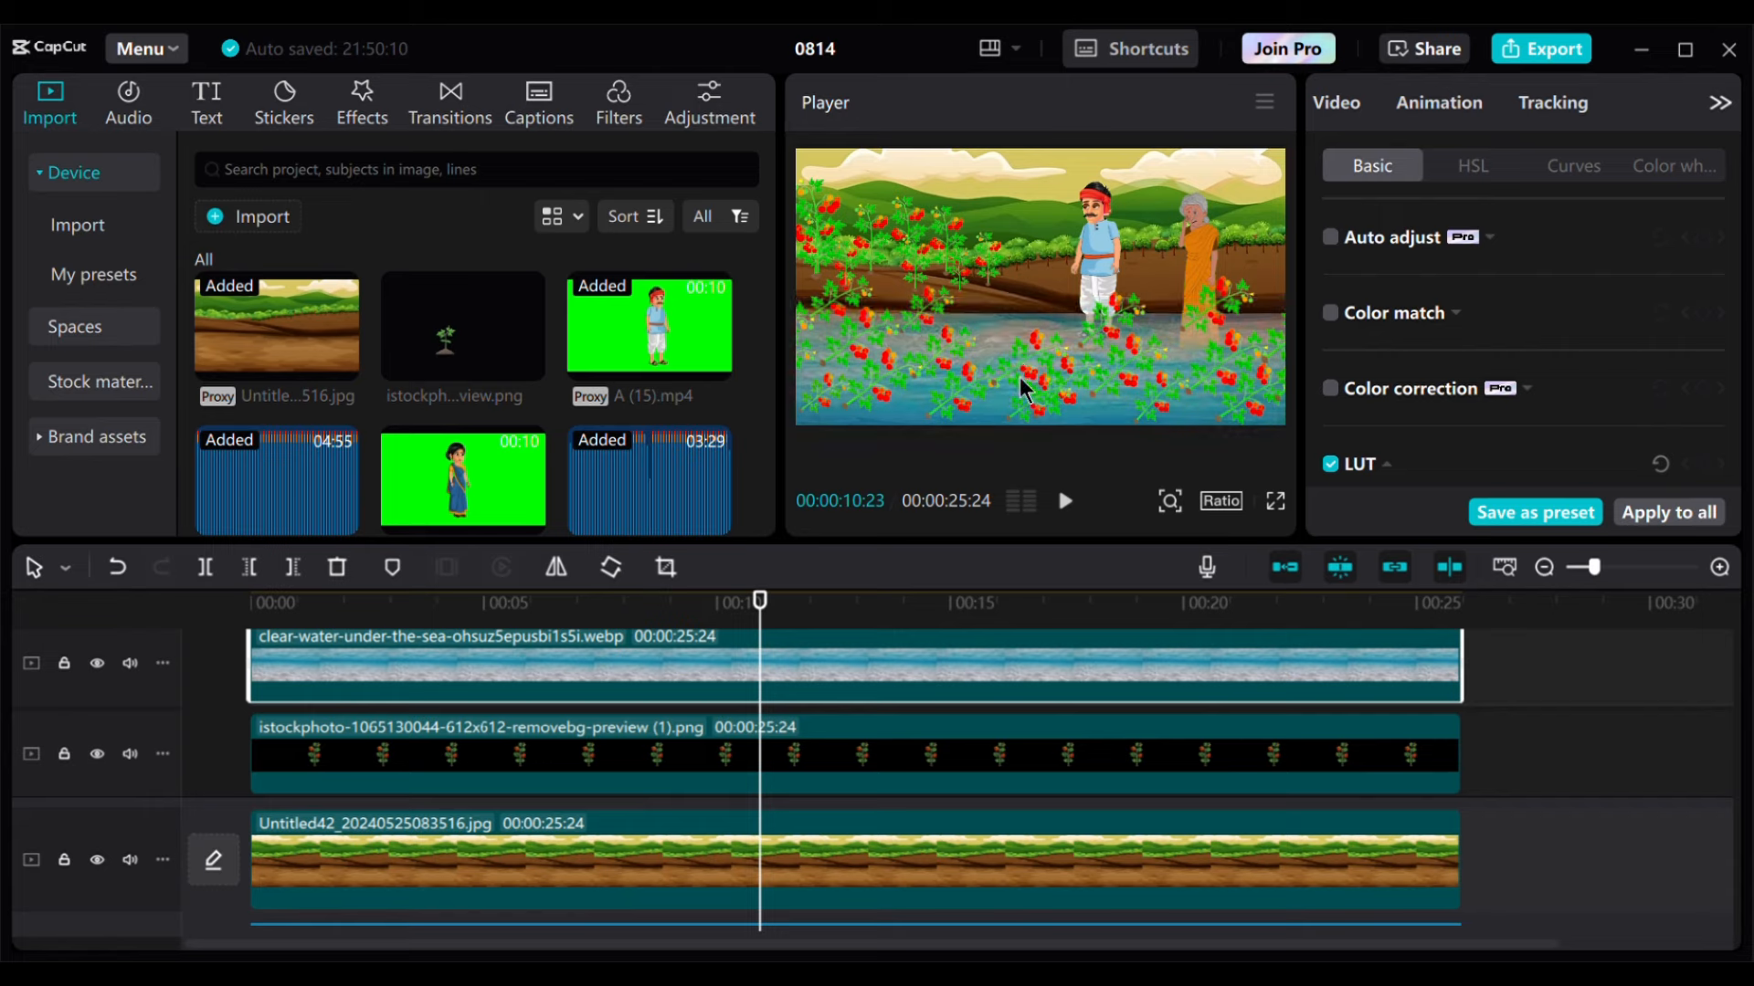
click(114, 575)
click(113, 575)
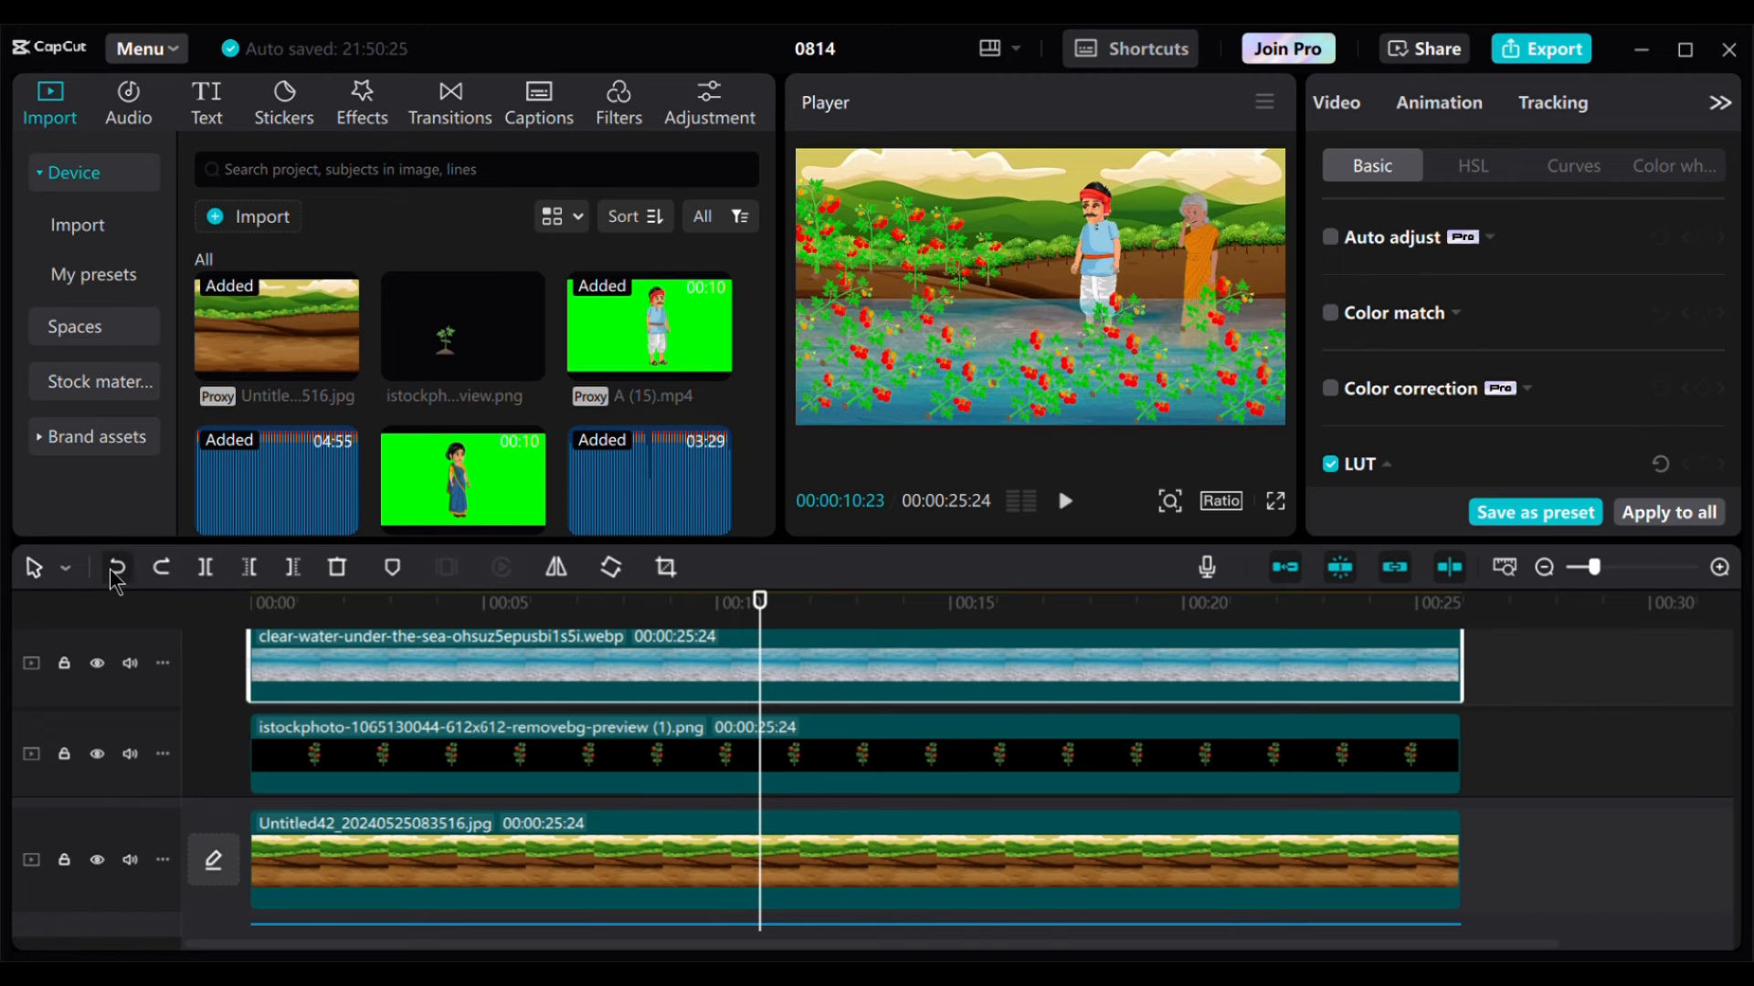
click(113, 575)
click(113, 575)
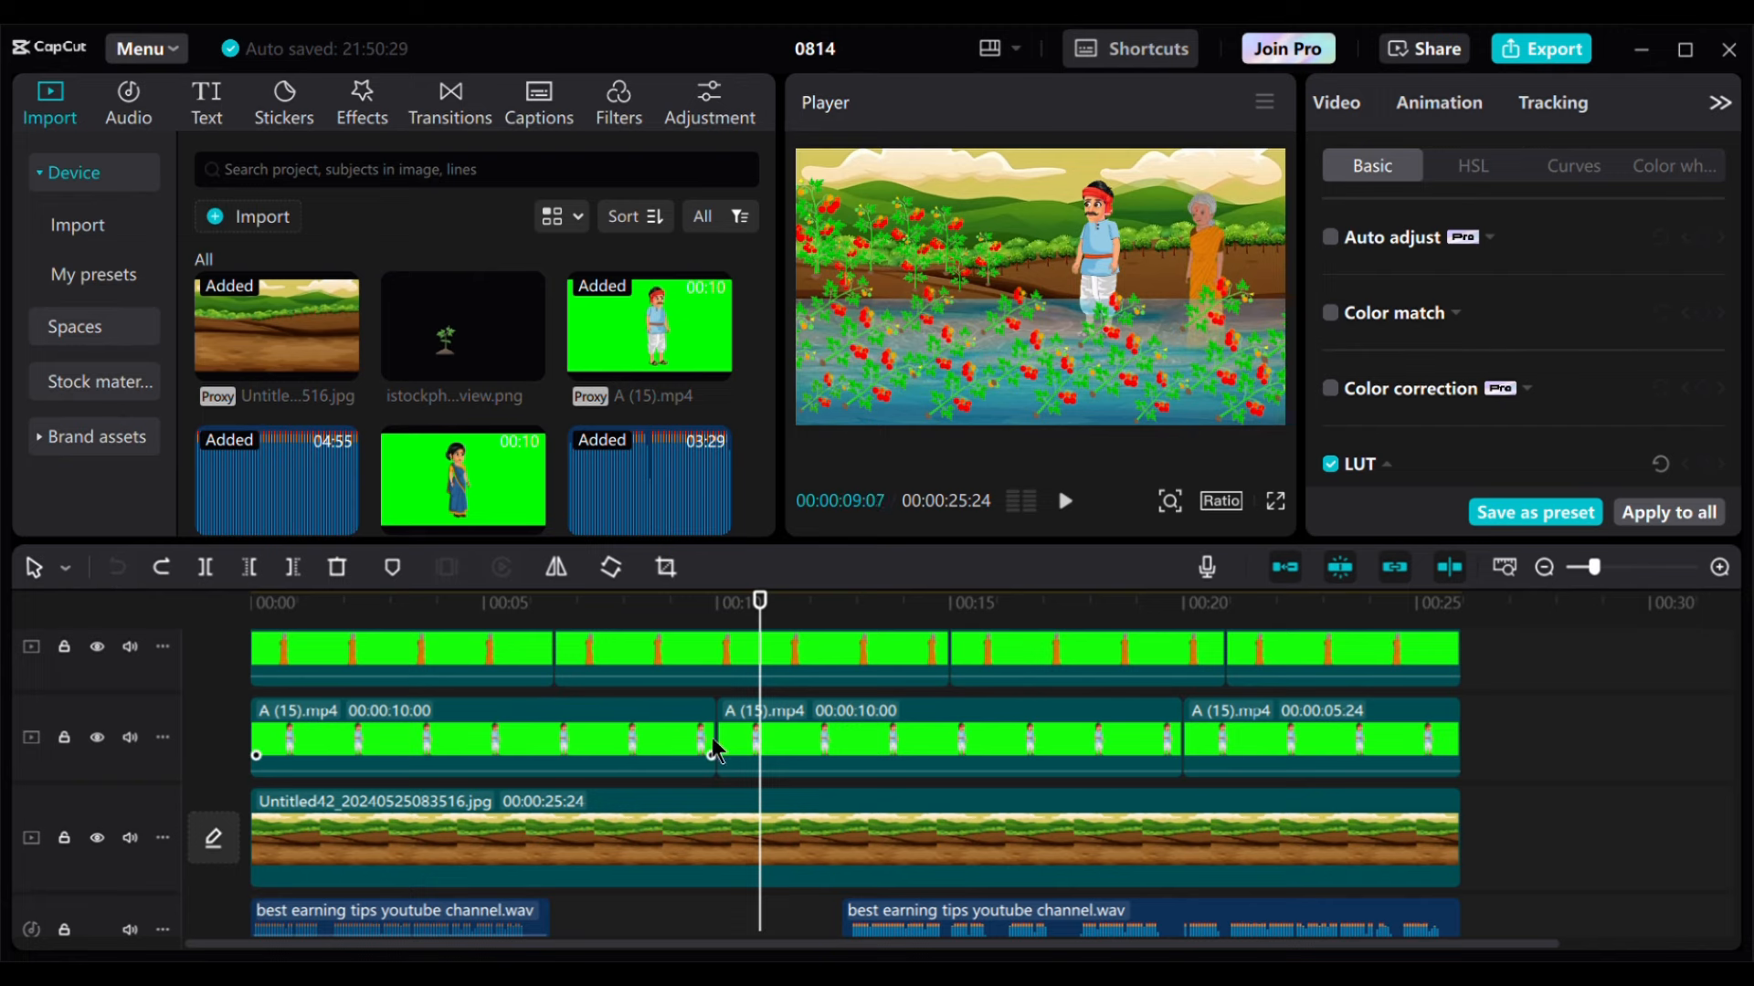
Step: Display the water layer's Circle mask settings and adjust the mask's placement in the preview
scroll(599, 652, up, 5)
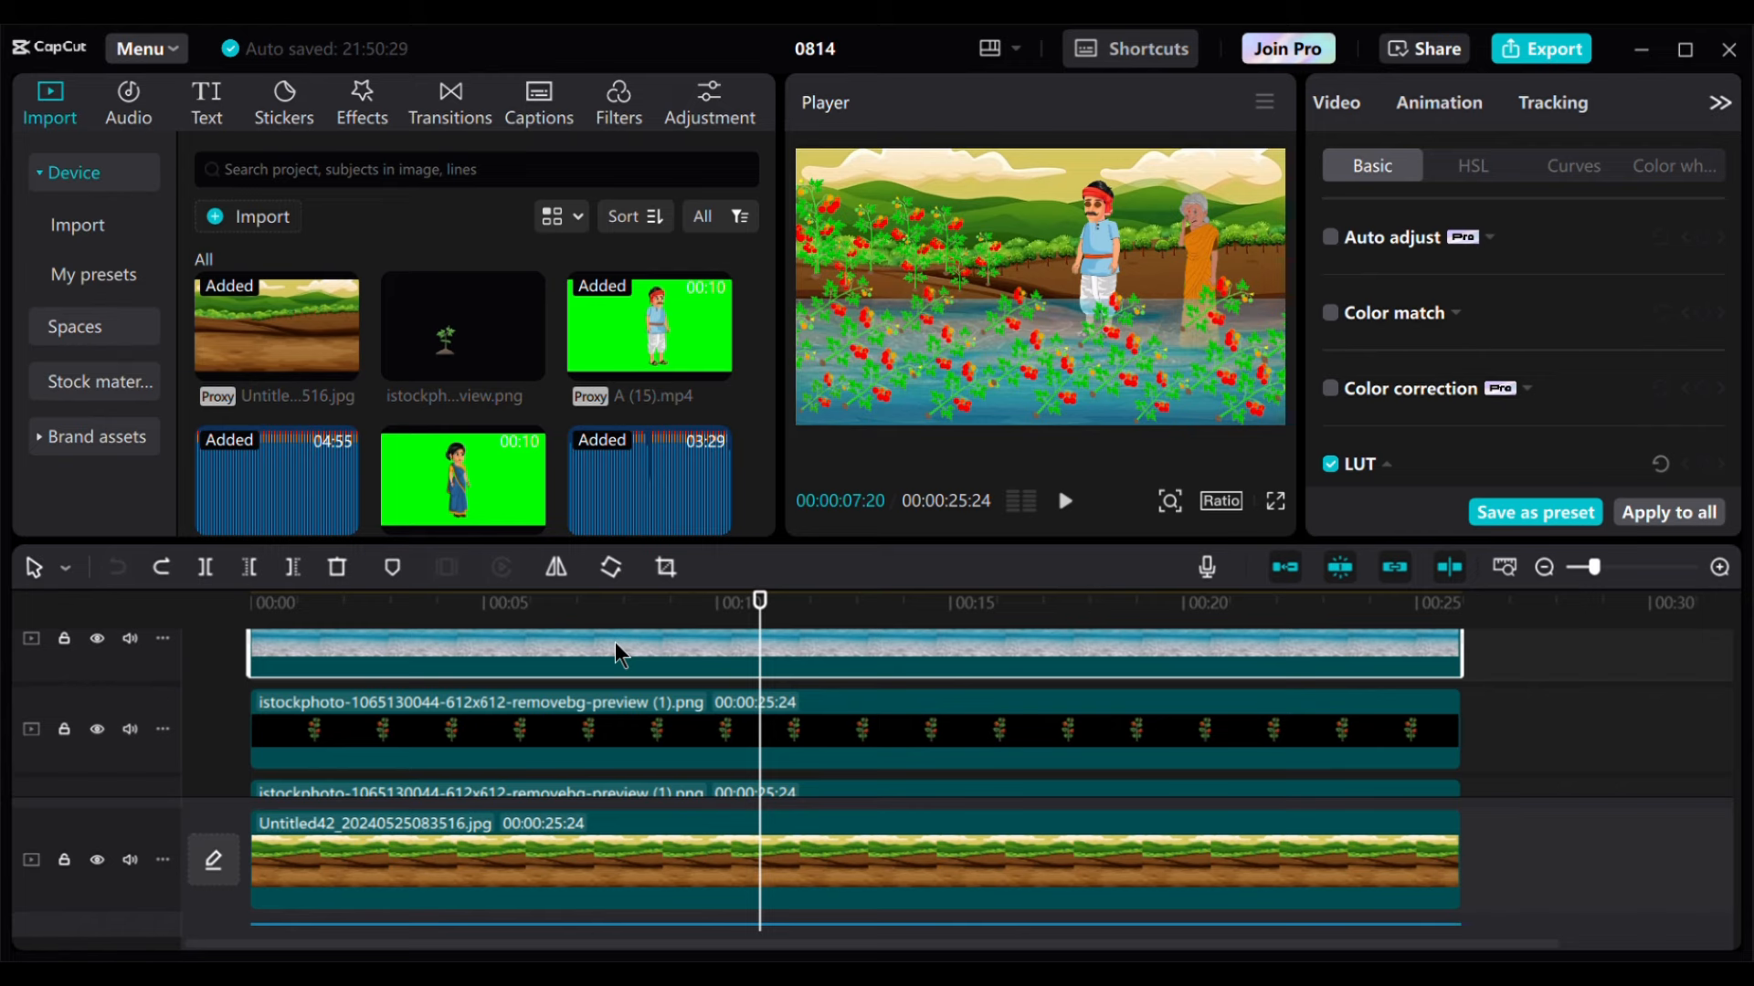
scroll(1385, 676, up, 2)
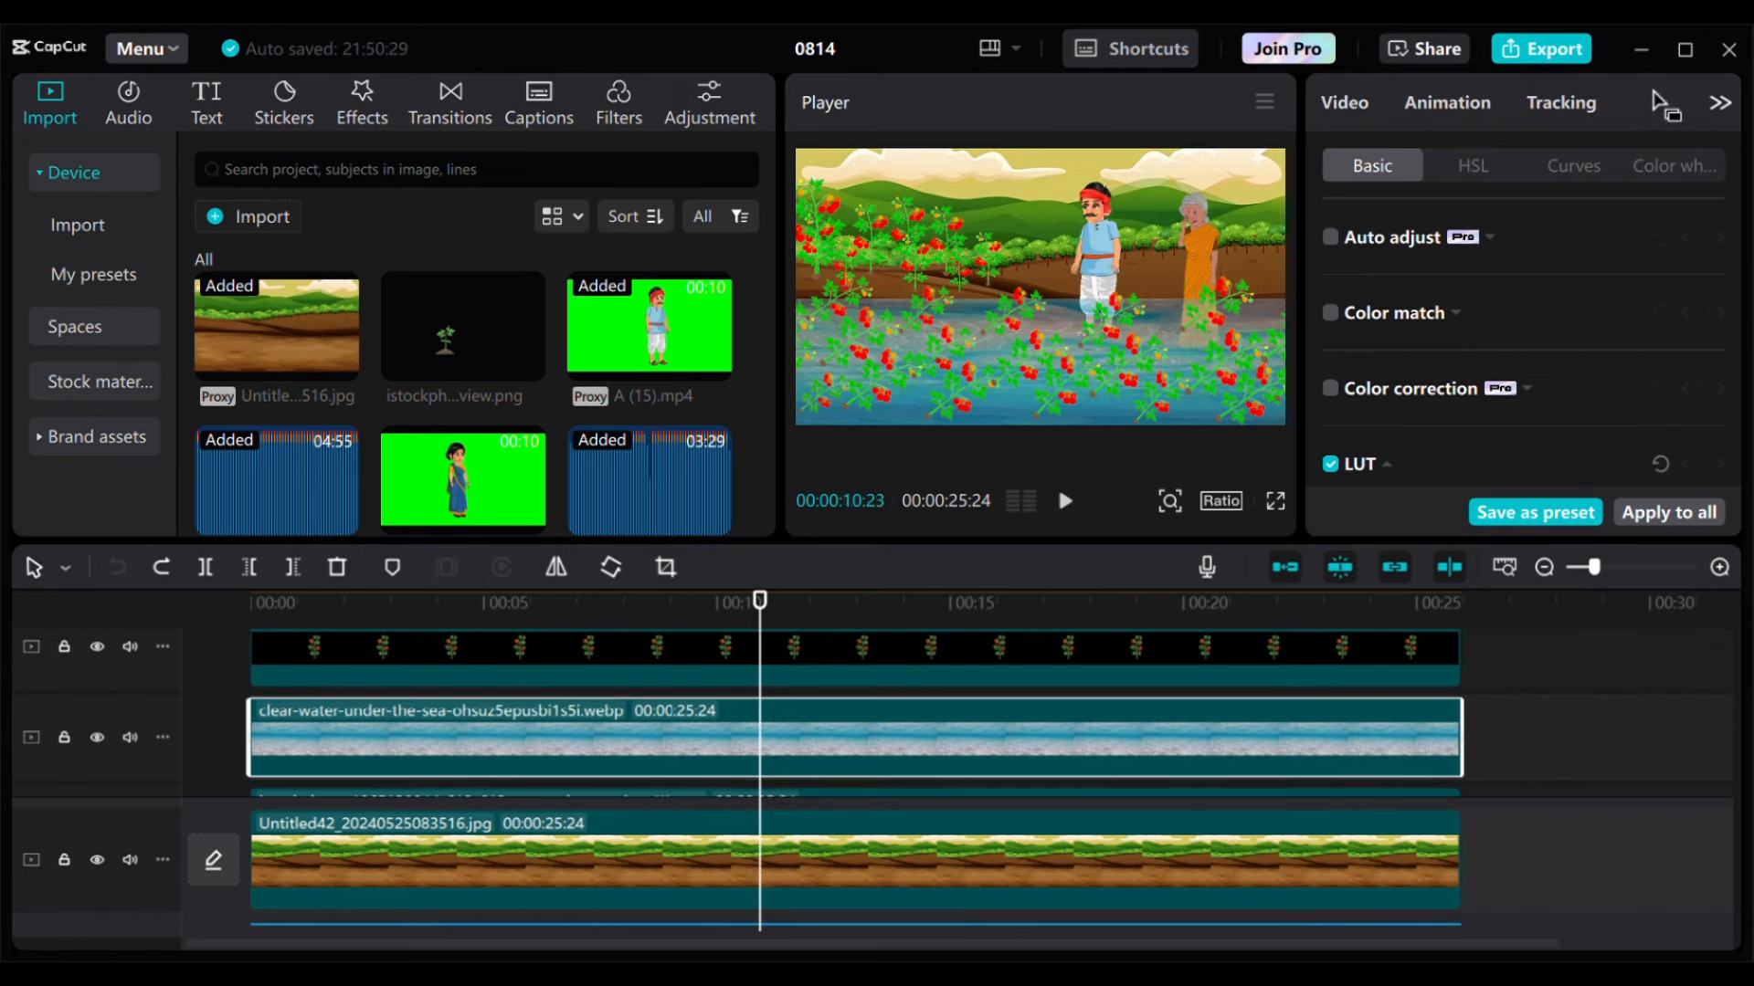
click(1339, 104)
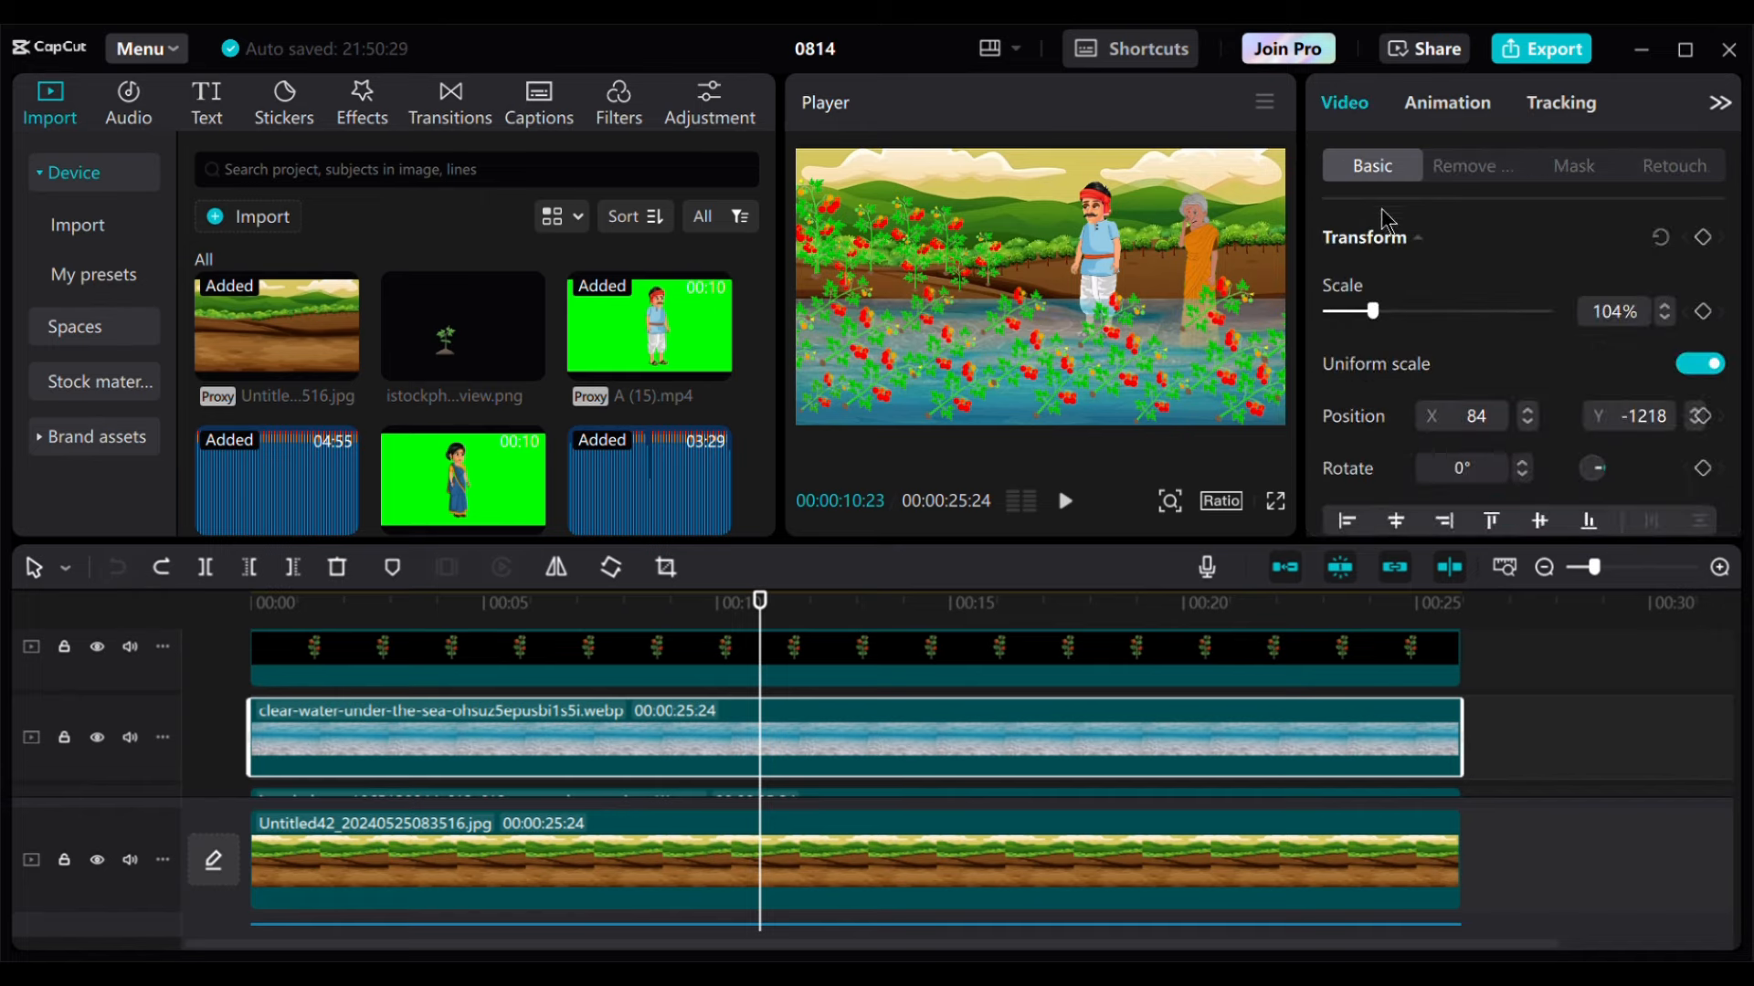
click(1585, 176)
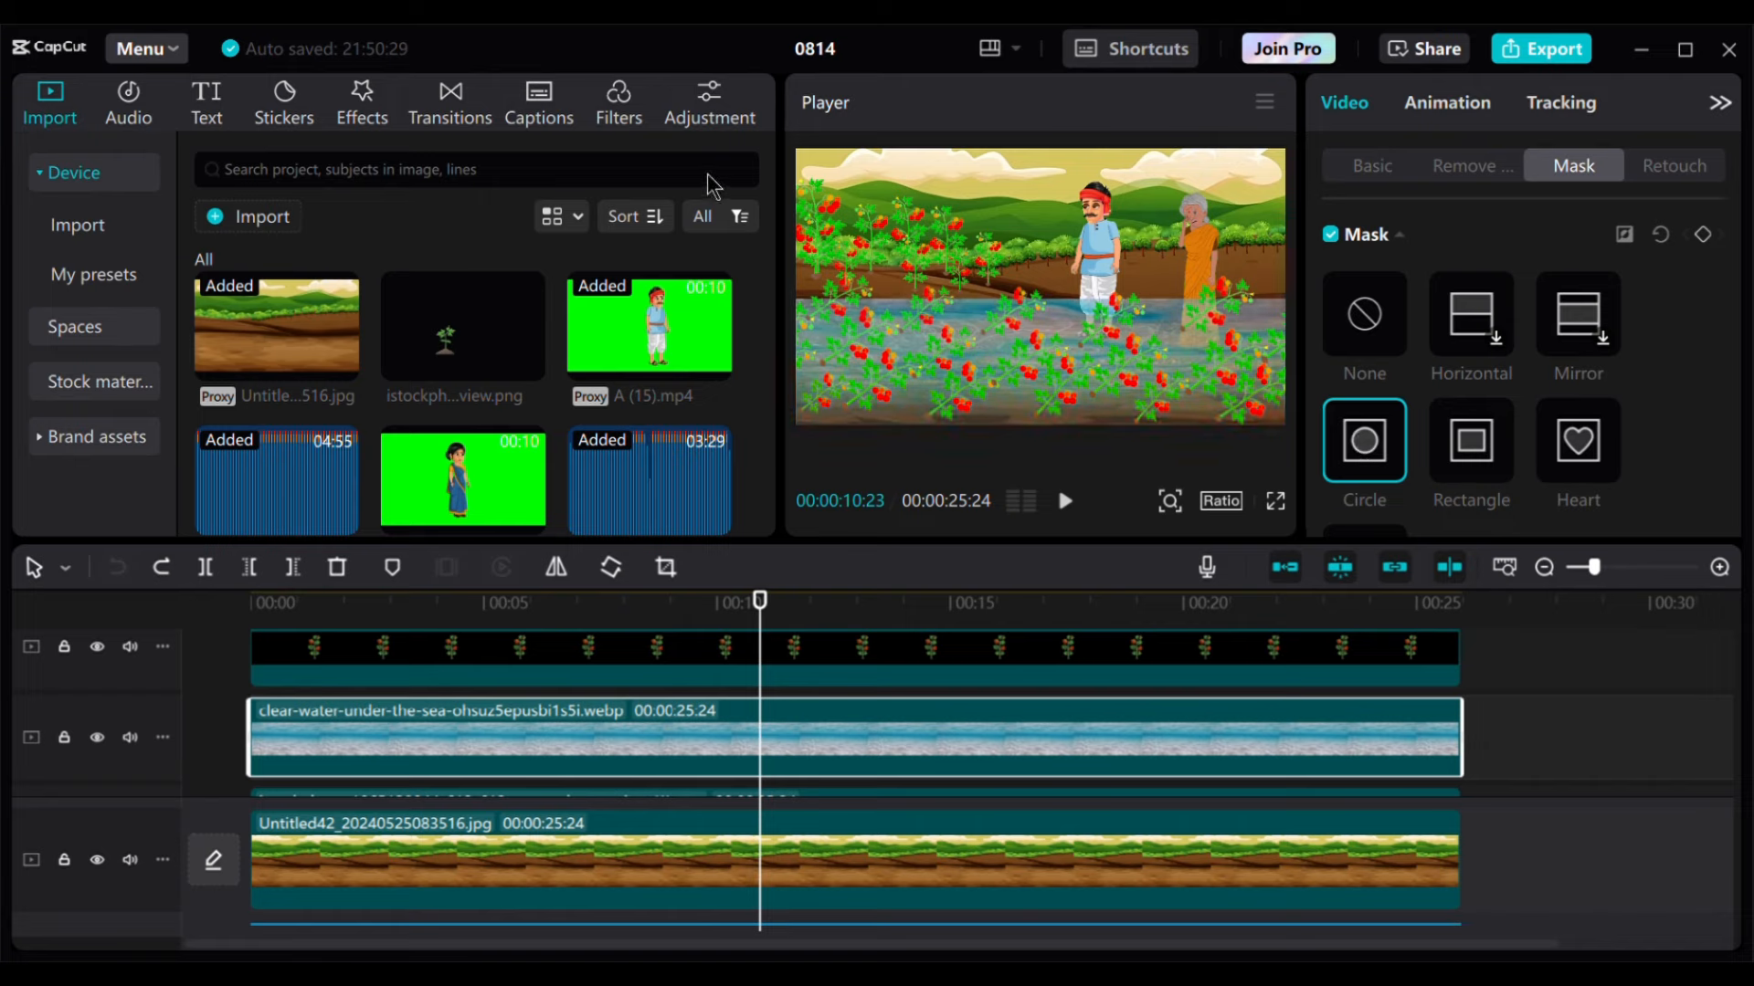
drag(919, 233, 978, 257)
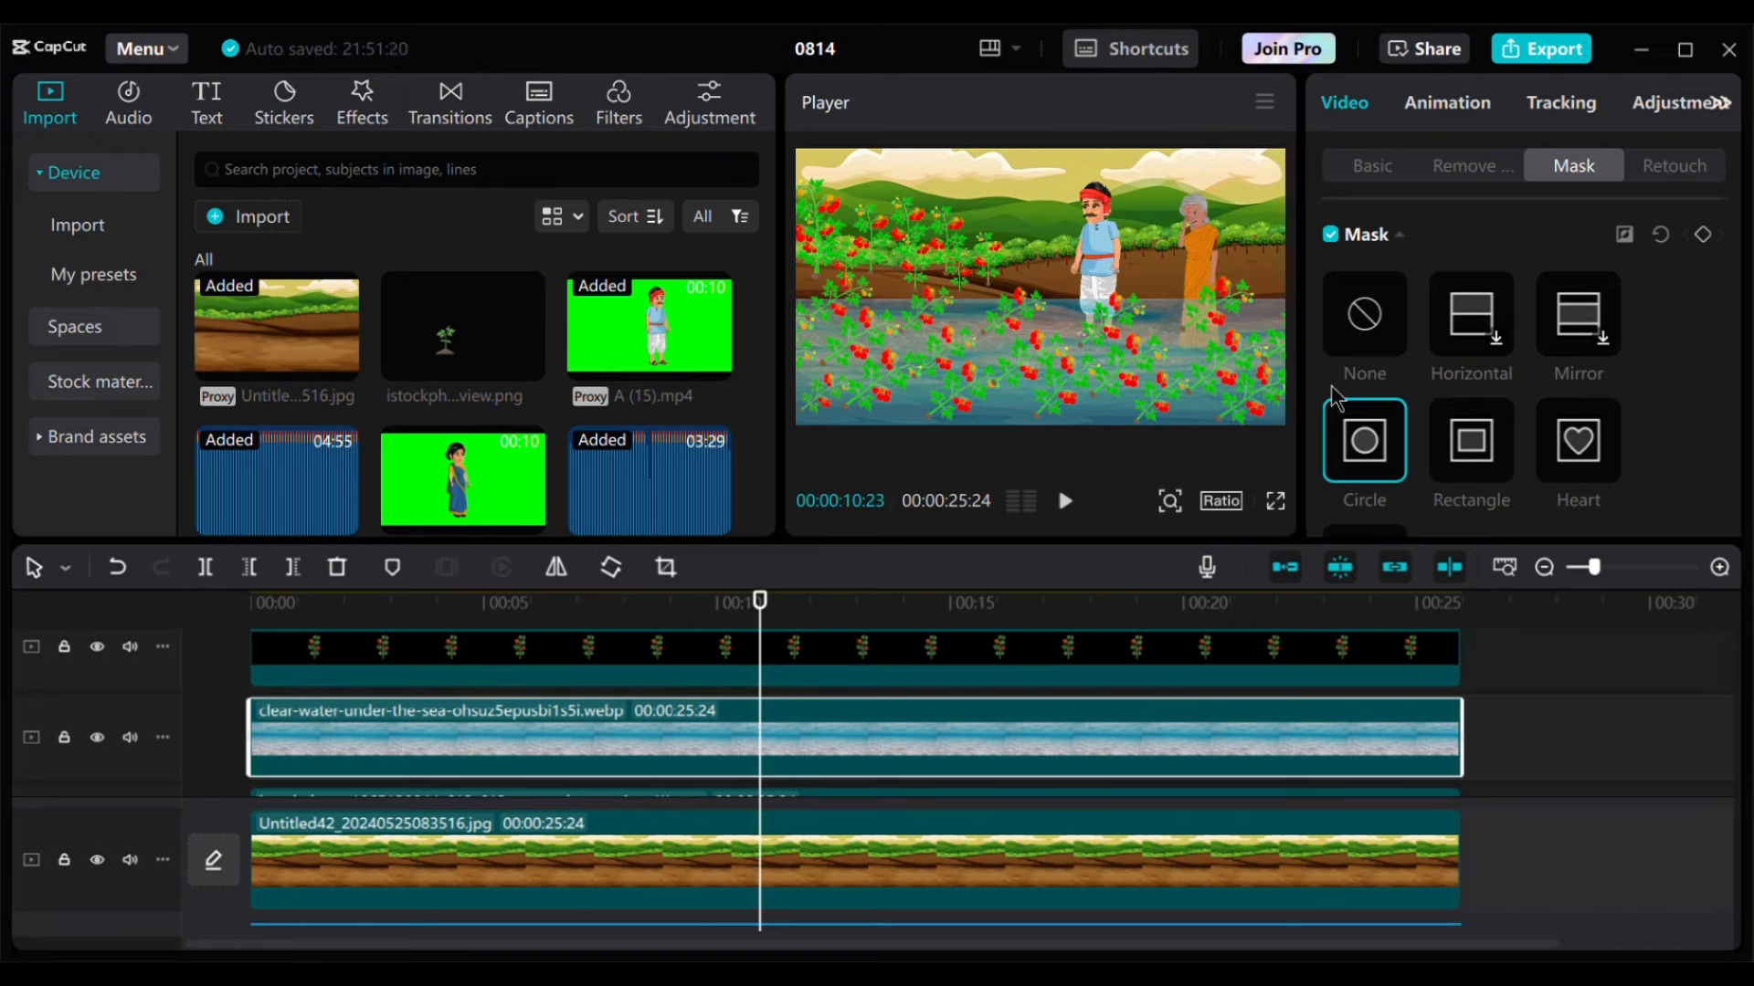
Step: Try the water mask with Feather at 0 and restore the Feather to 100
scroll(1426, 402, down, 3)
scroll(1427, 402, down, 3)
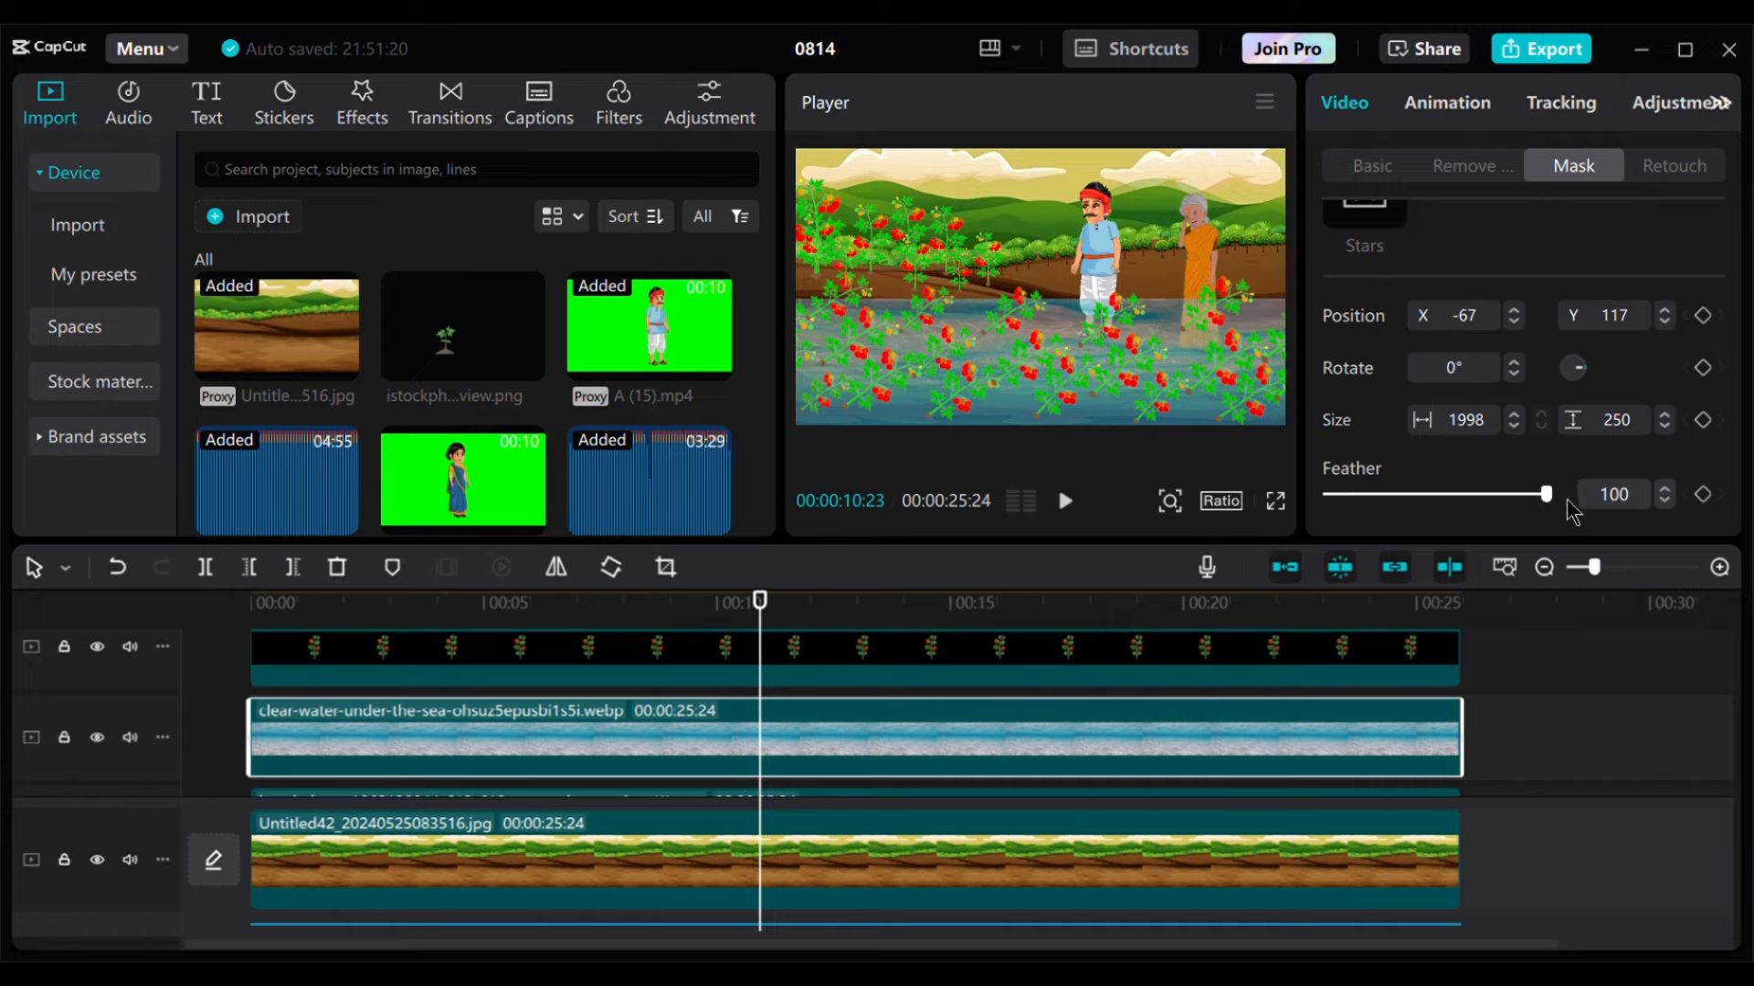
scroll(1469, 503, up, 1)
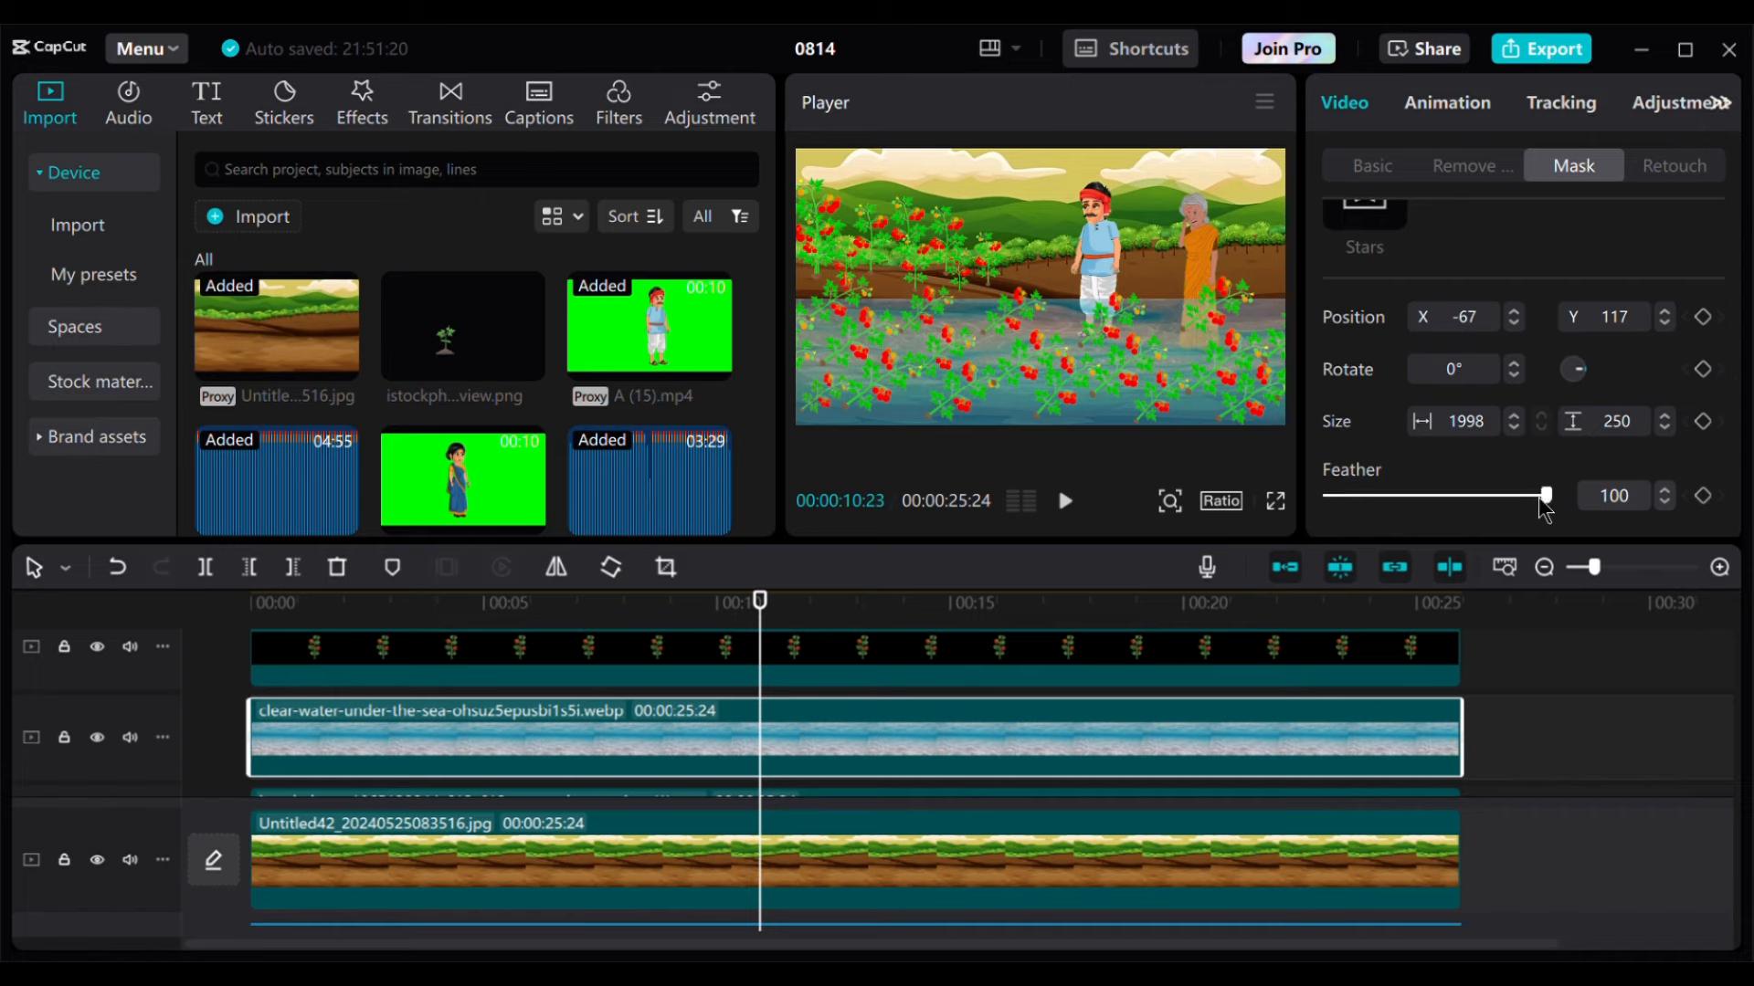
drag(1543, 495, 1317, 522)
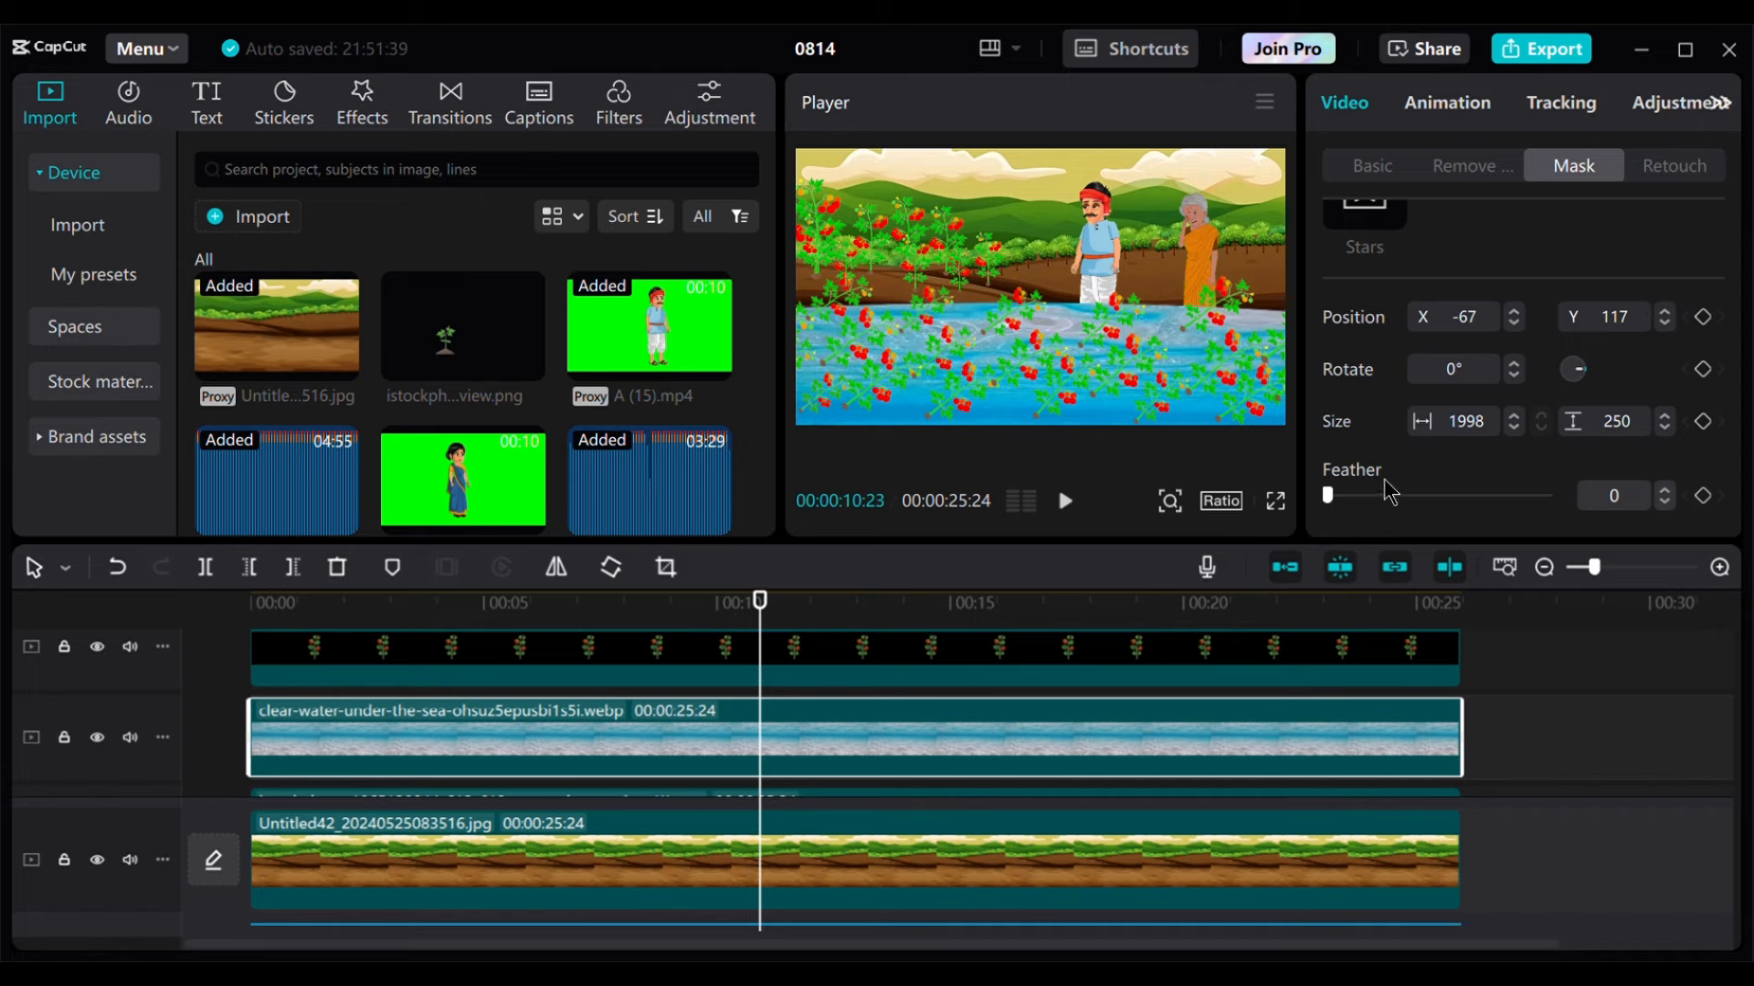
drag(1335, 497, 1549, 535)
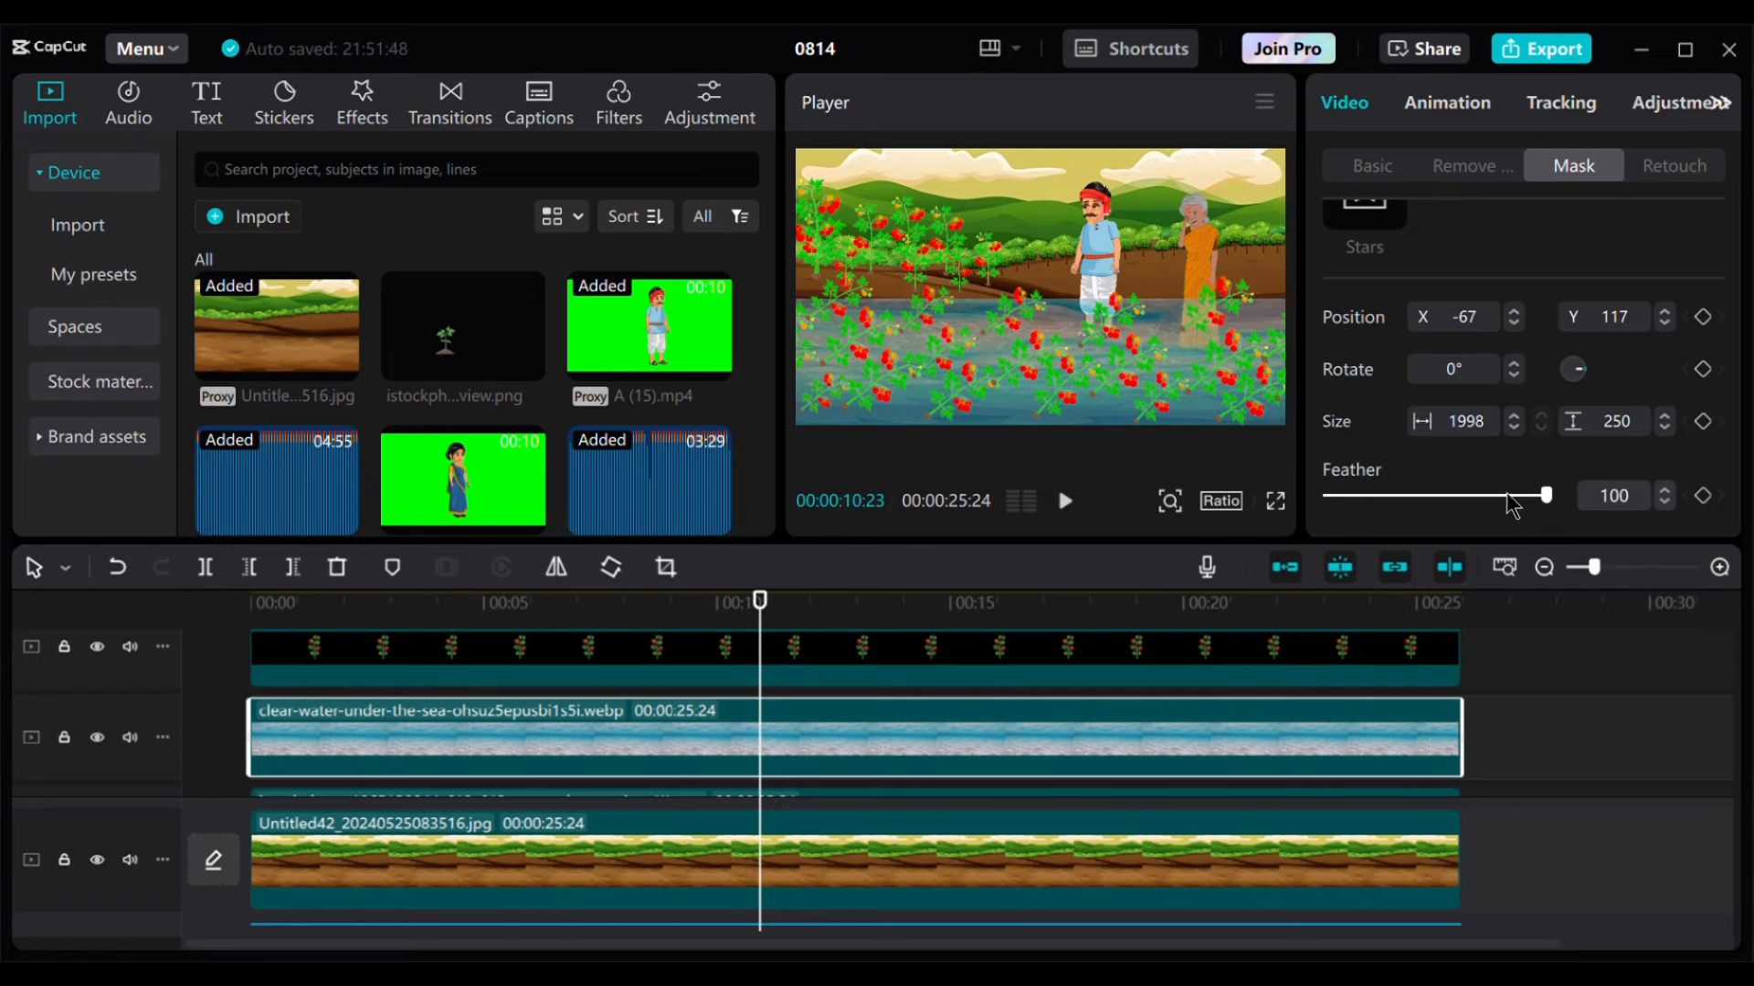
Step: Examine the stacked istockphoto plant layers on the timeline and how the plants and water blend in the preview
scroll(907, 775, up, 5)
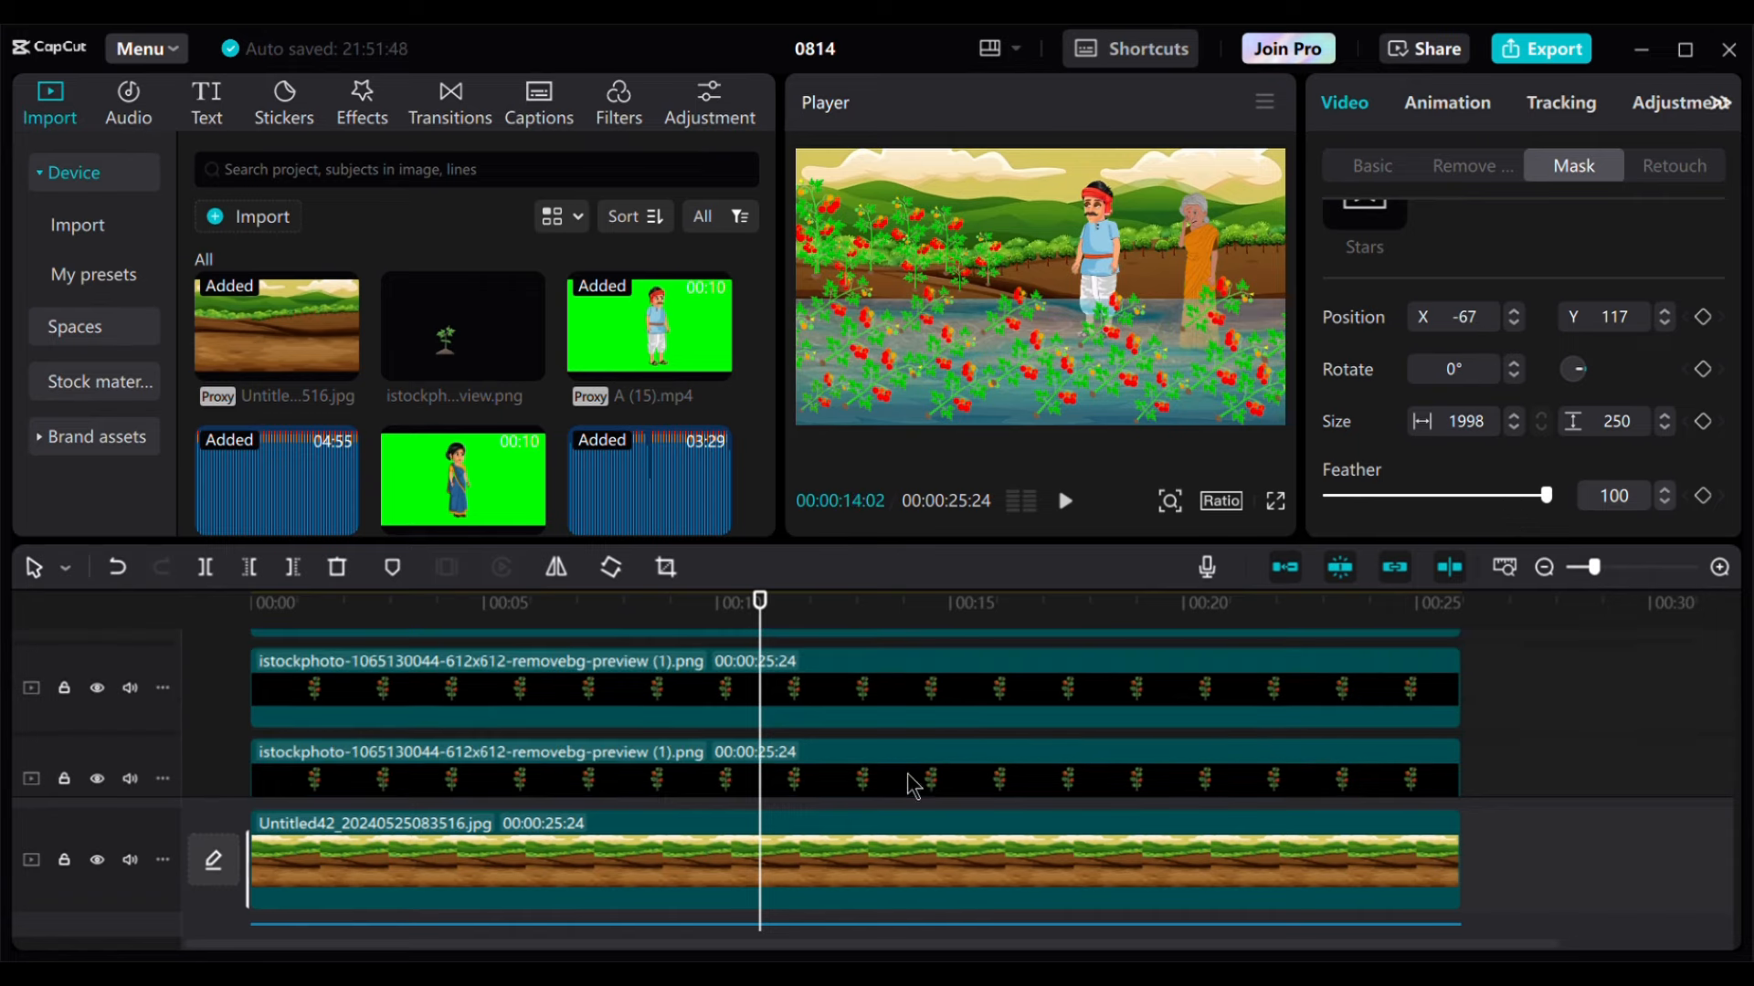
scroll(863, 694, up, 5)
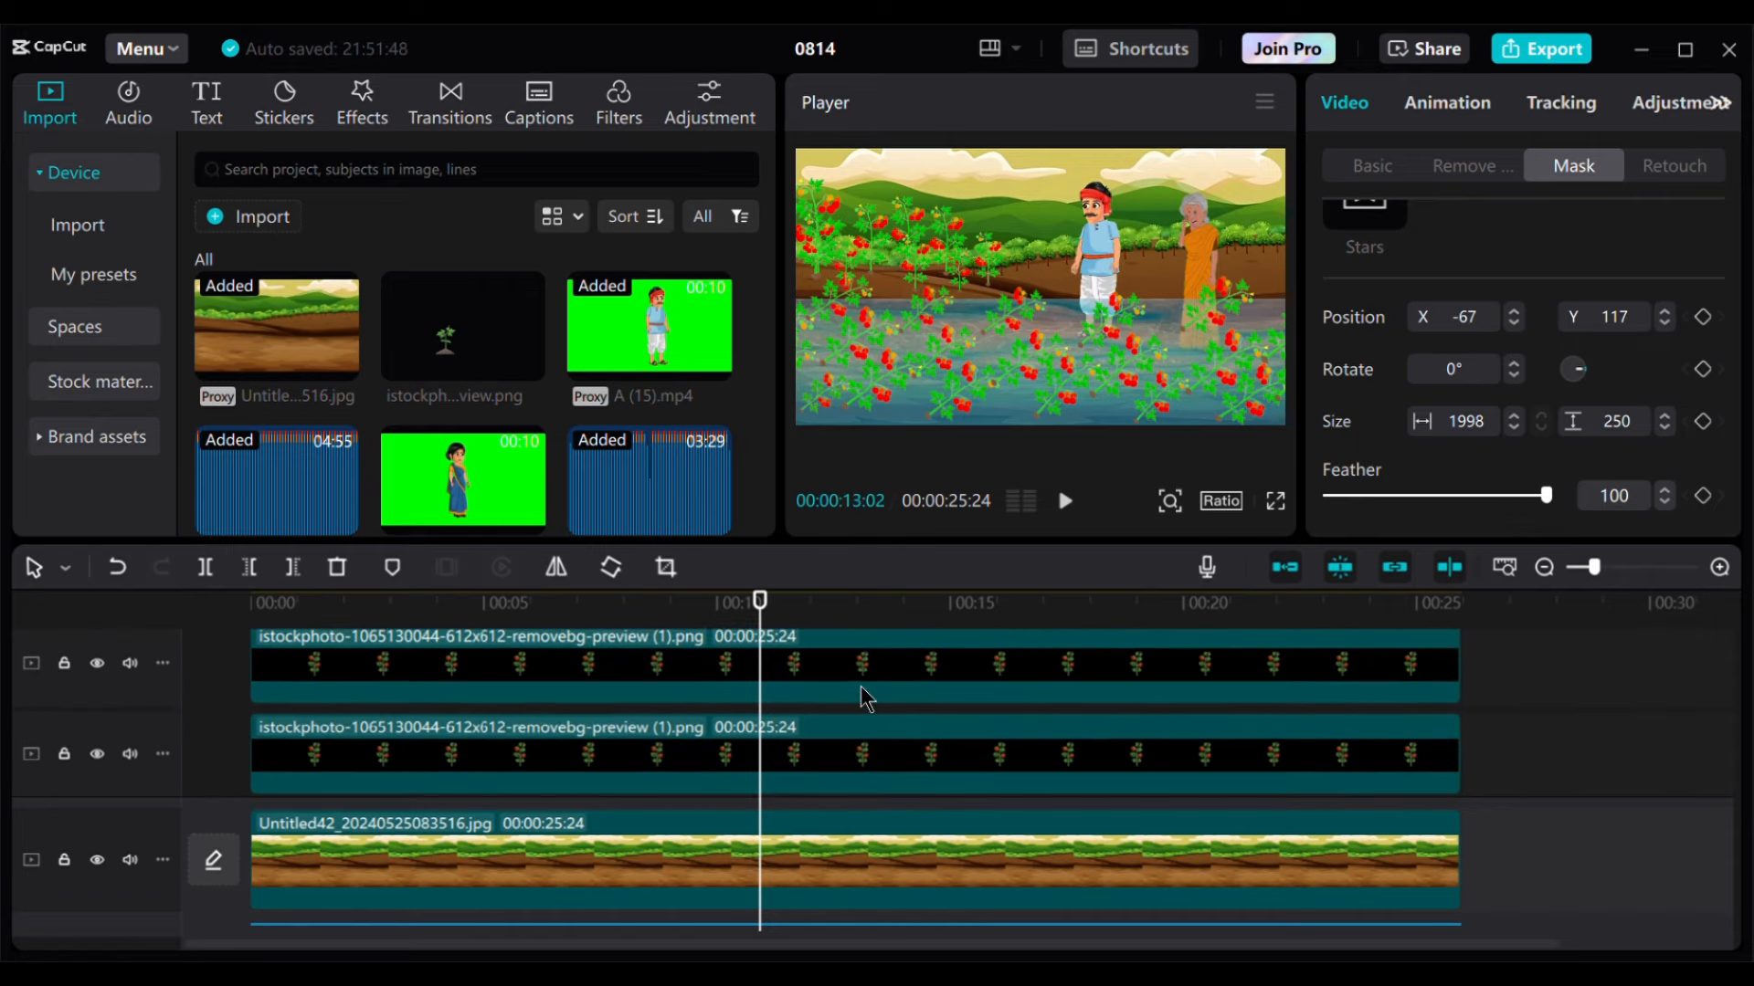
scroll(859, 674, down, 5)
scroll(835, 751, down, 5)
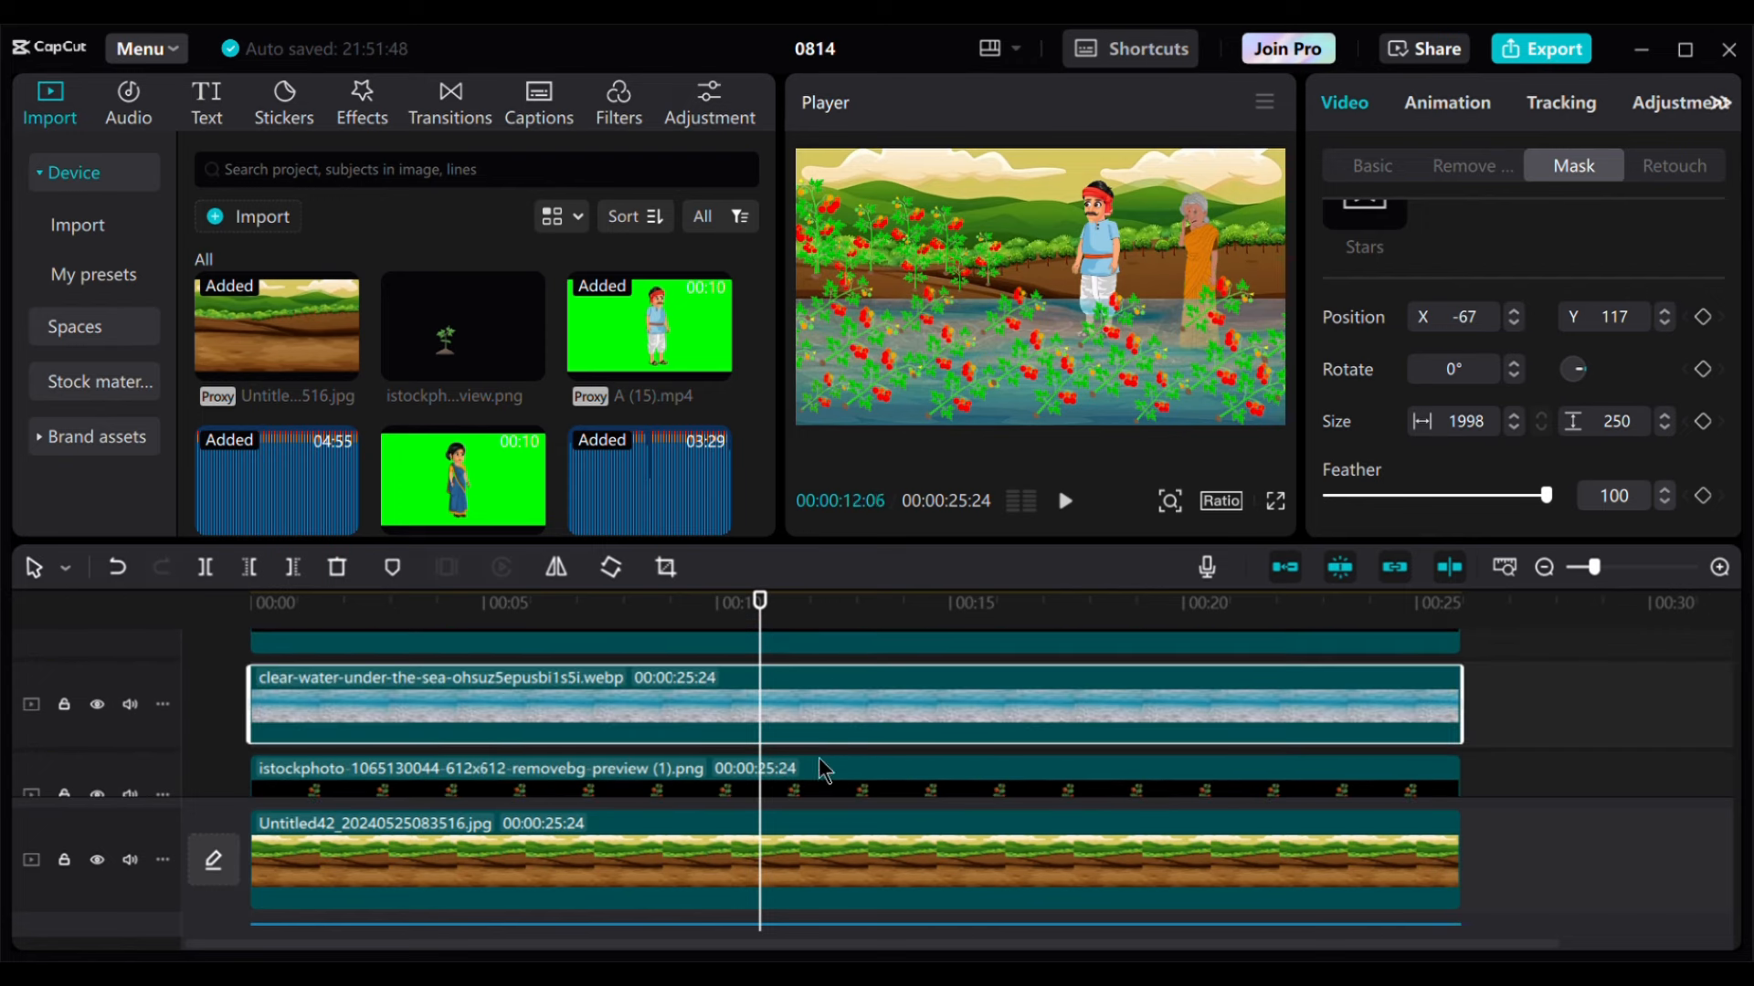
scroll(822, 758, up, 3)
click(819, 680)
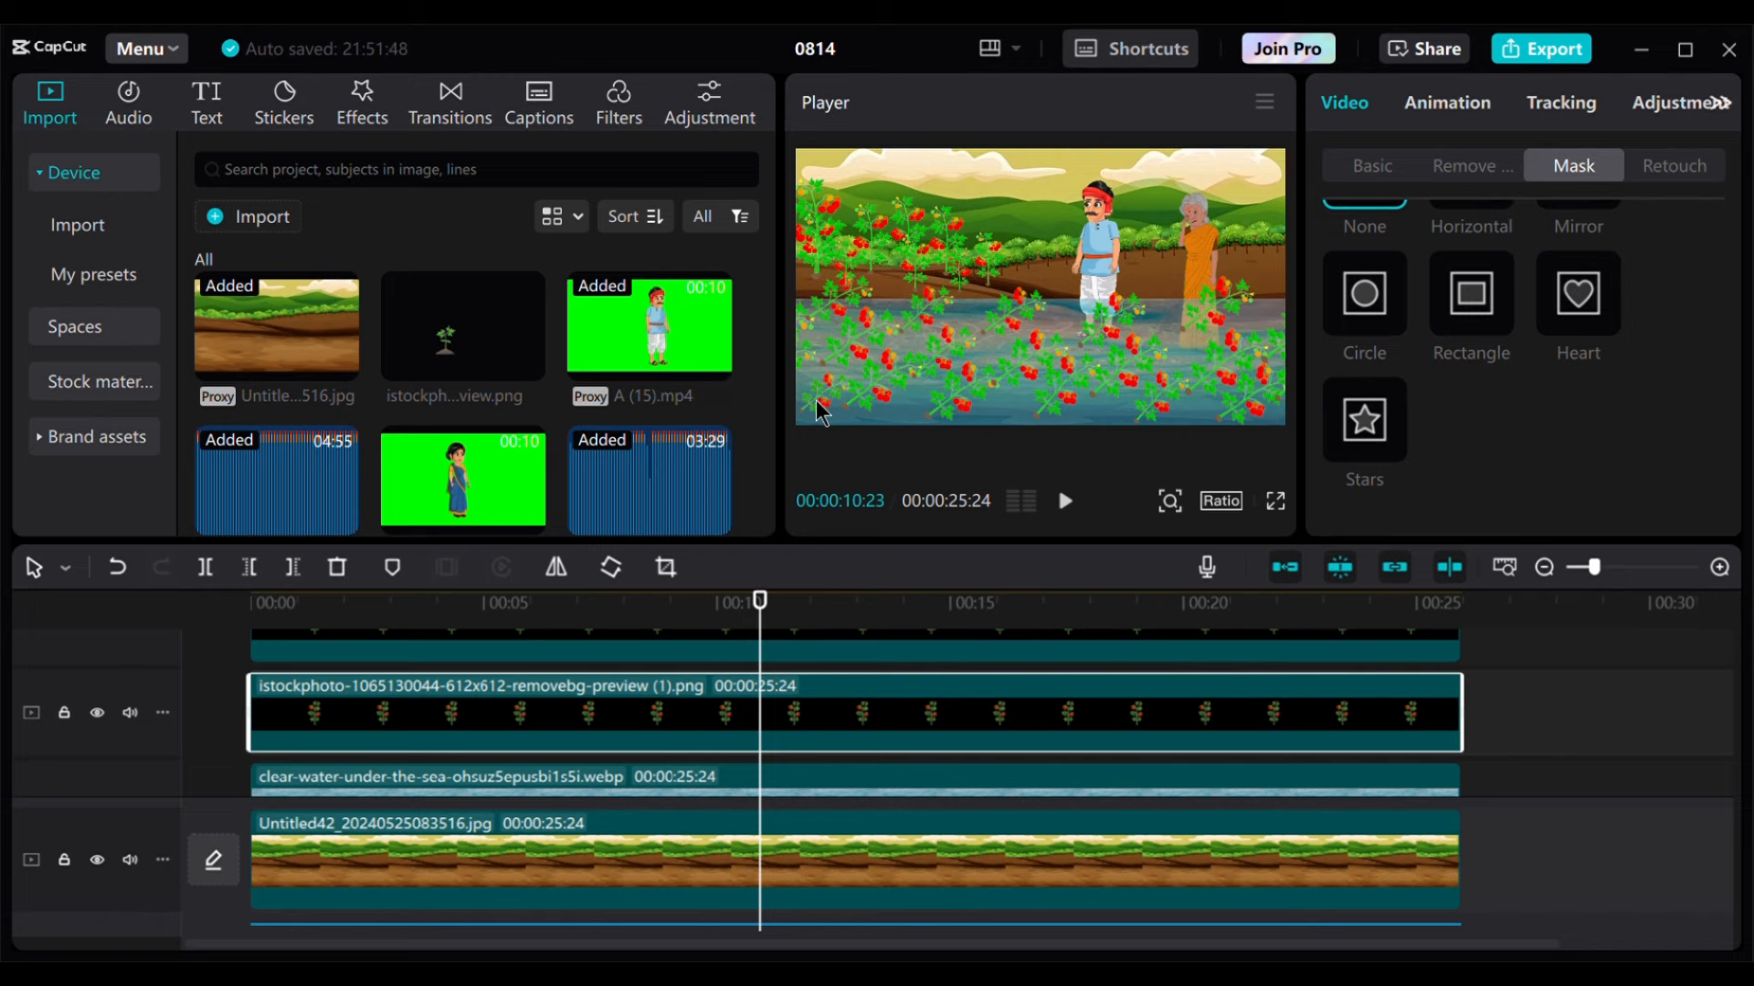
scroll(747, 728, down, 2)
scroll(757, 721, up, 1)
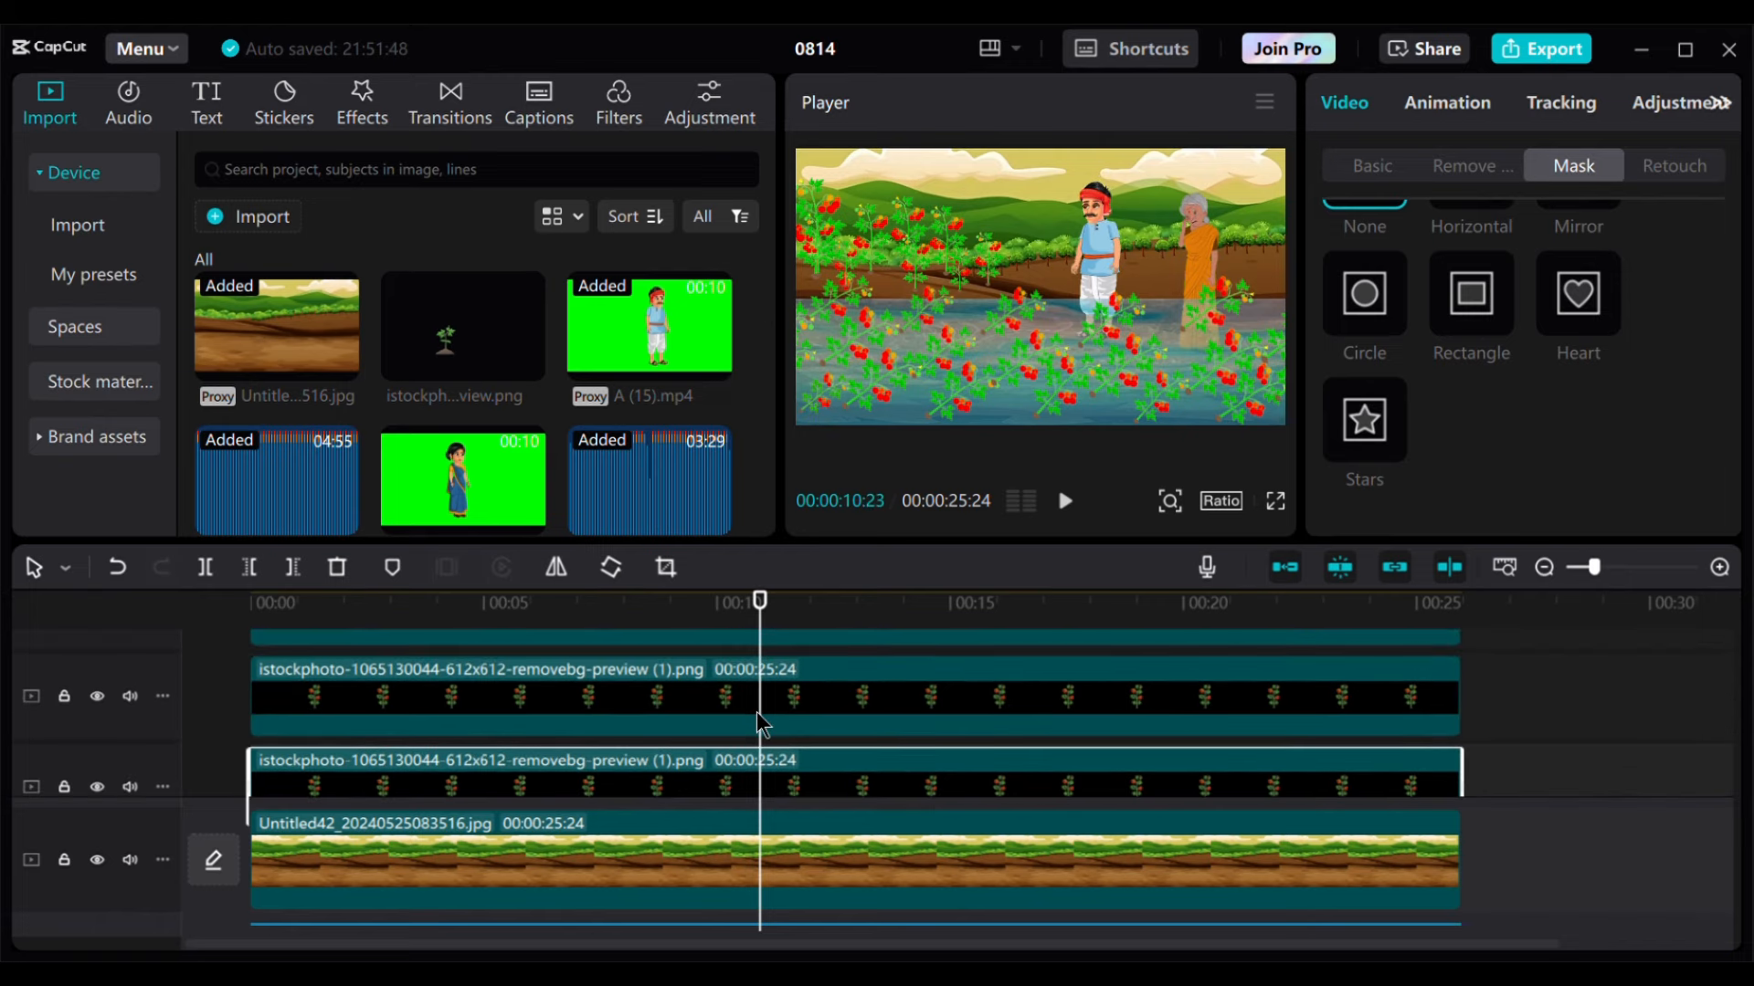
scroll(758, 721, up, 1)
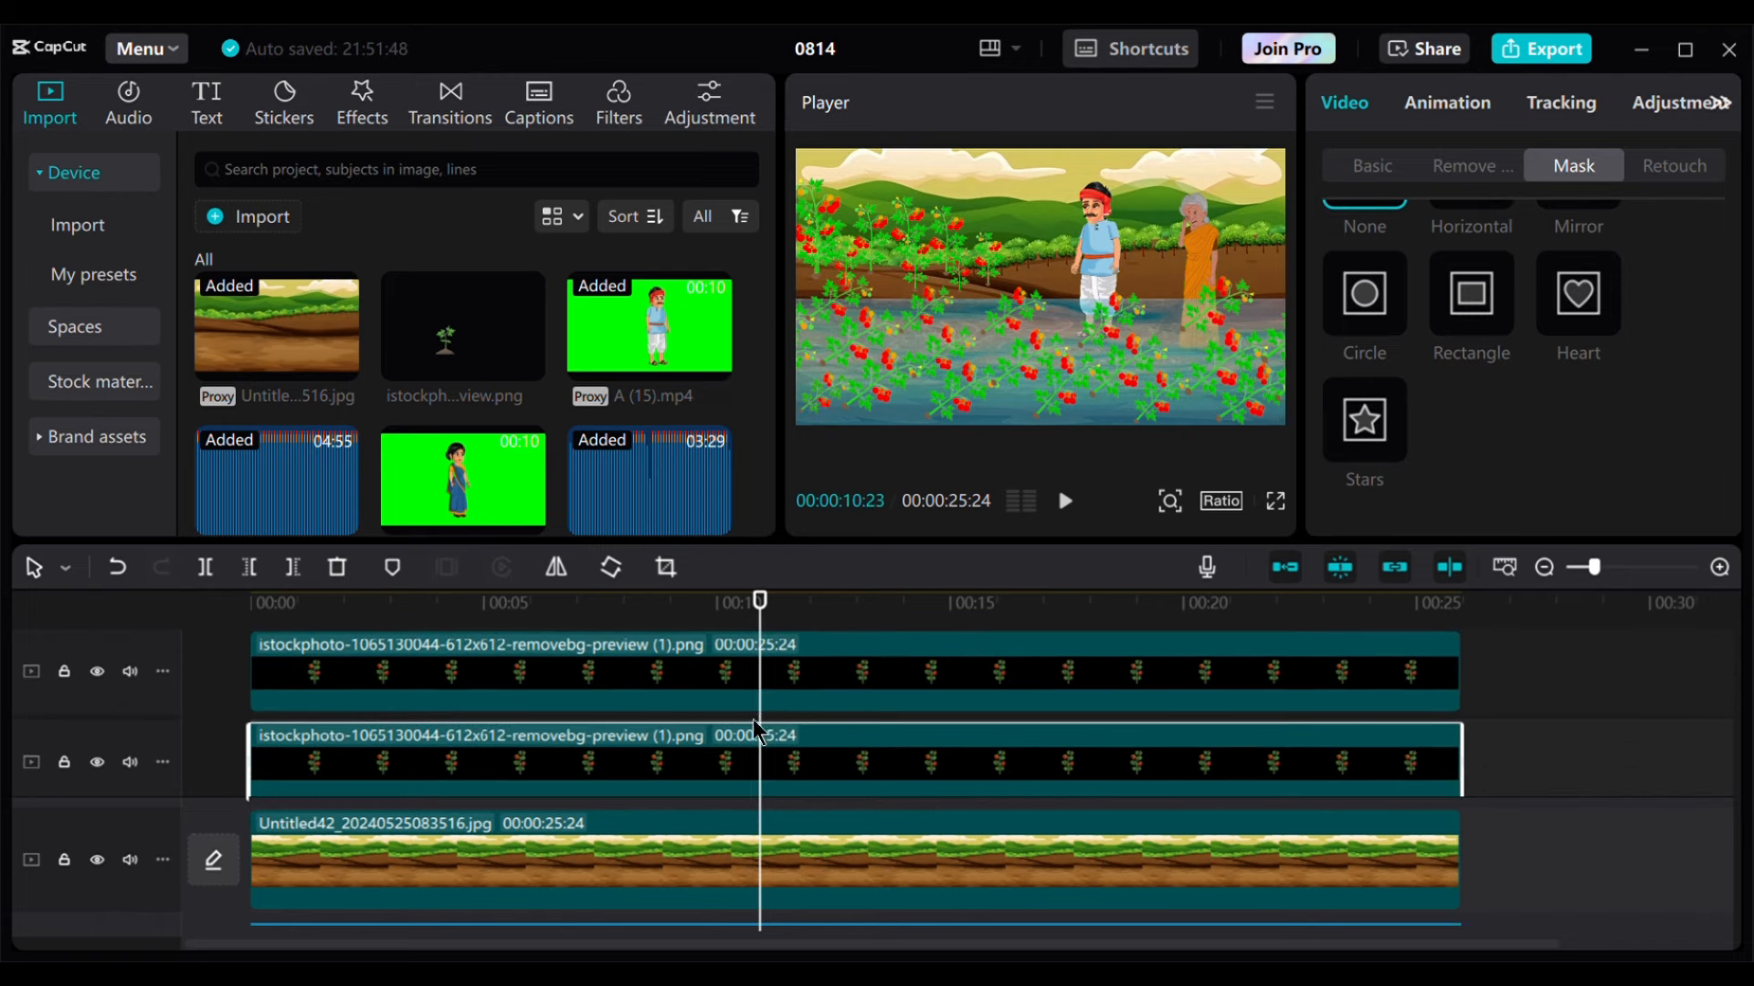
scroll(760, 714, down, 2)
scroll(762, 713, up, 3)
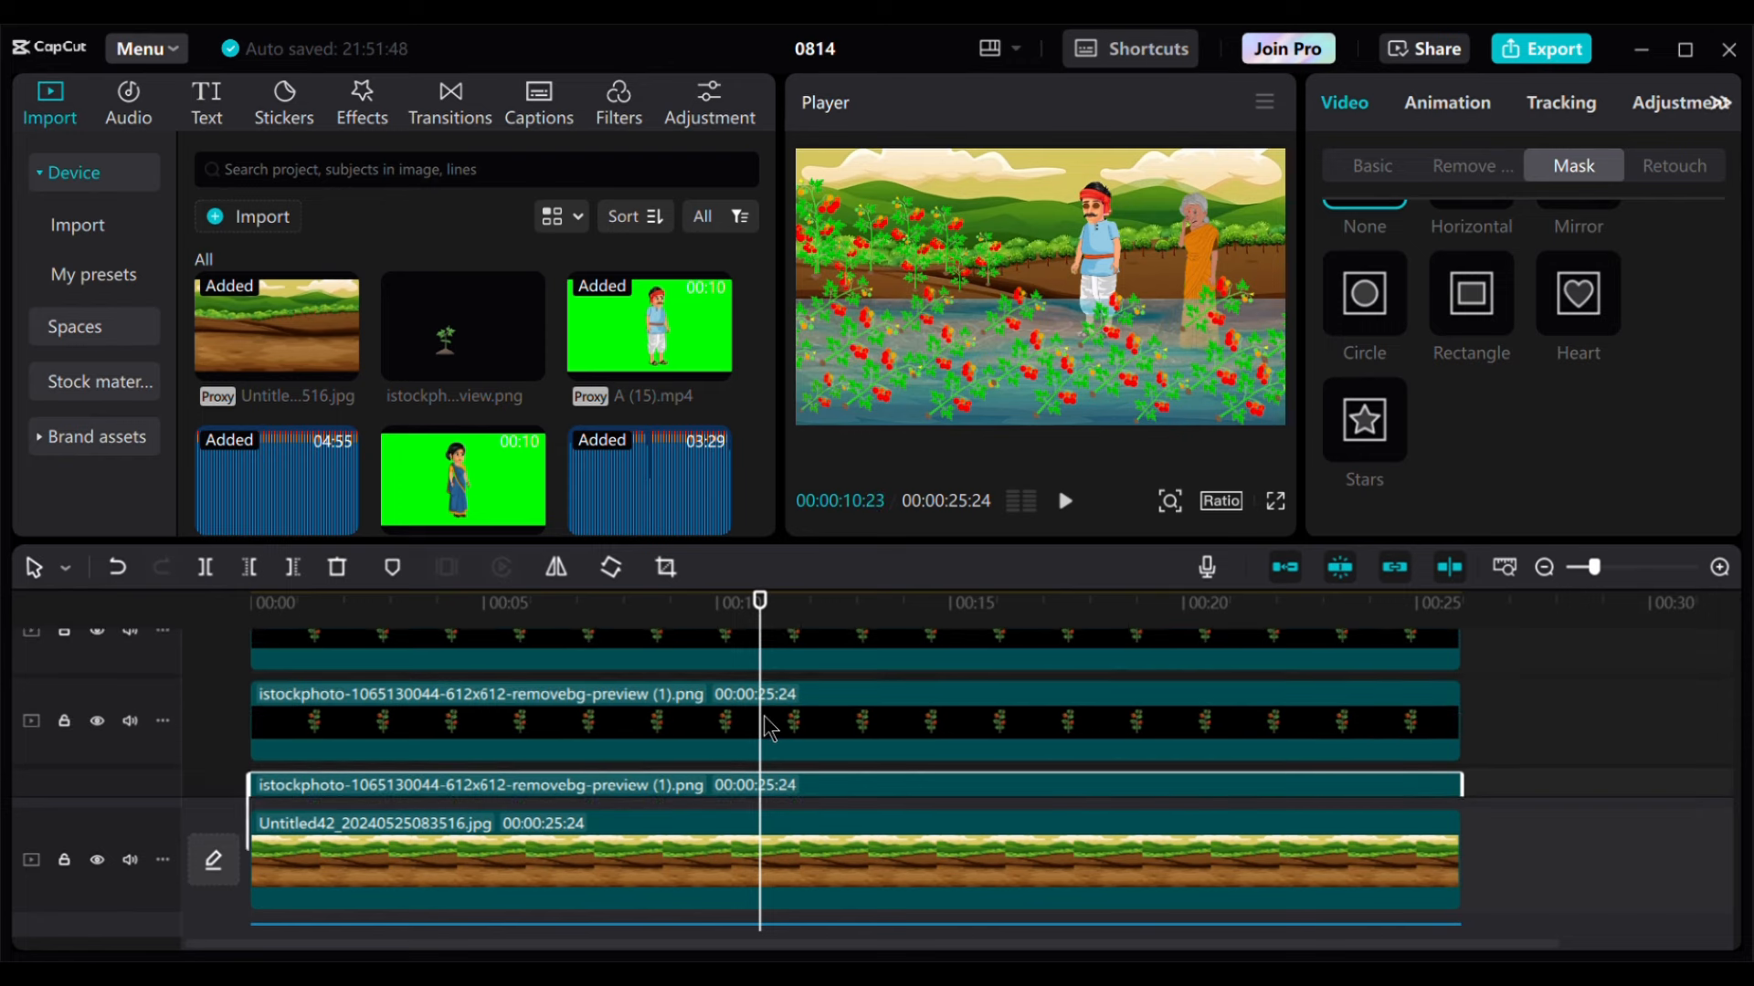
click(765, 717)
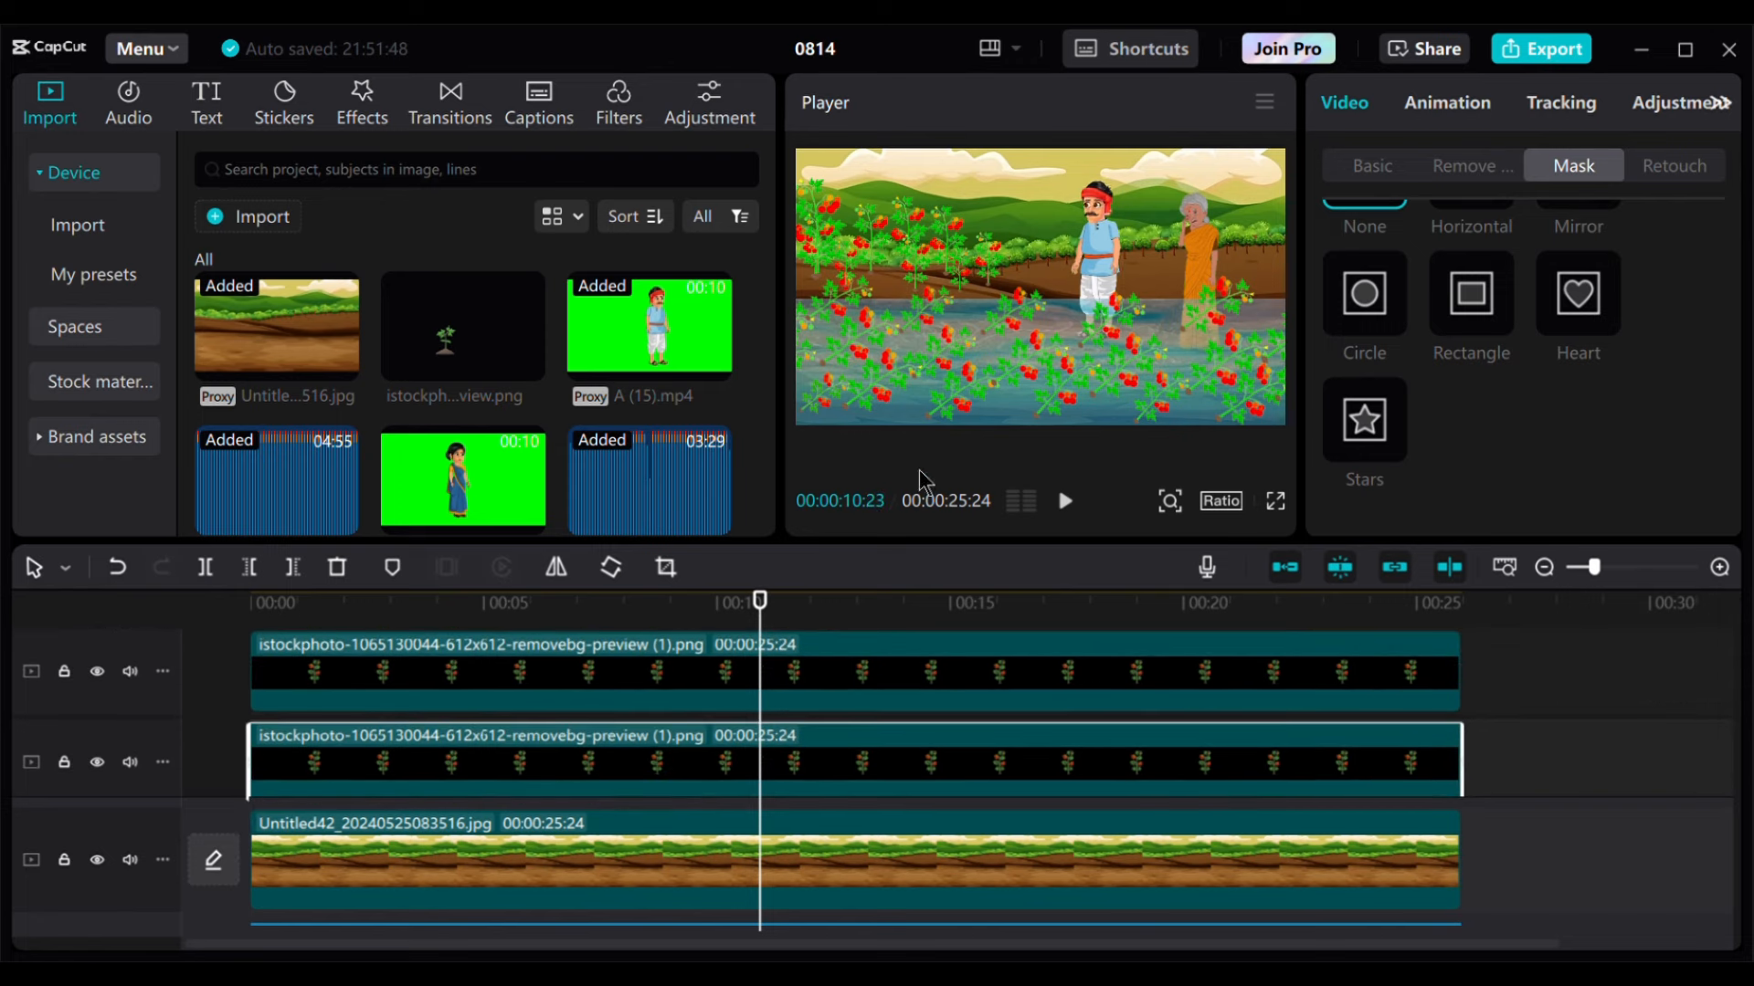
scroll(814, 716, up, 1)
scroll(815, 716, up, 1)
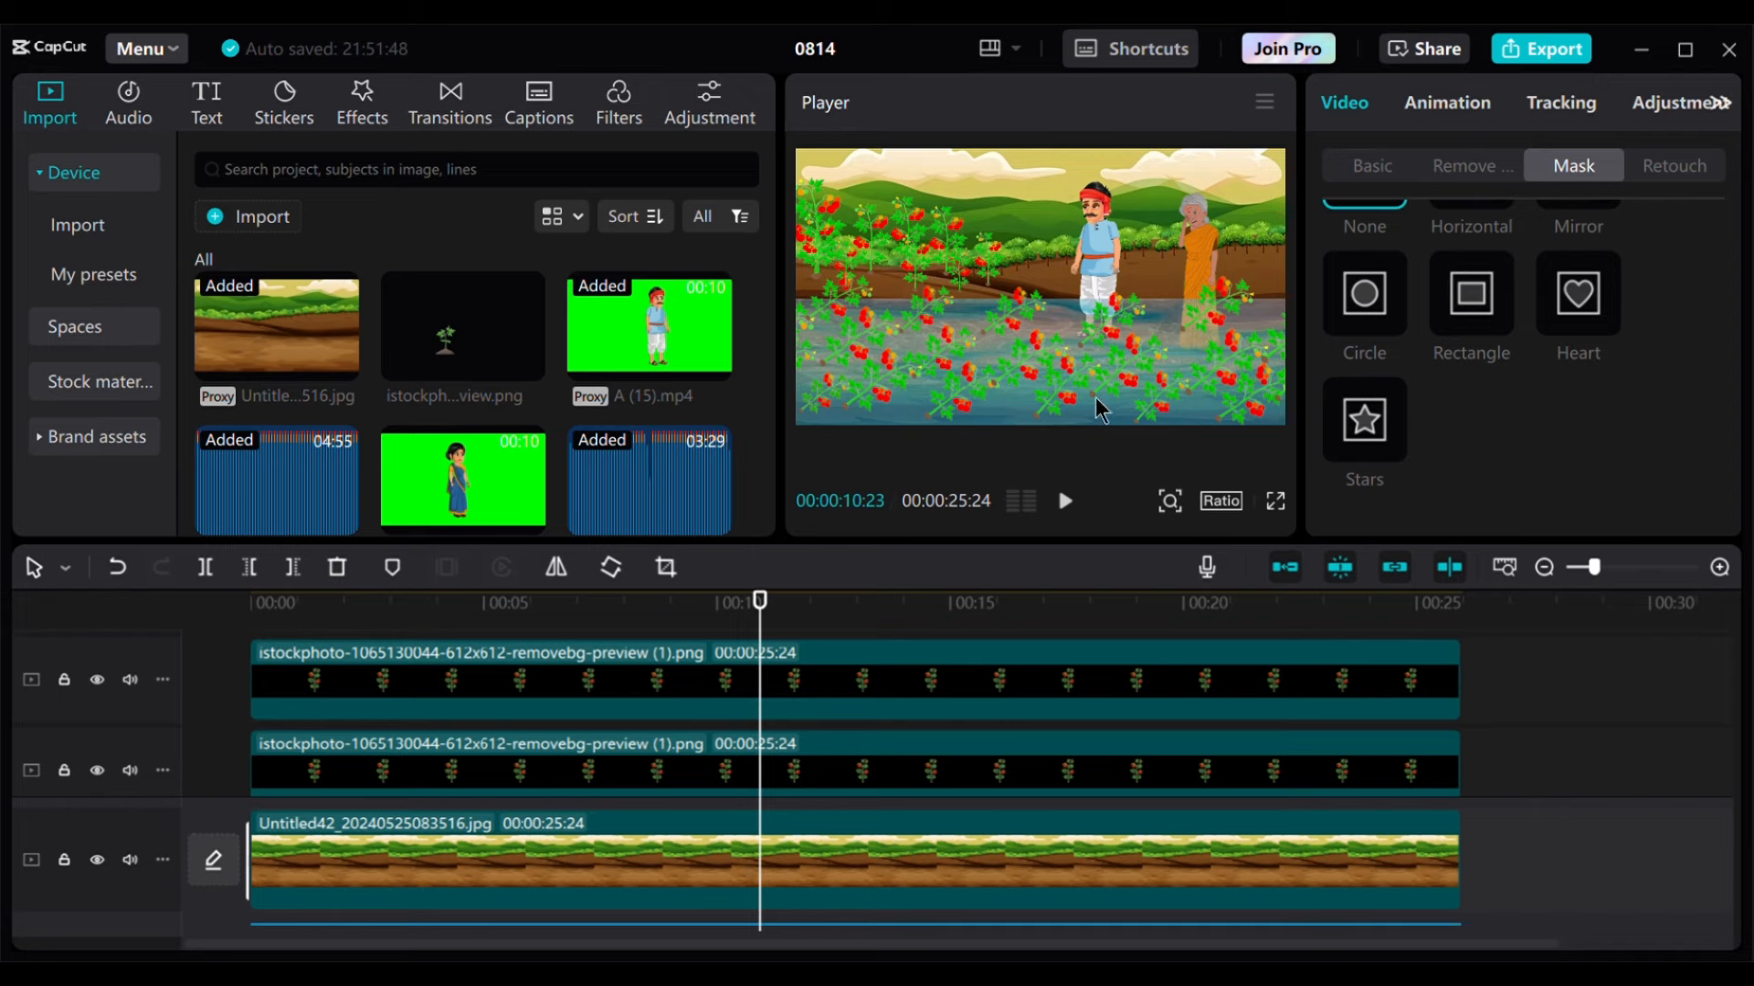
click(1167, 555)
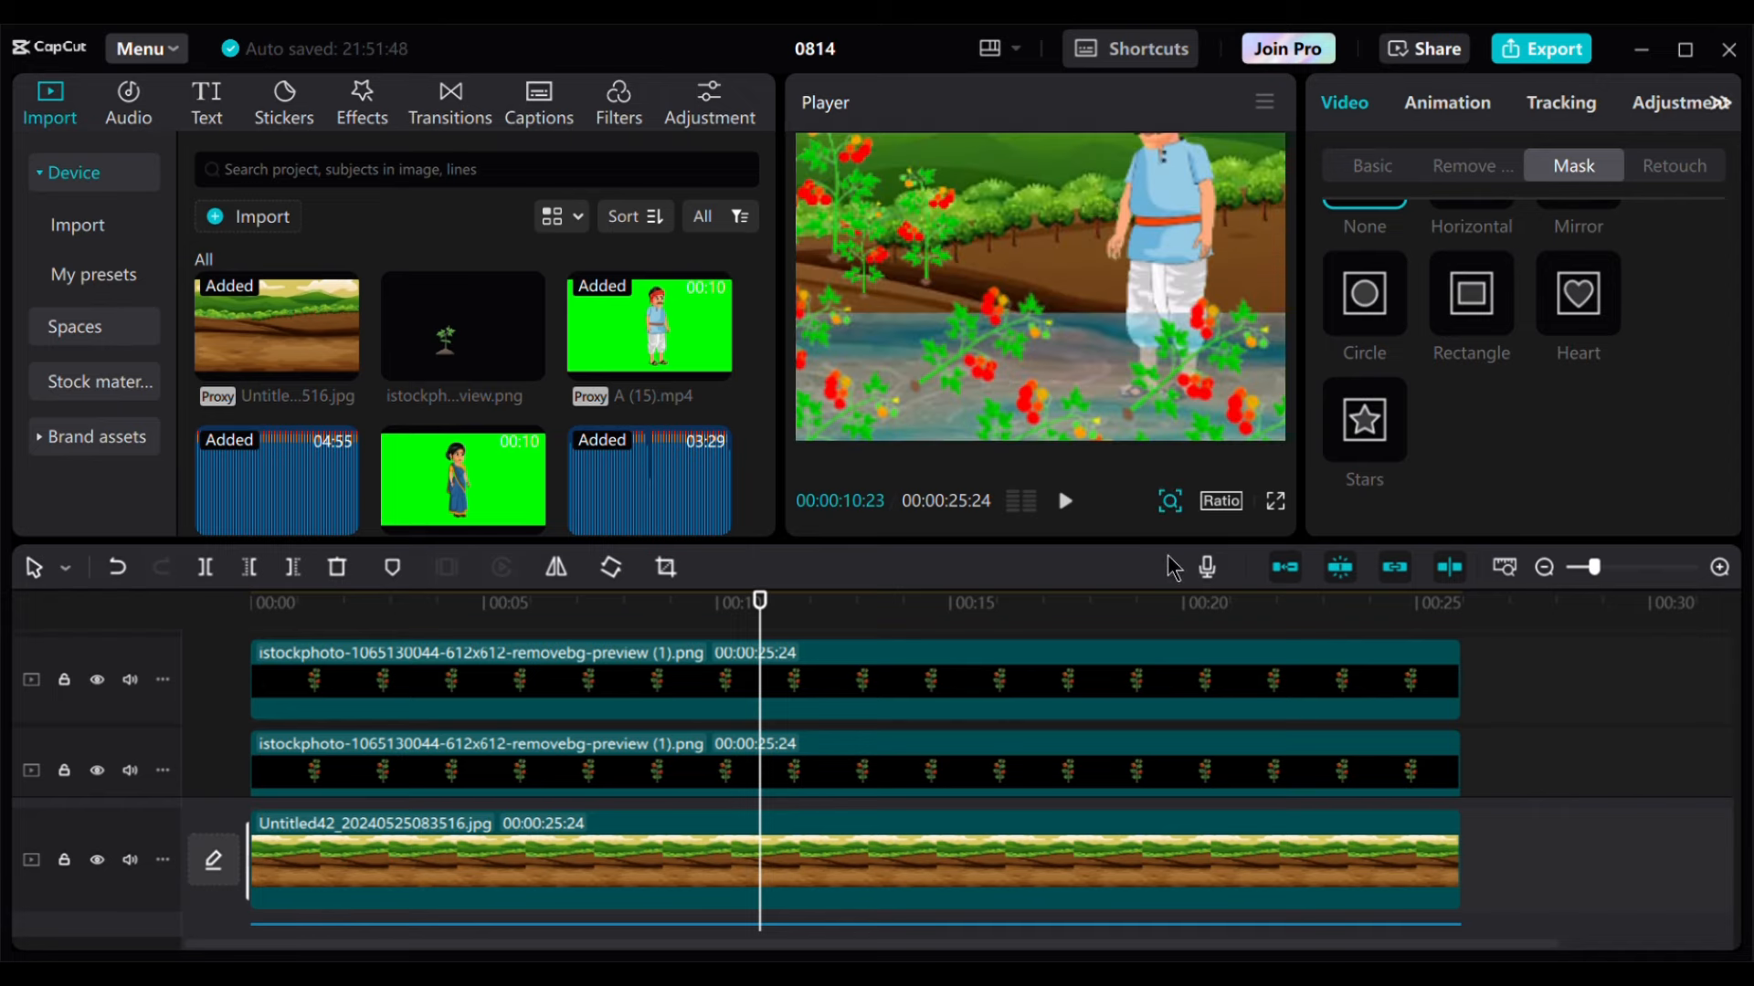
scroll(1087, 381, down, 1)
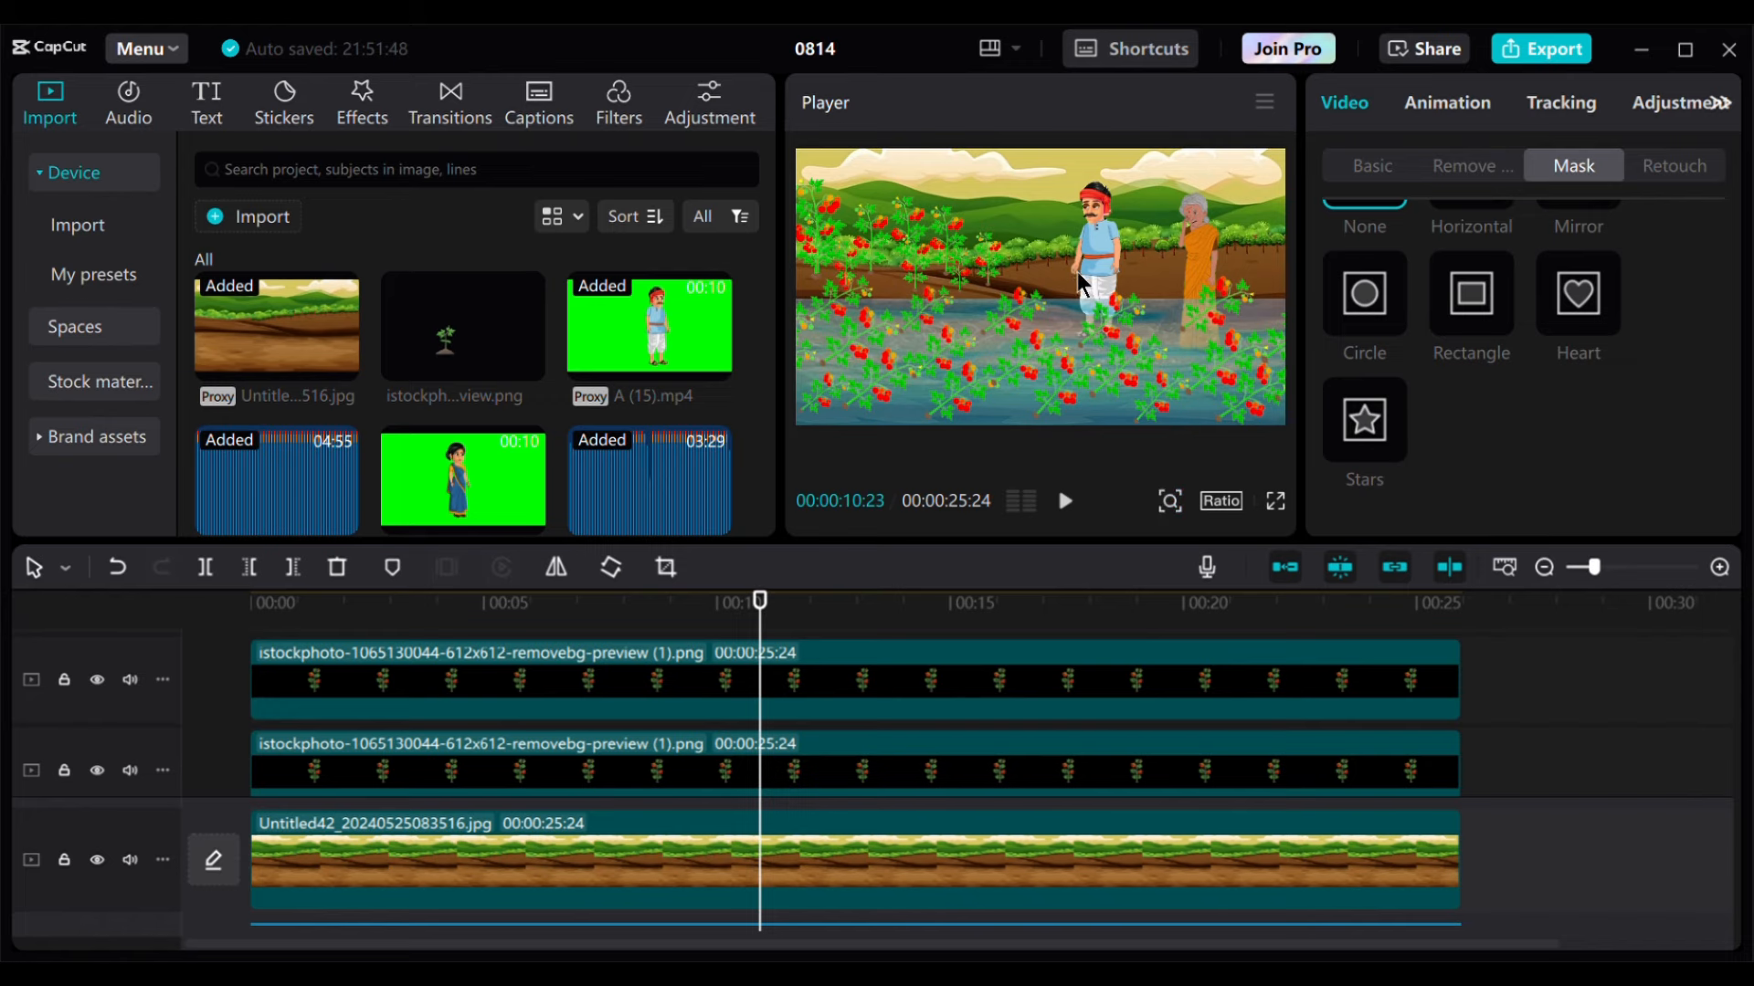
Step: Select the middle A (15).mp4 clip and move the man to the left edge of the scene
scroll(767, 711, down, 2)
scroll(767, 711, down, 3)
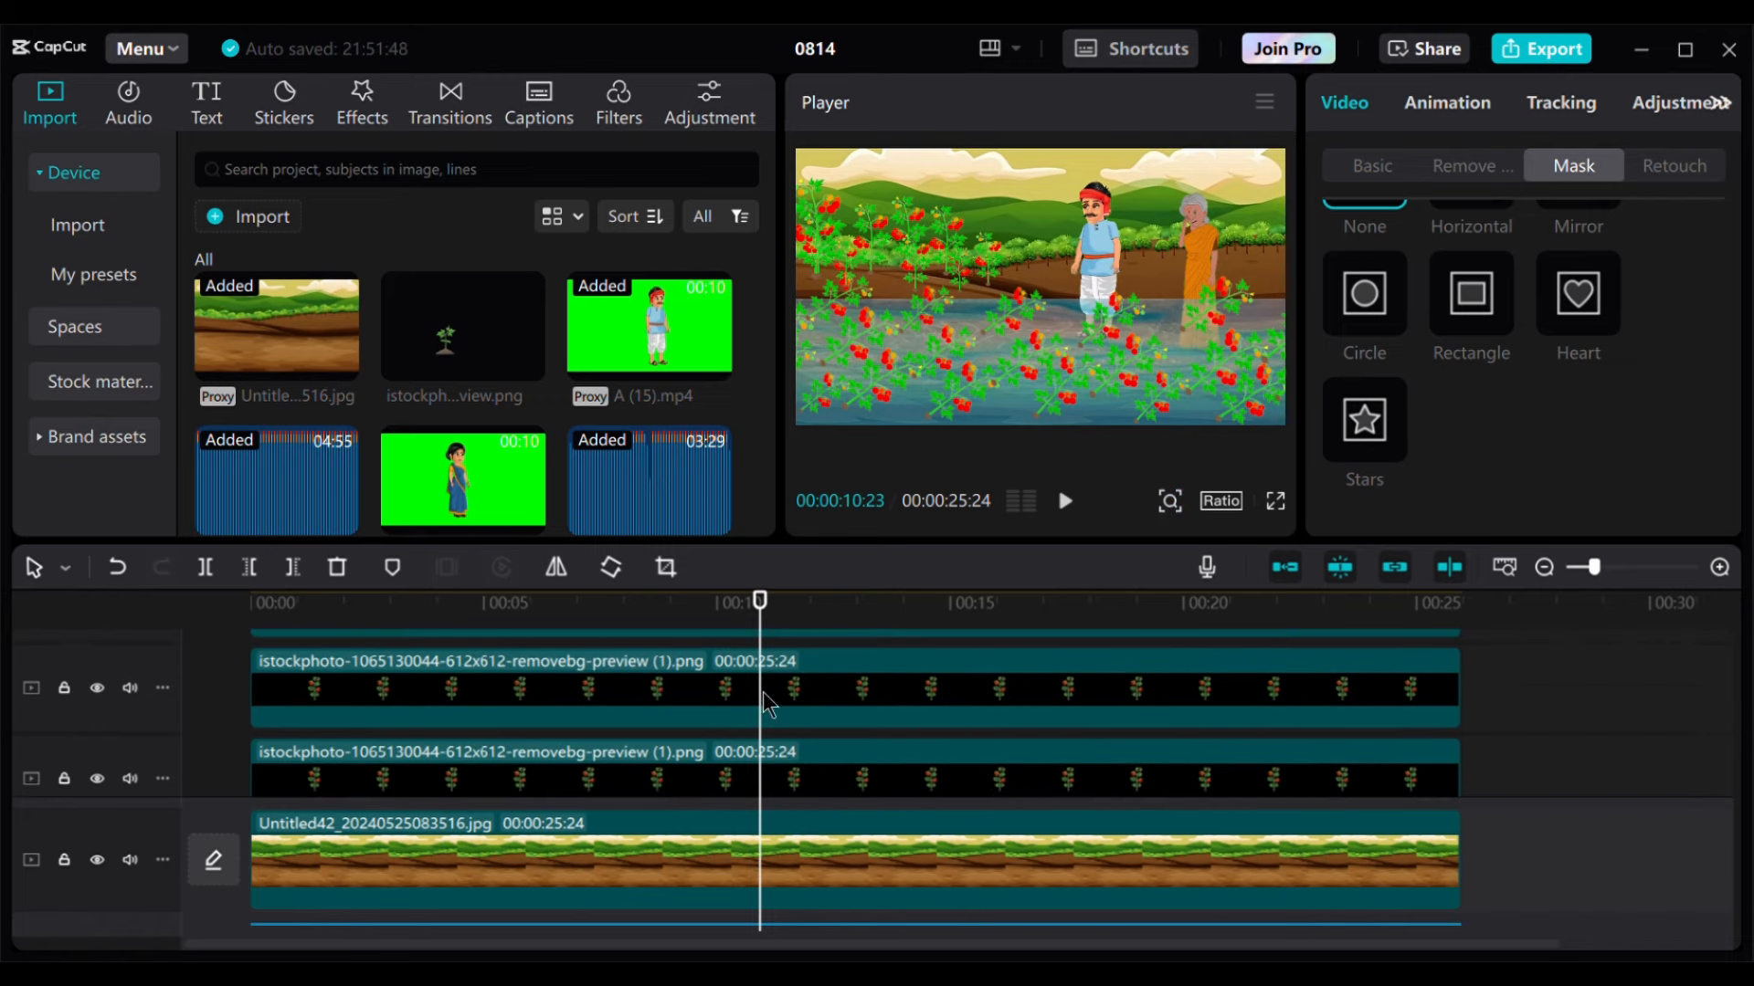
scroll(774, 708, down, 2)
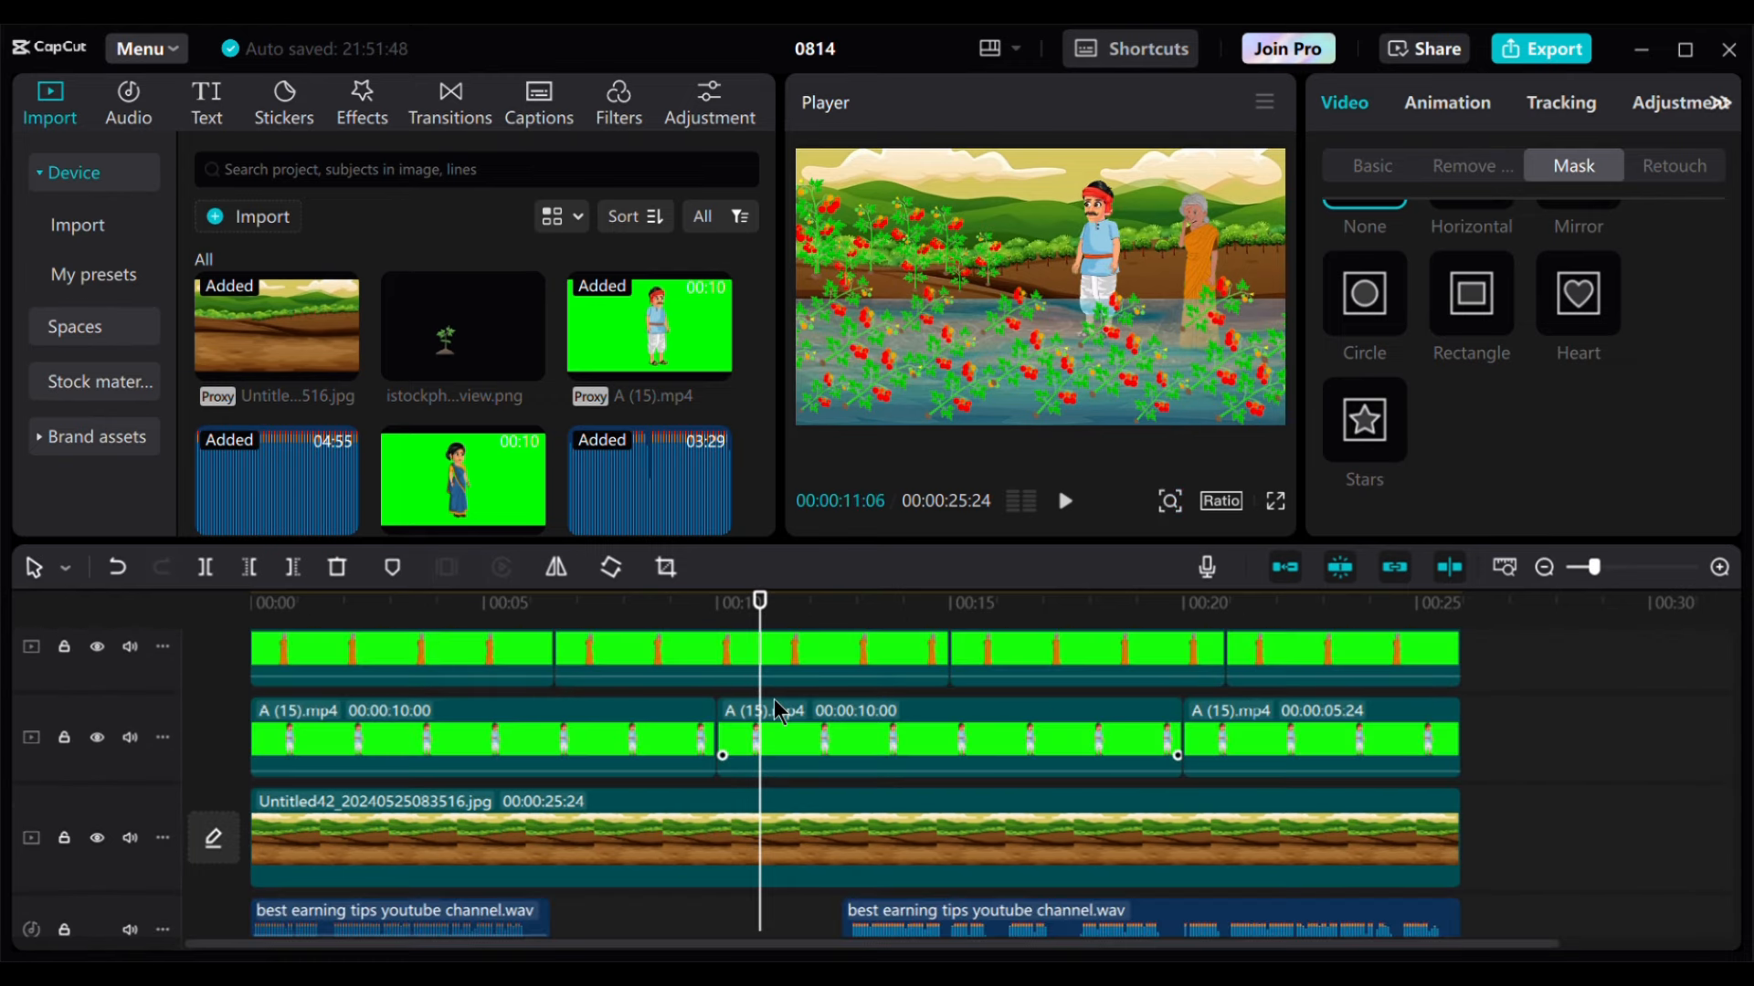
click(832, 726)
drag(1088, 331, 1112, 625)
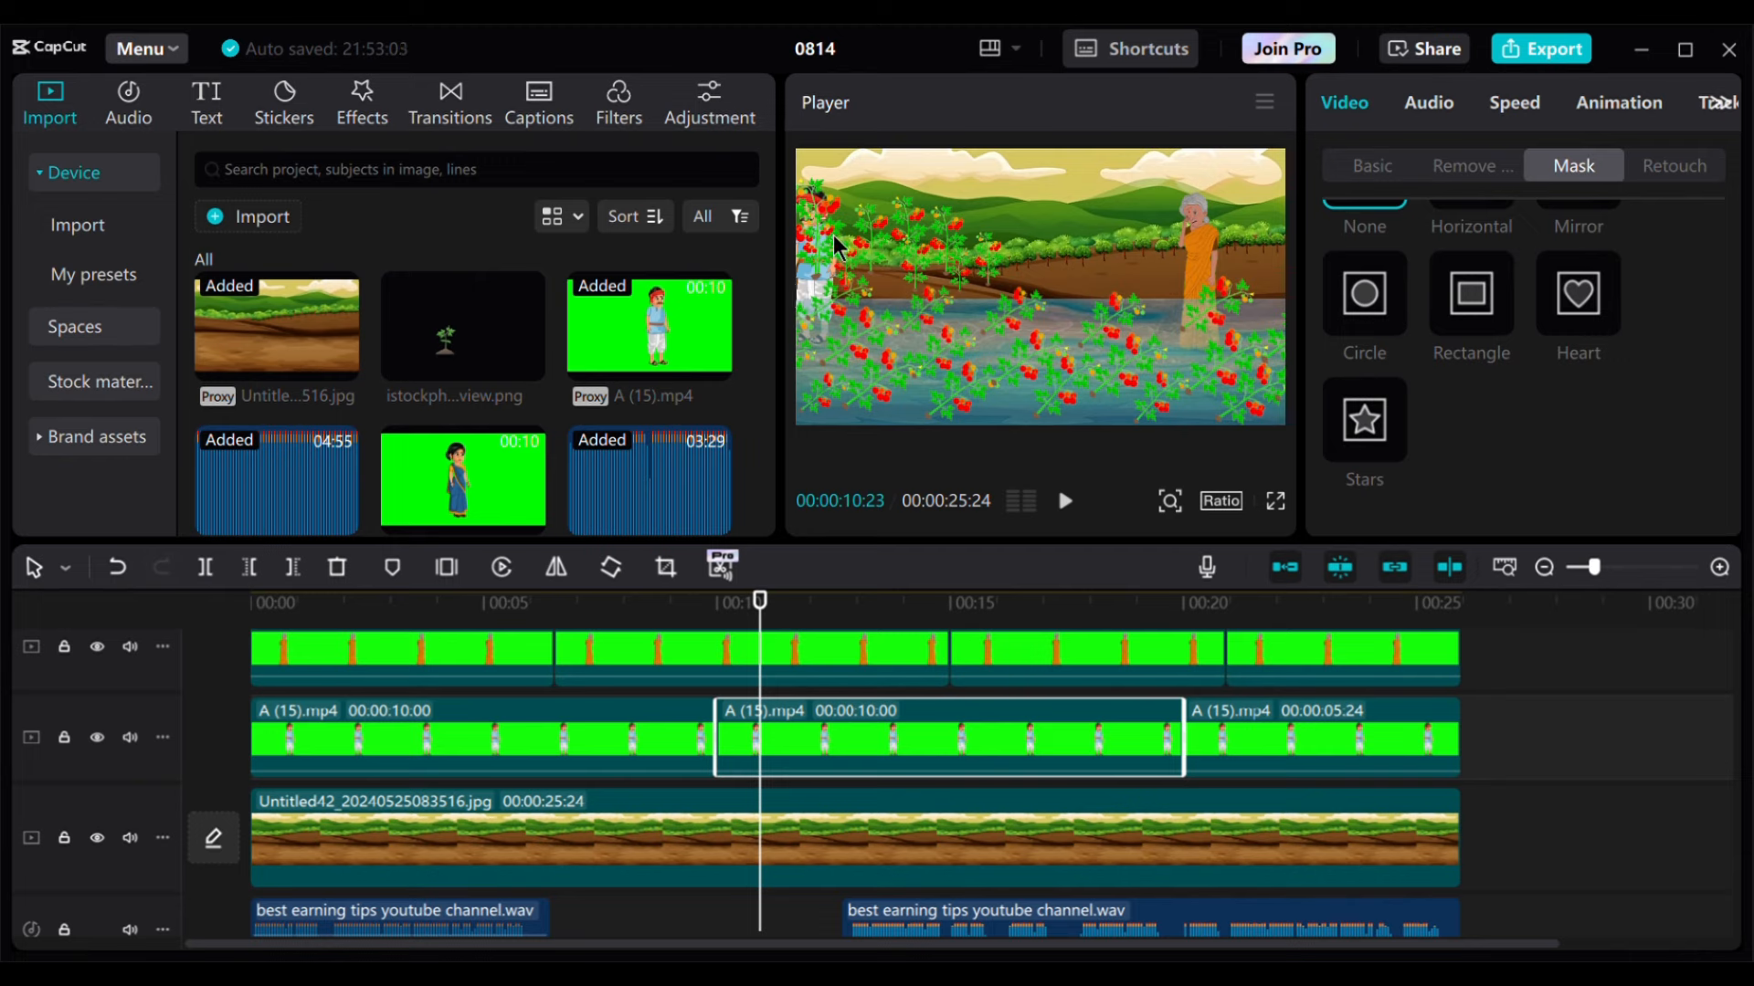
Step: Move the man in the middle A (15).mp4 clip beside the elderly woman and play the scene from the timeline's start
drag(854, 251, 1124, 256)
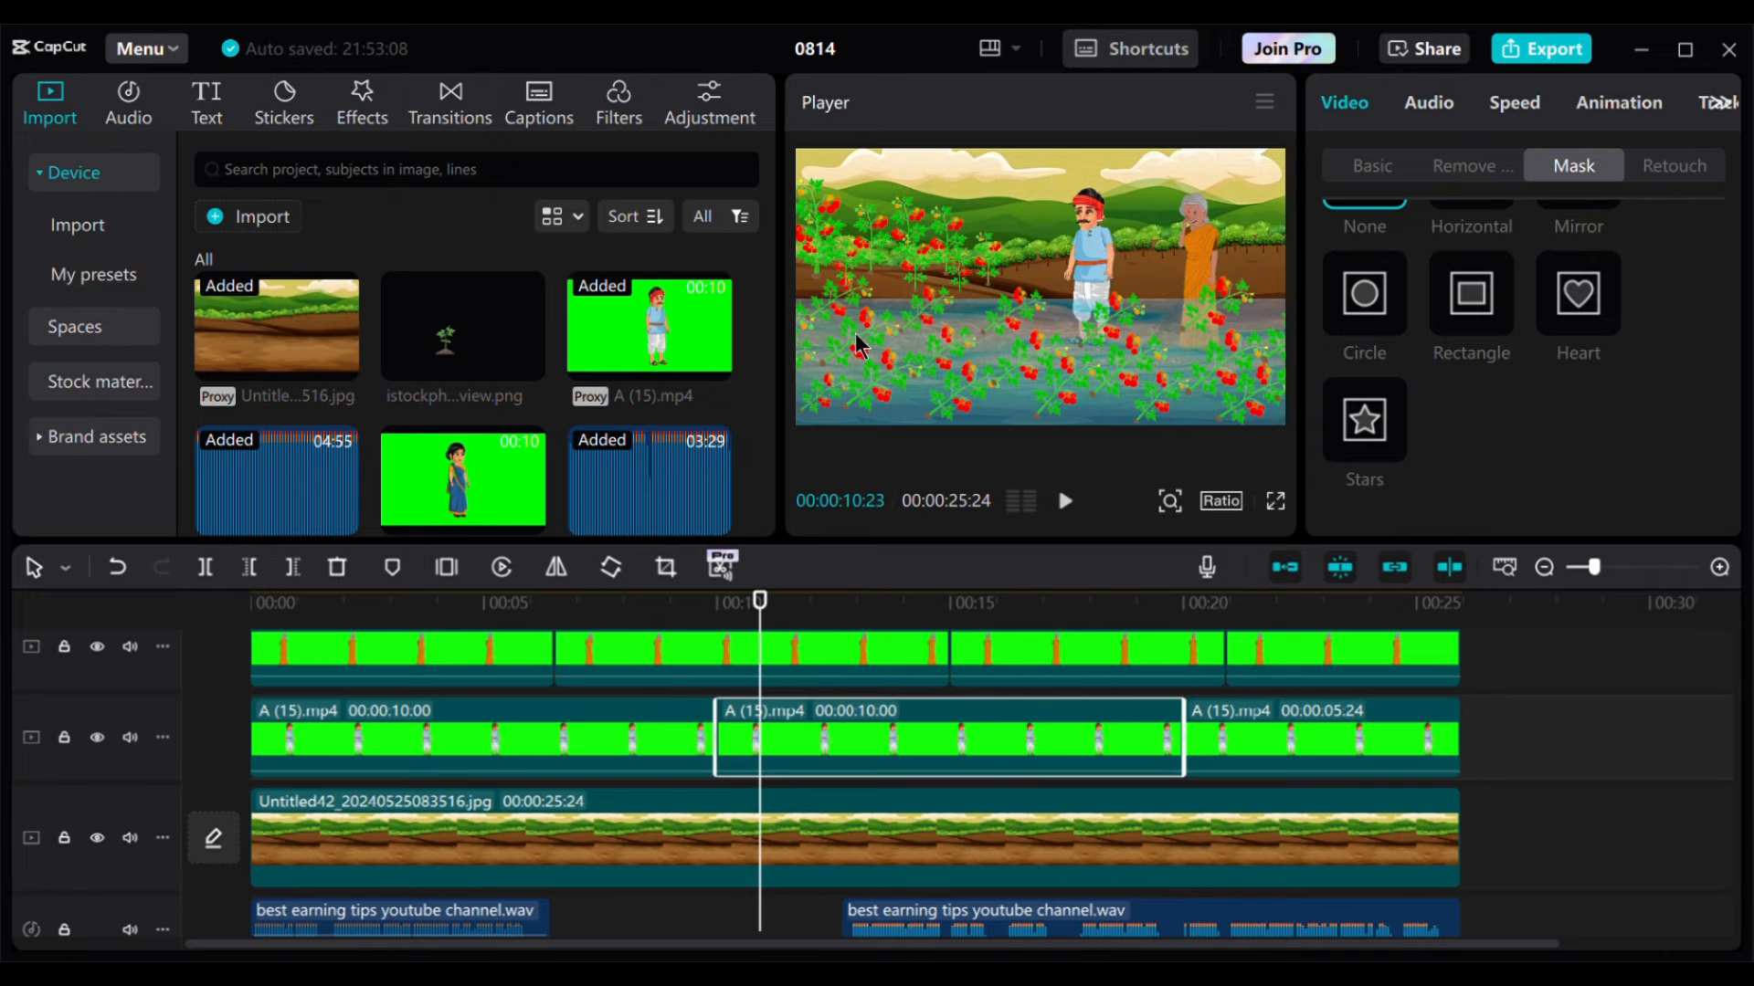
drag(761, 600, 208, 726)
key(space)
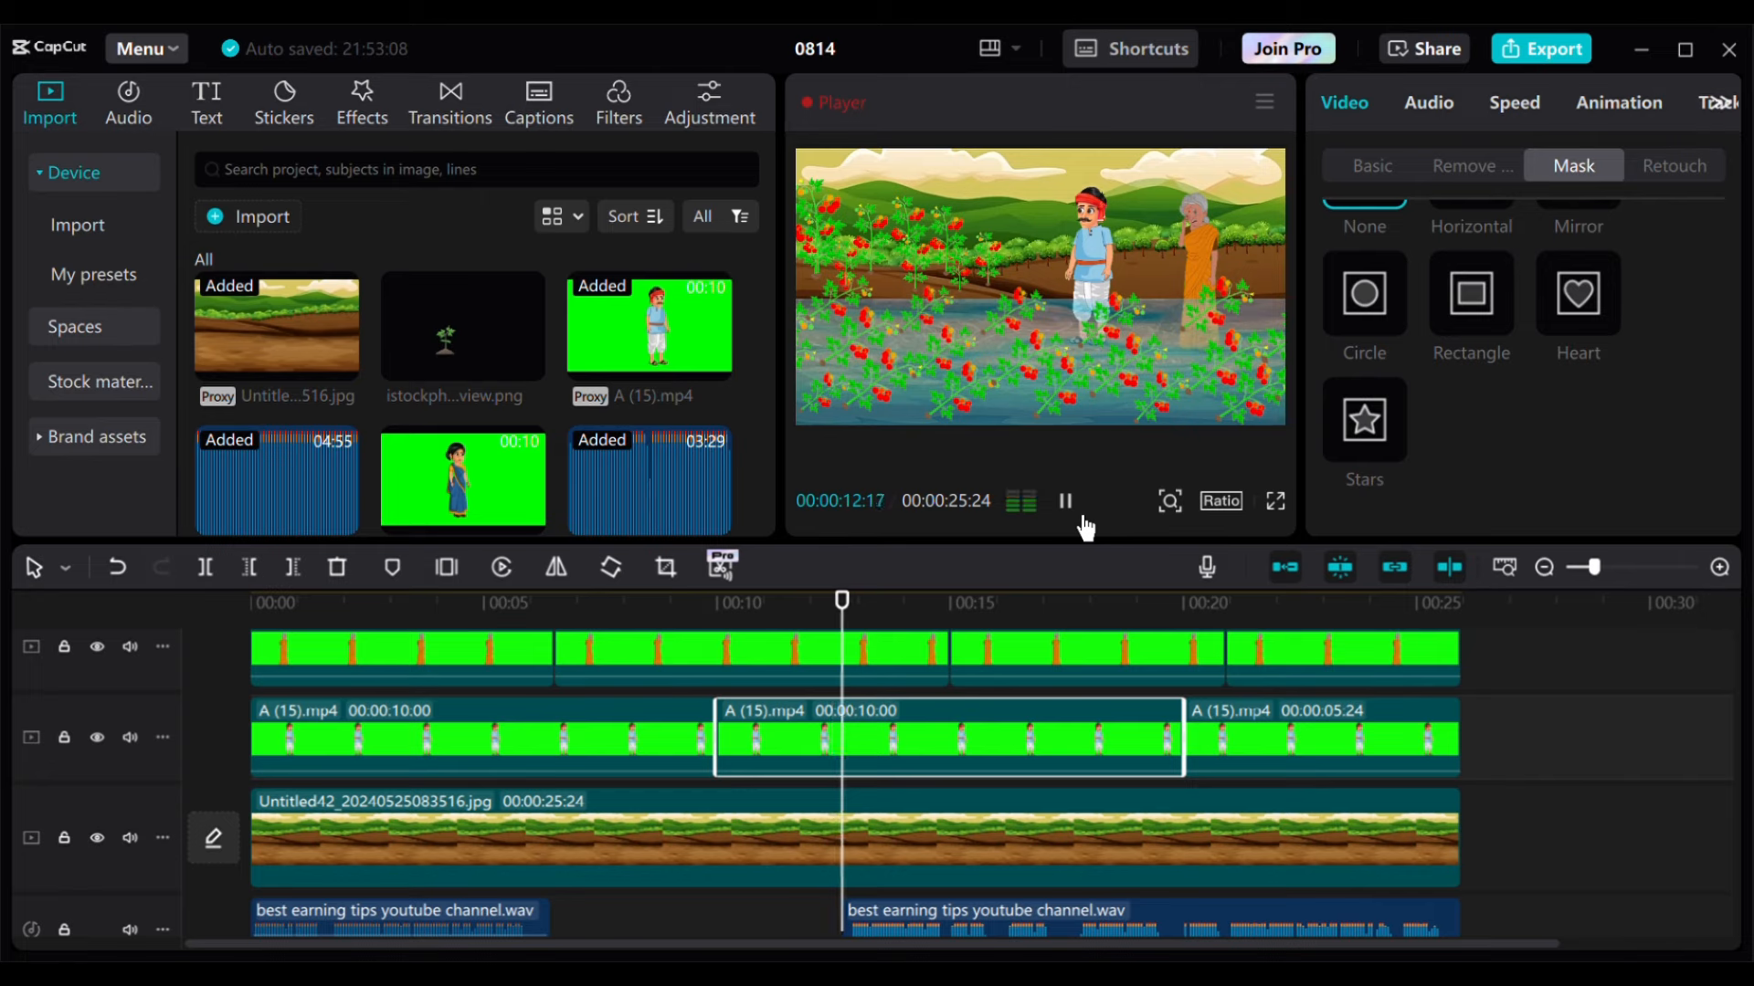
click(1065, 501)
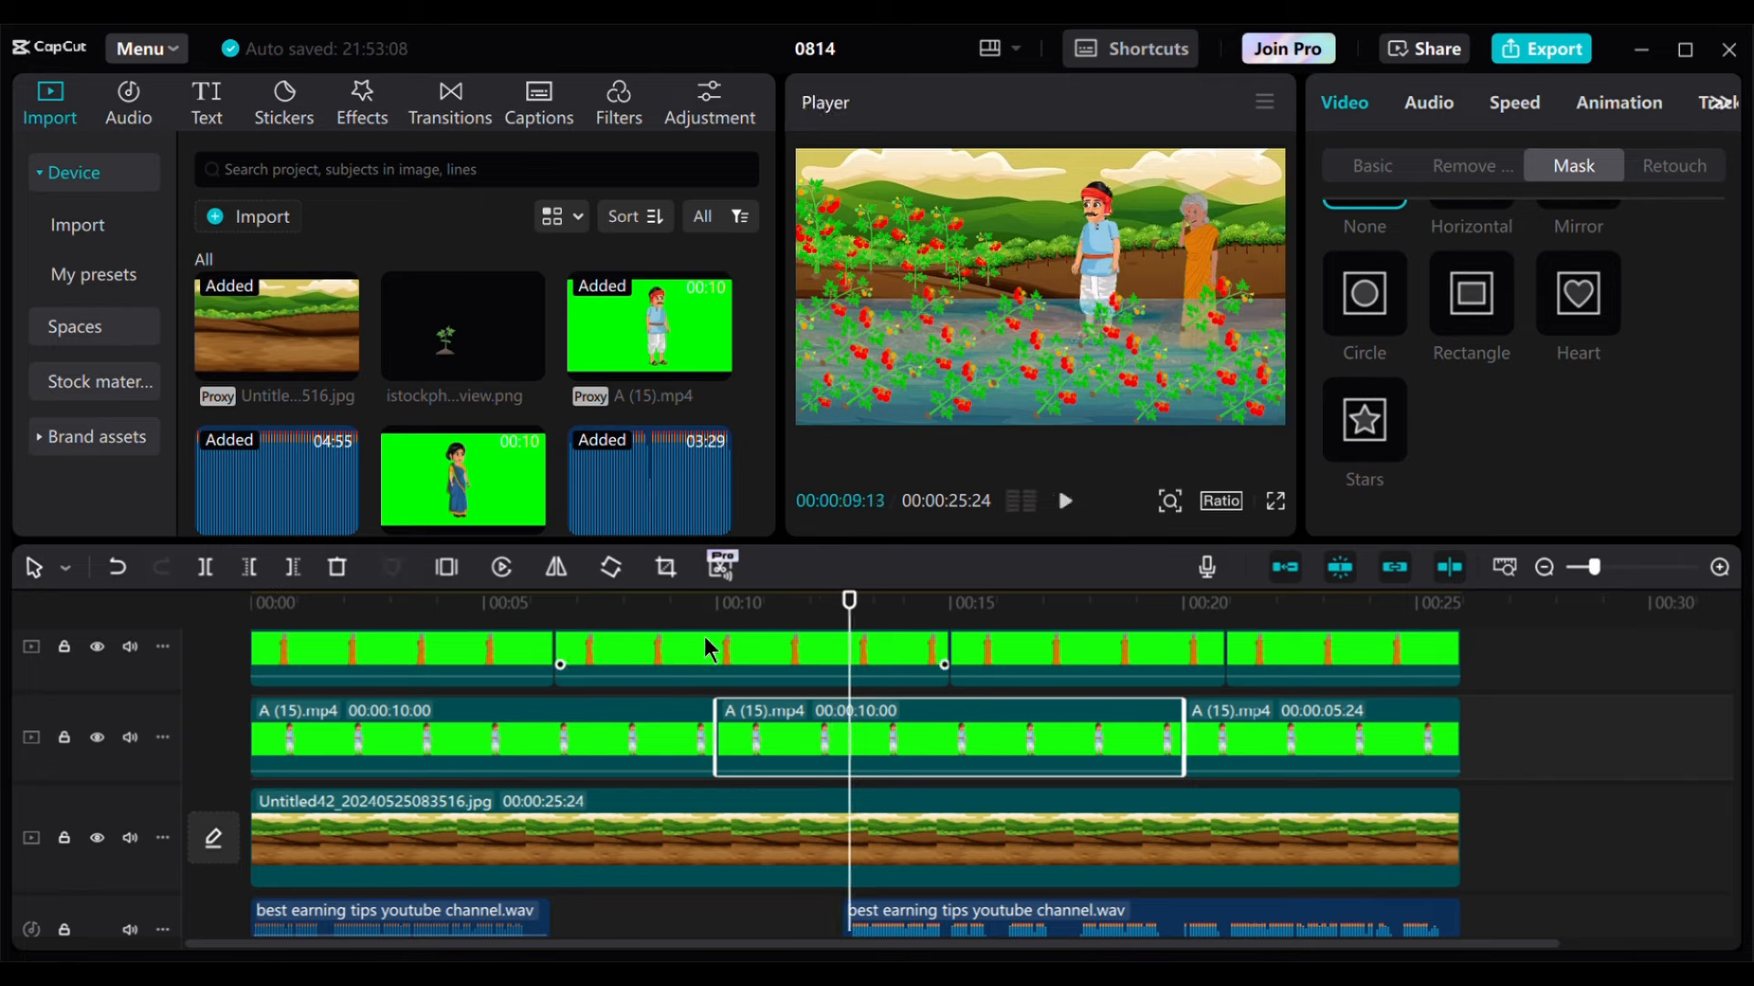
Step: Examine the gap between the two voice-over clips, the music and bird-sound tracks, and the character clips stacked above them
click(567, 607)
scroll(559, 649, down, 3)
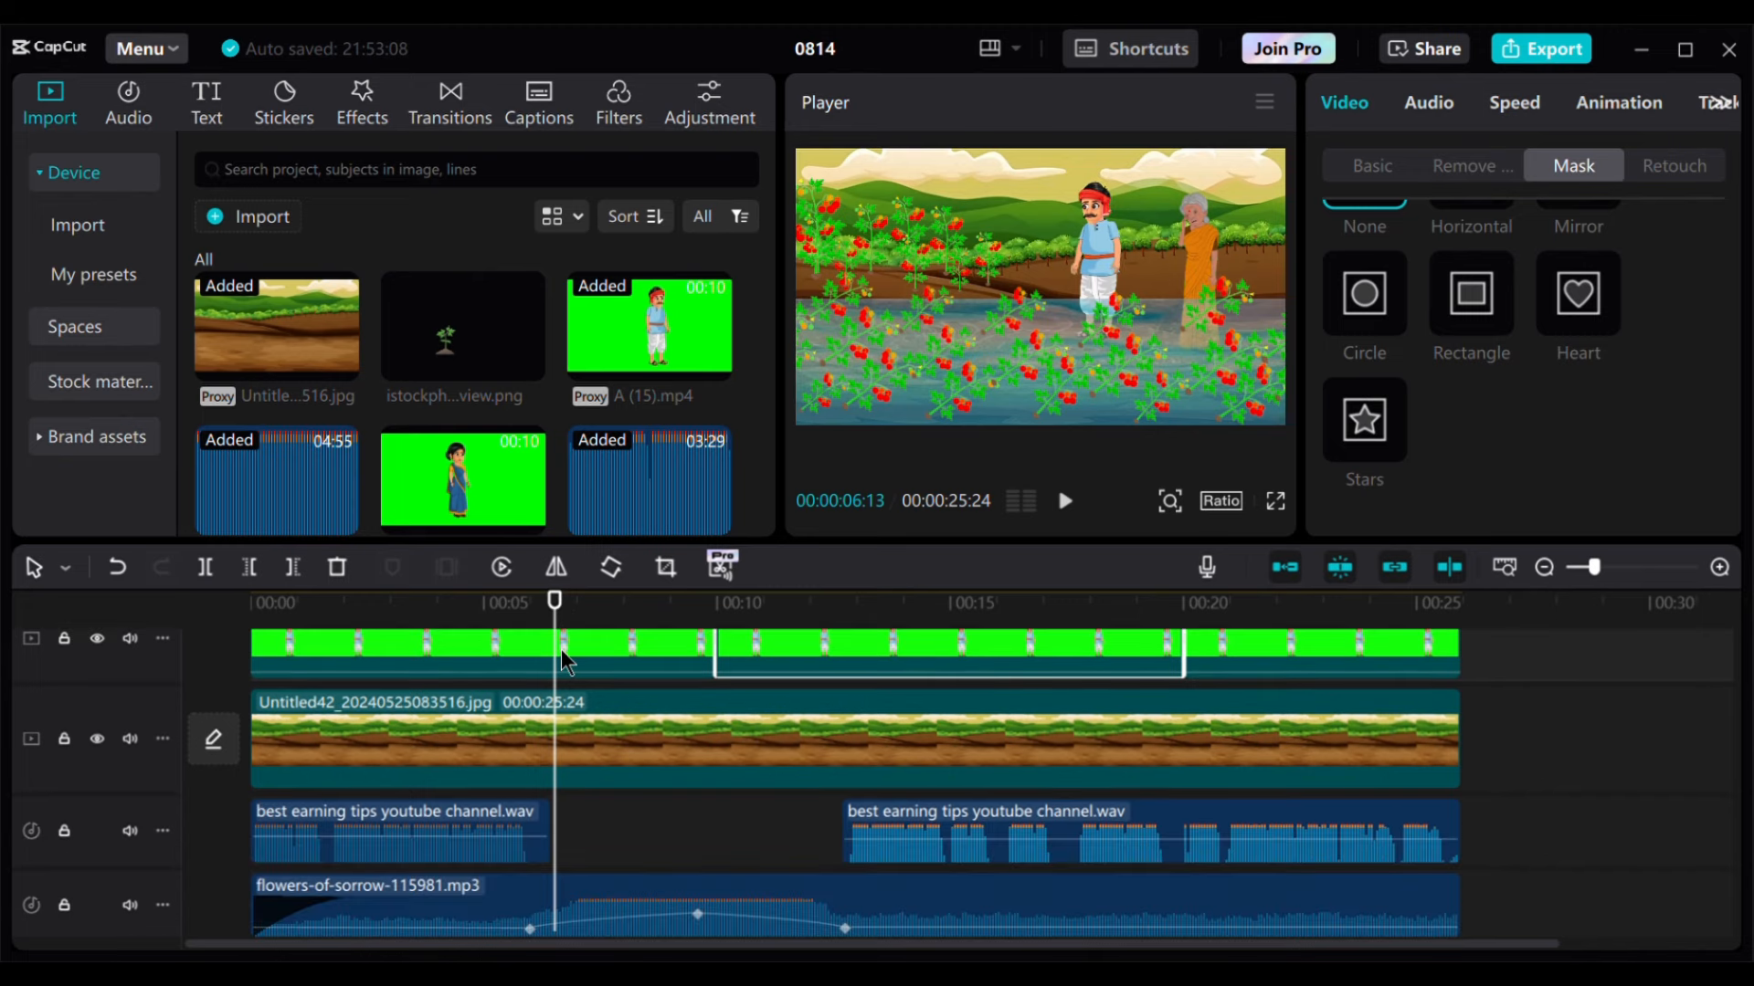
scroll(546, 654, up, 1)
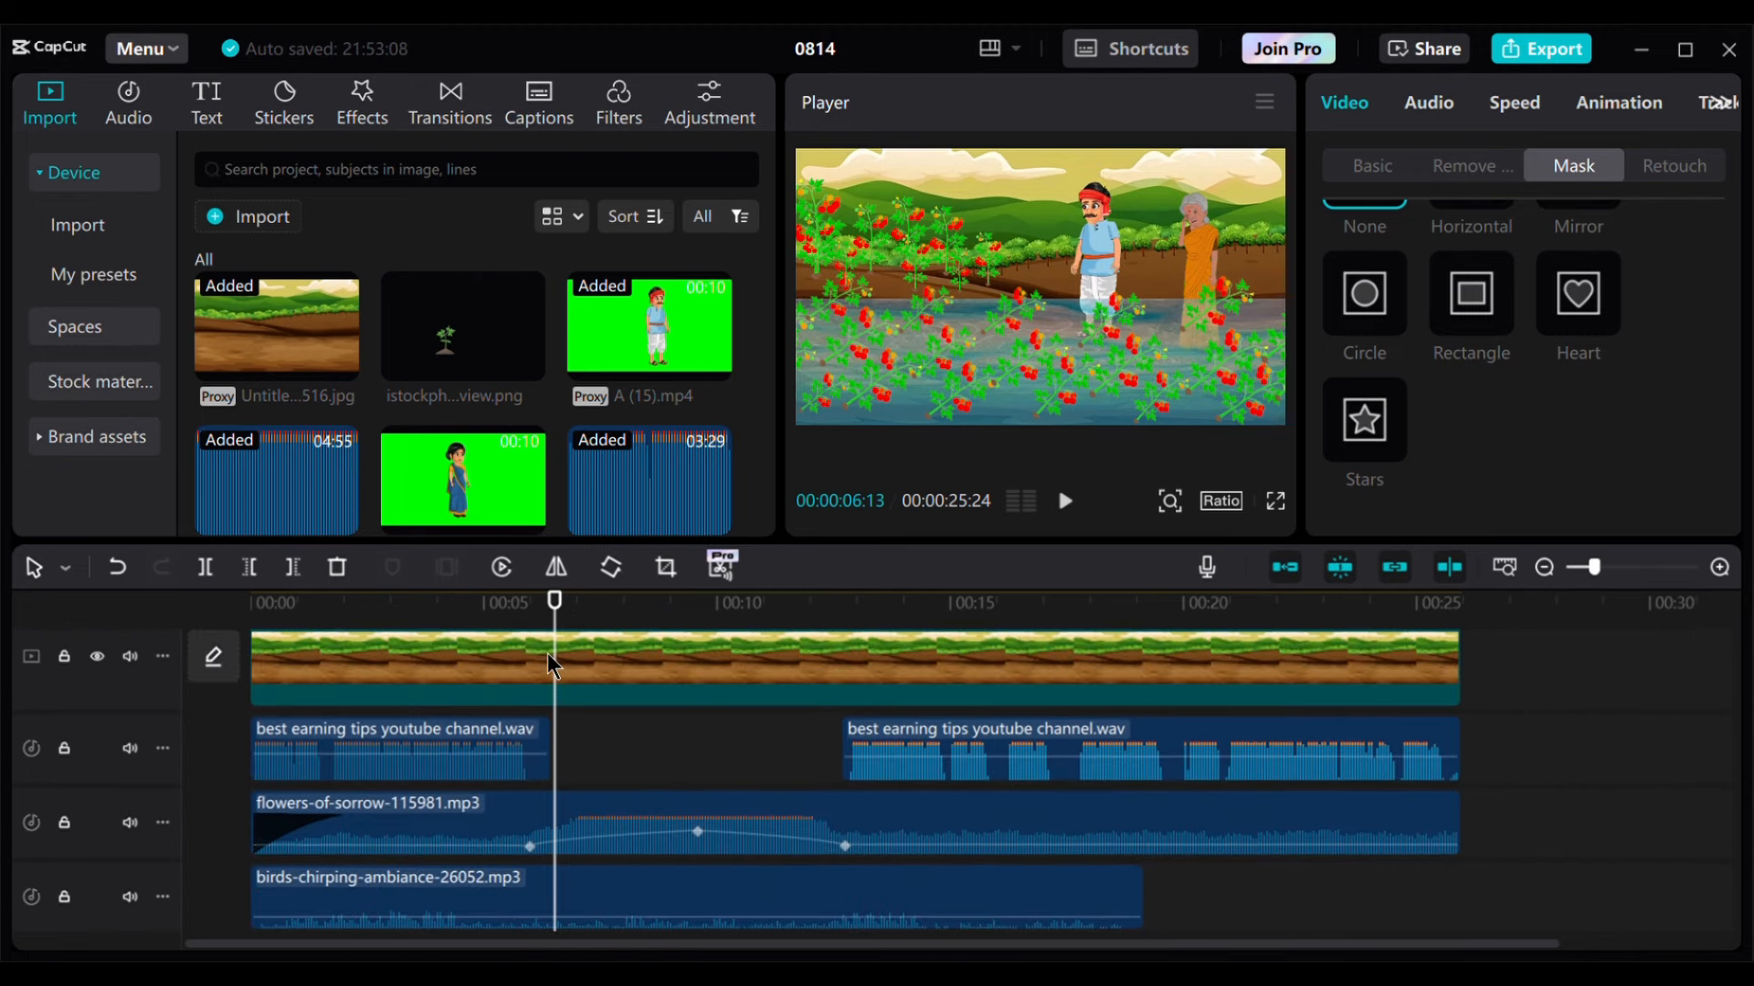
drag(567, 619, 841, 773)
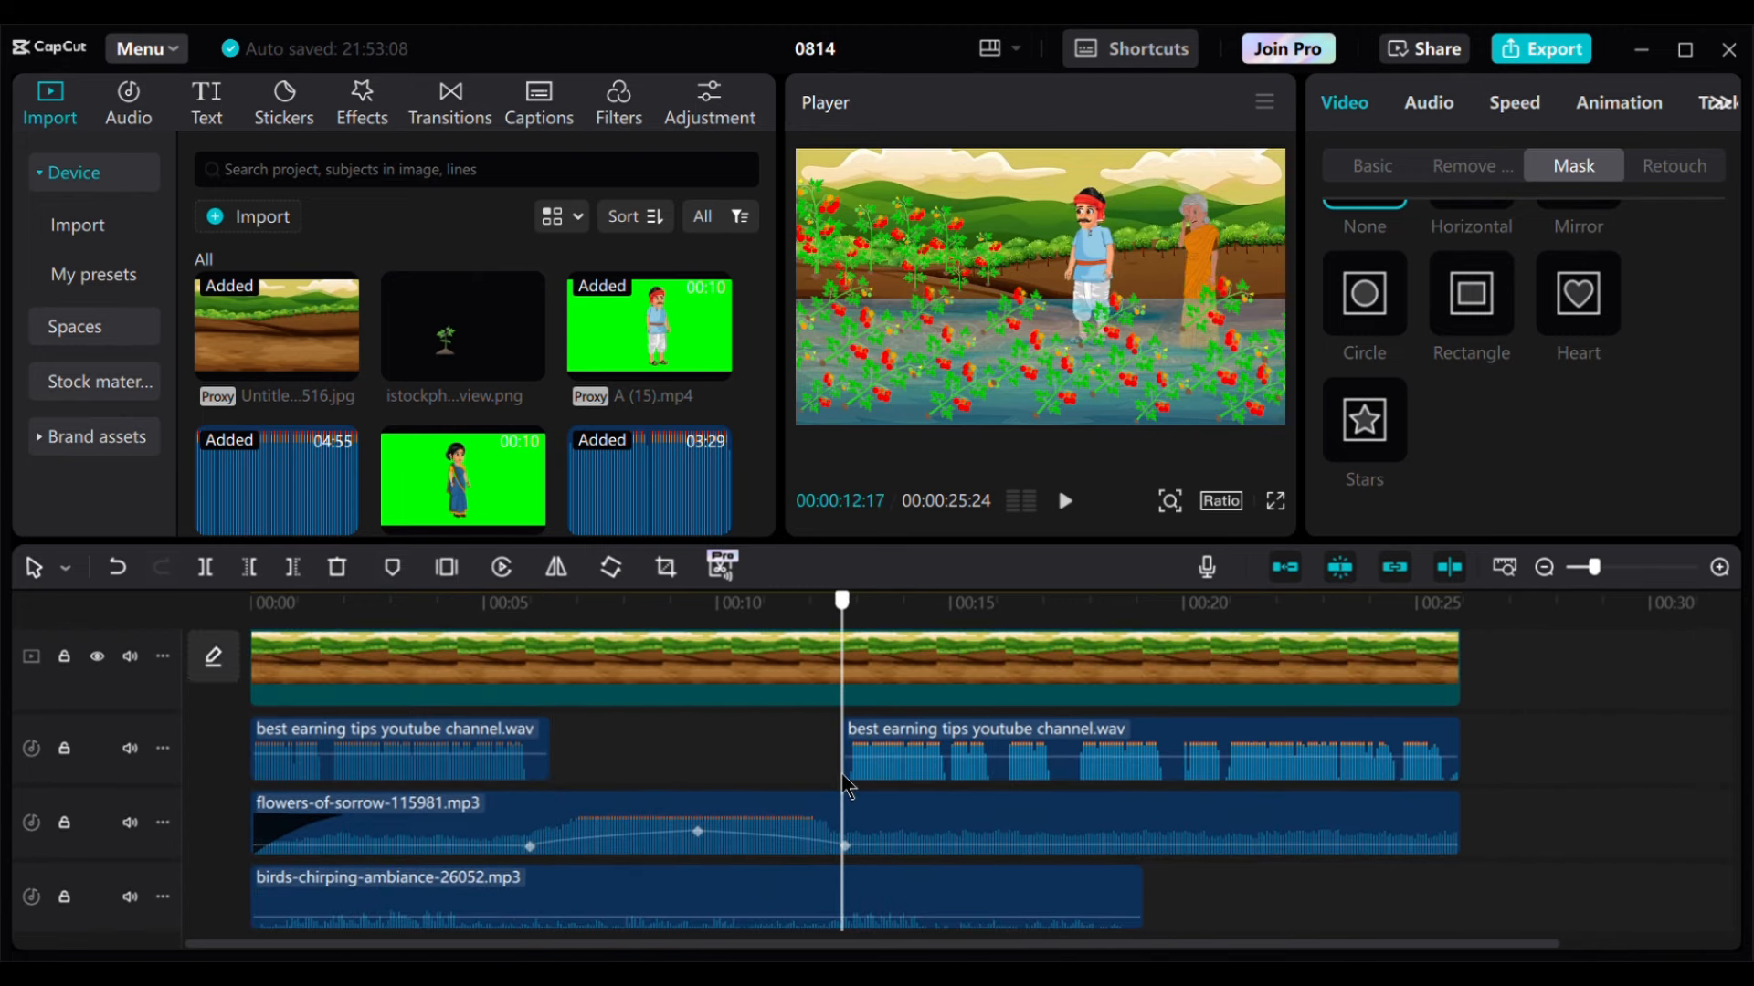
scroll(862, 777, up, 2)
scroll(862, 776, up, 3)
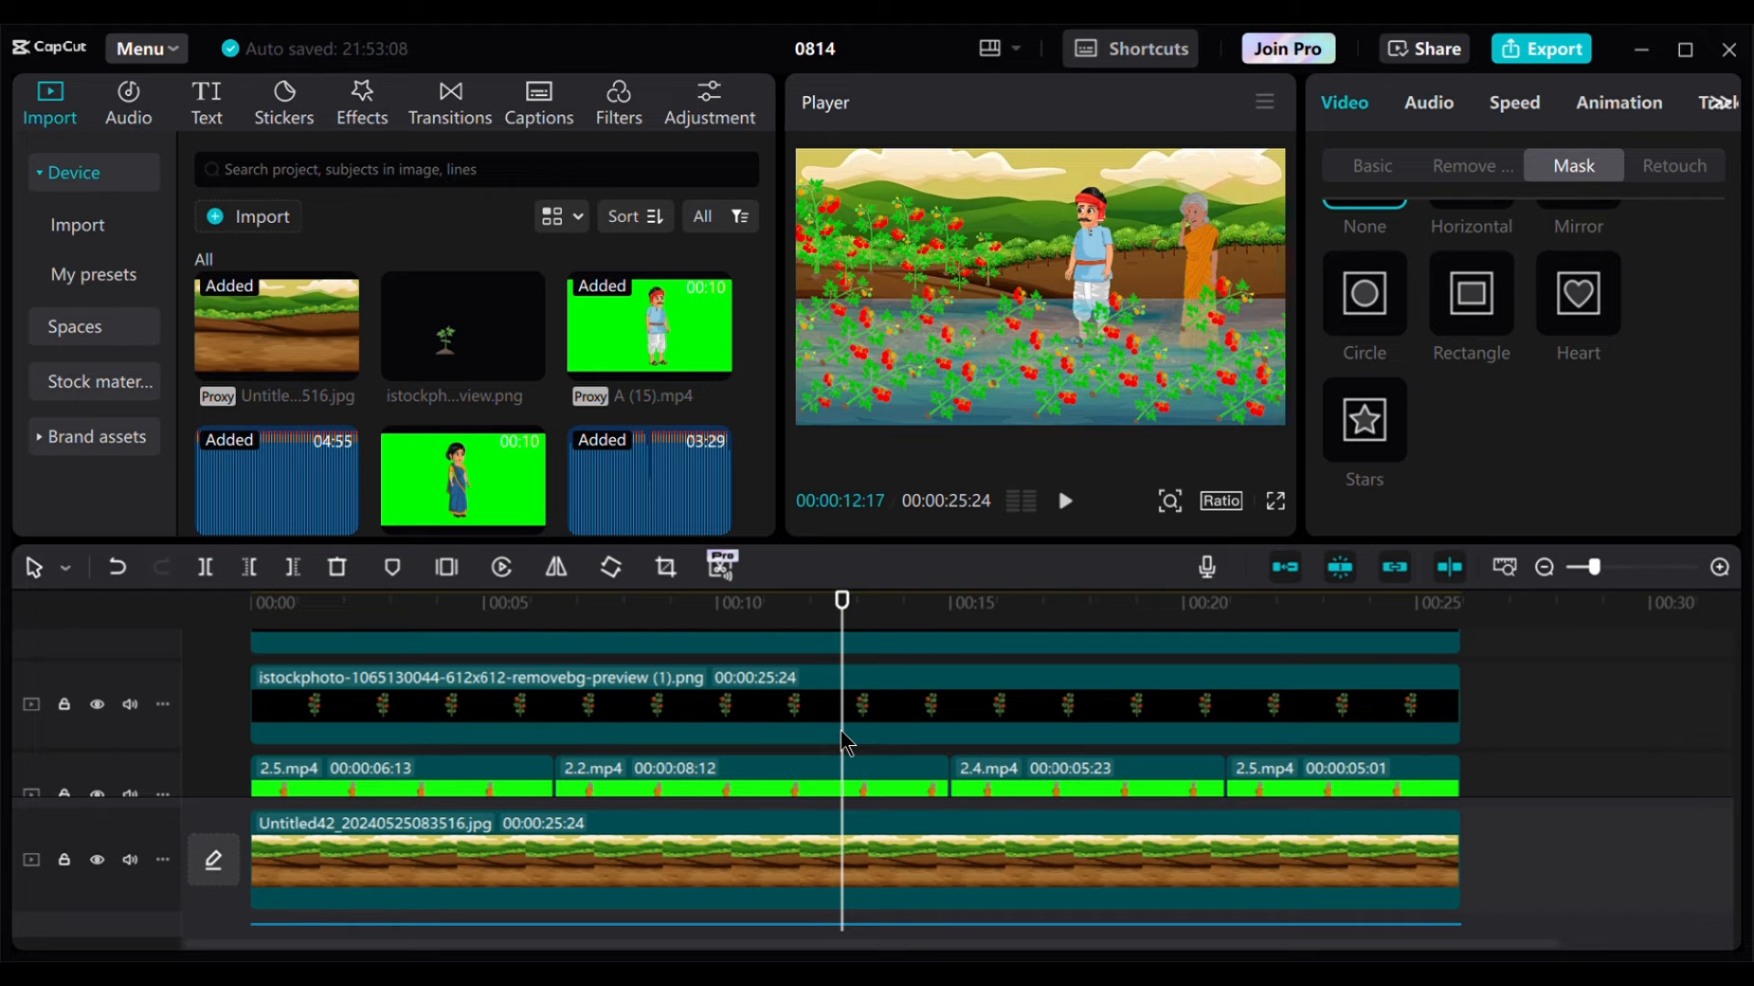
scroll(845, 741, down, 3)
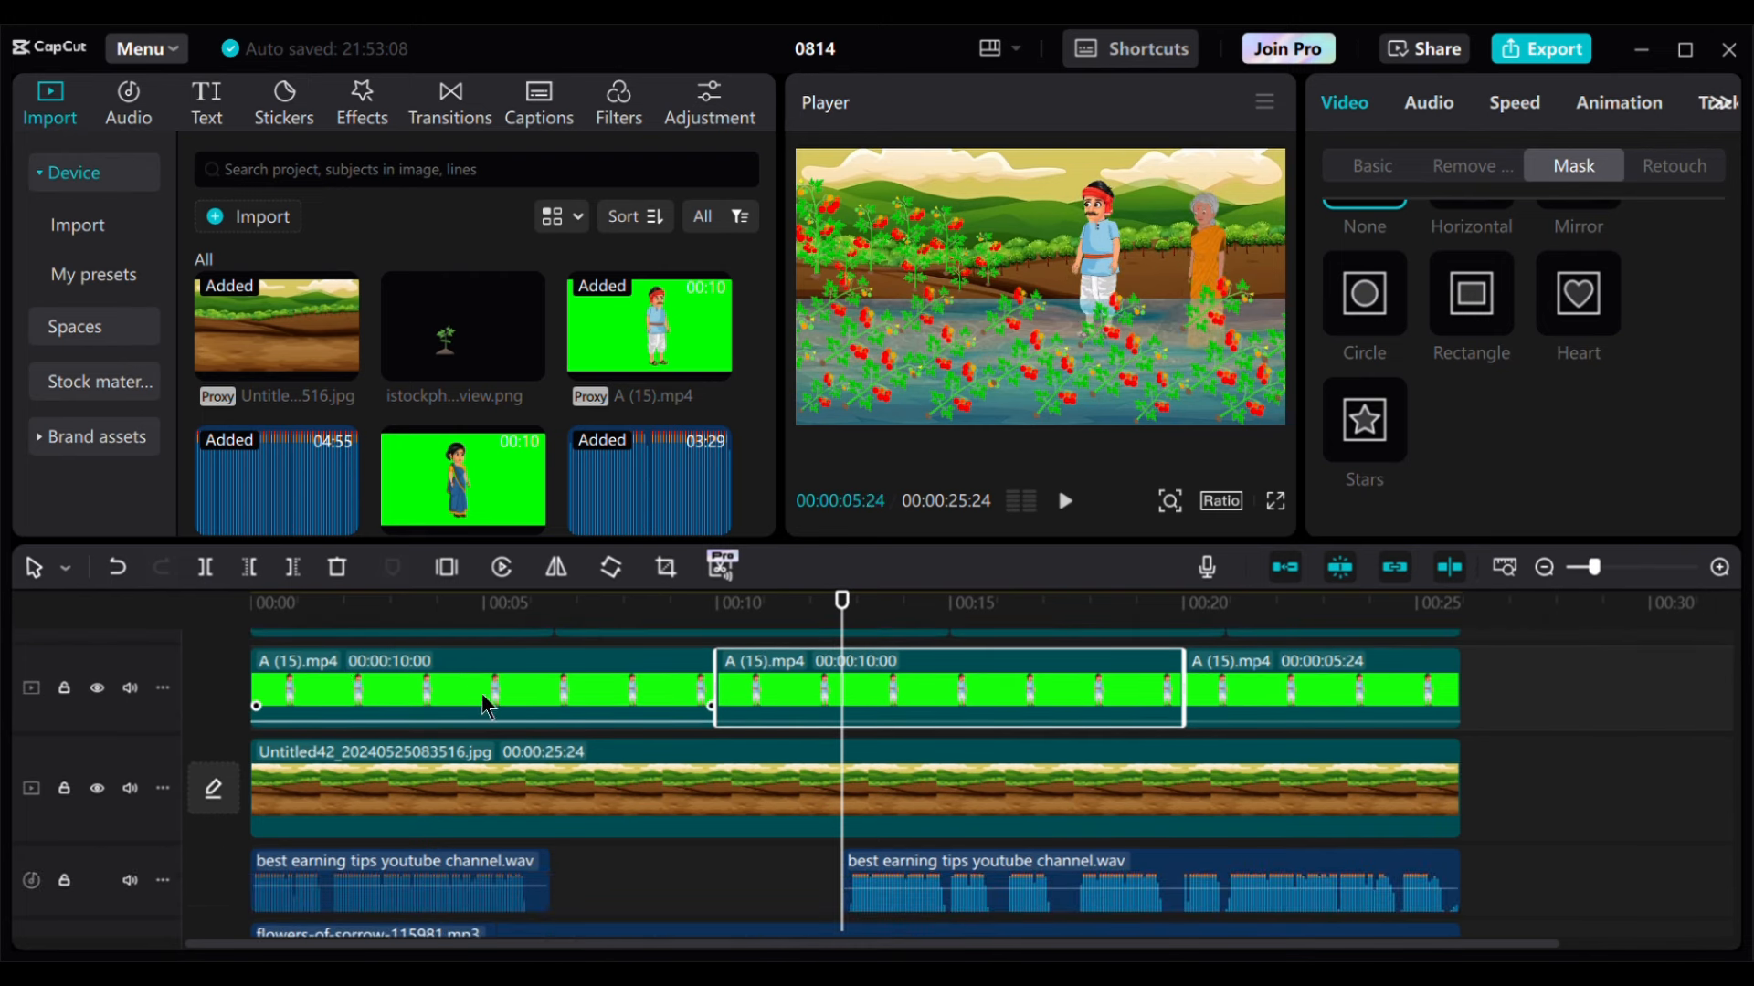
scroll(807, 722, up, 3)
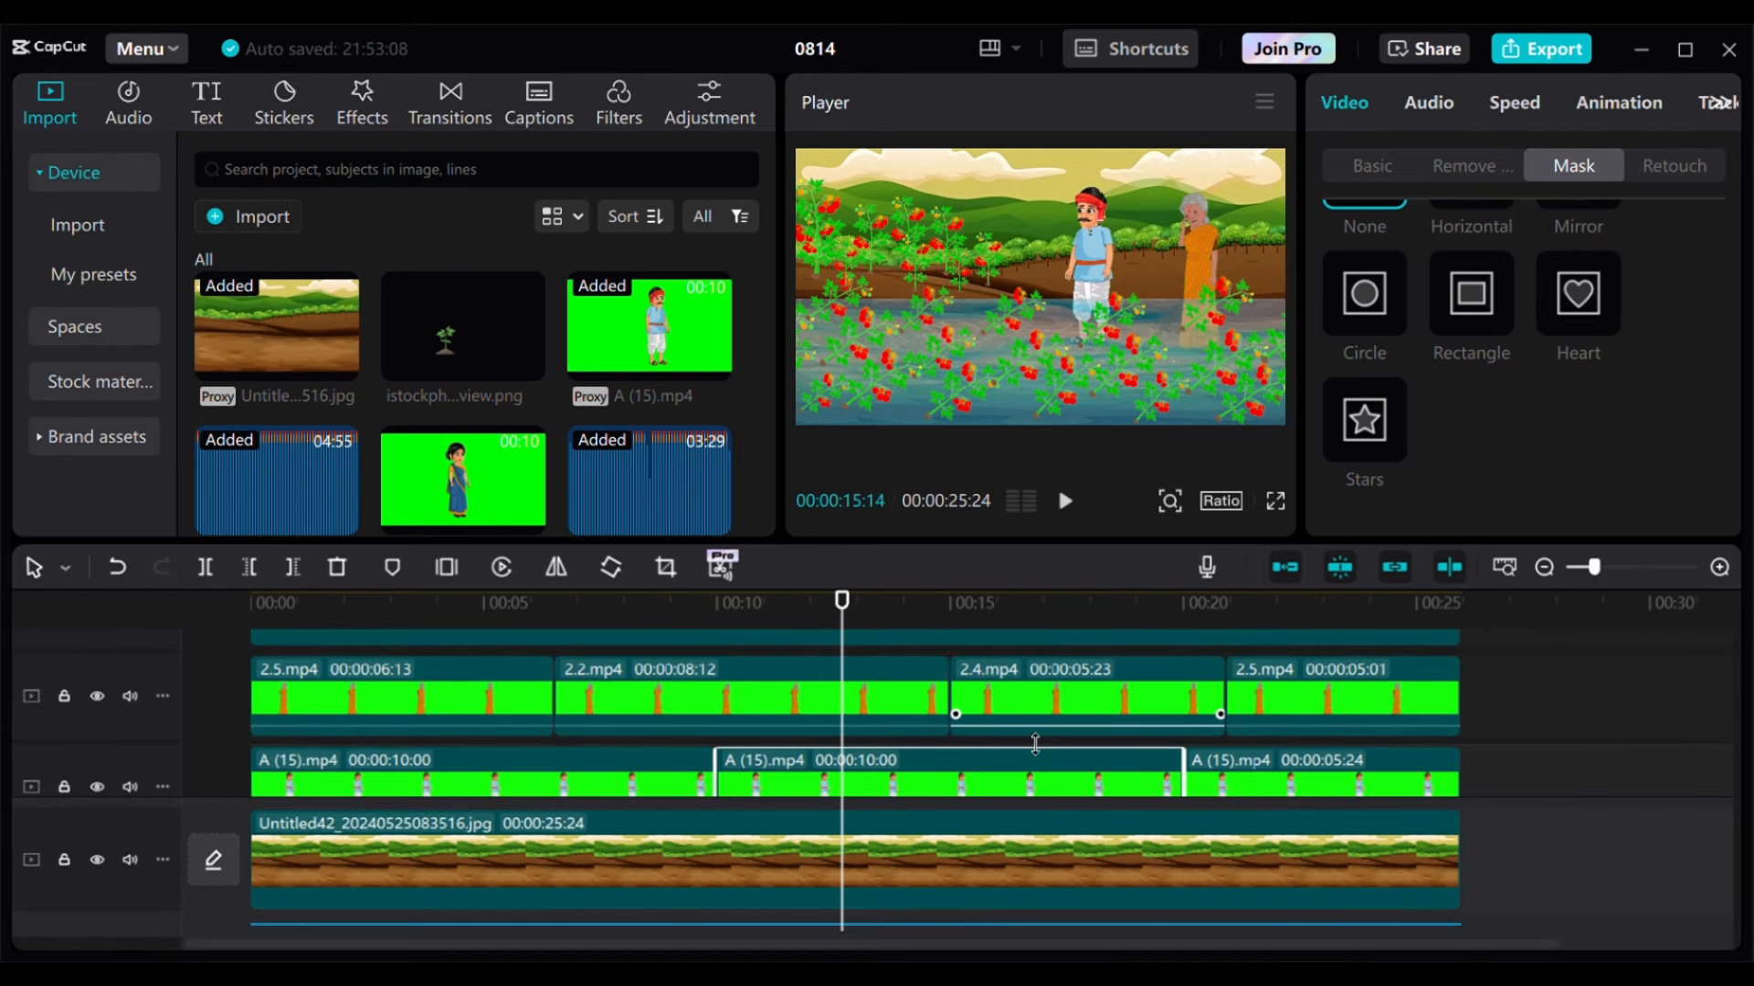
Step: Select the elderly woman's 2.4.mp4 clip together with the final 2.5.mp4 clip on the timeline
click(1291, 683)
click(1513, 681)
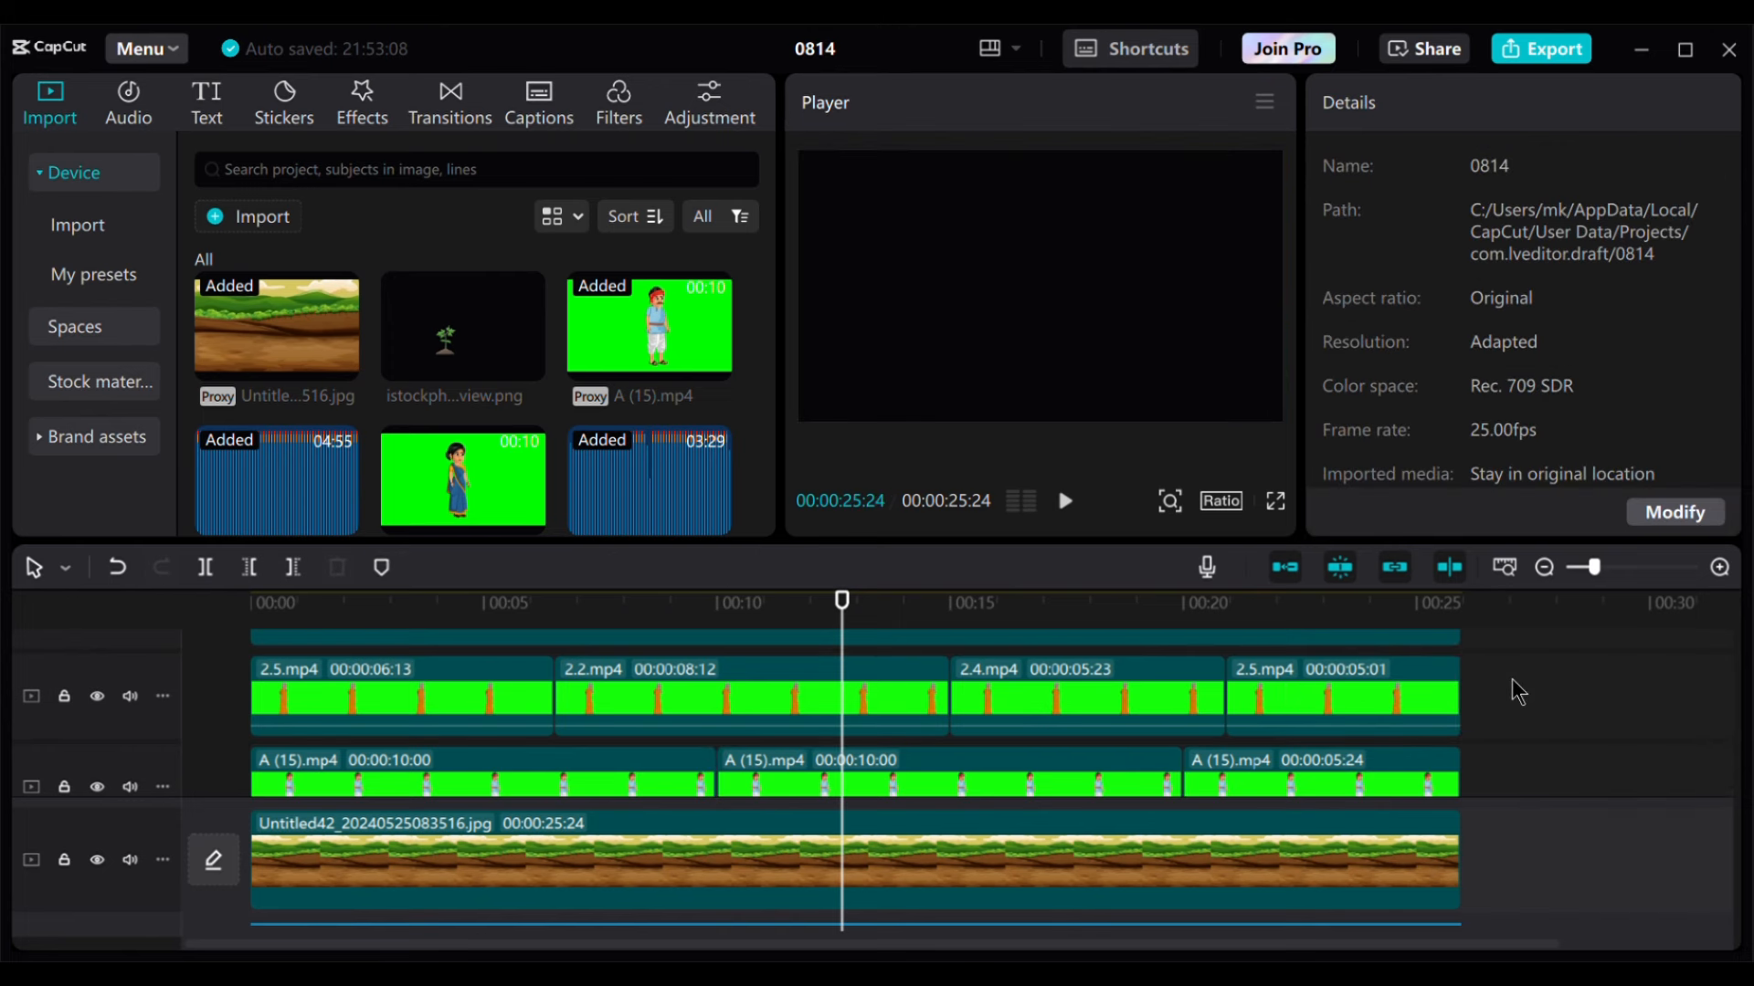
click(1510, 678)
click(1086, 694)
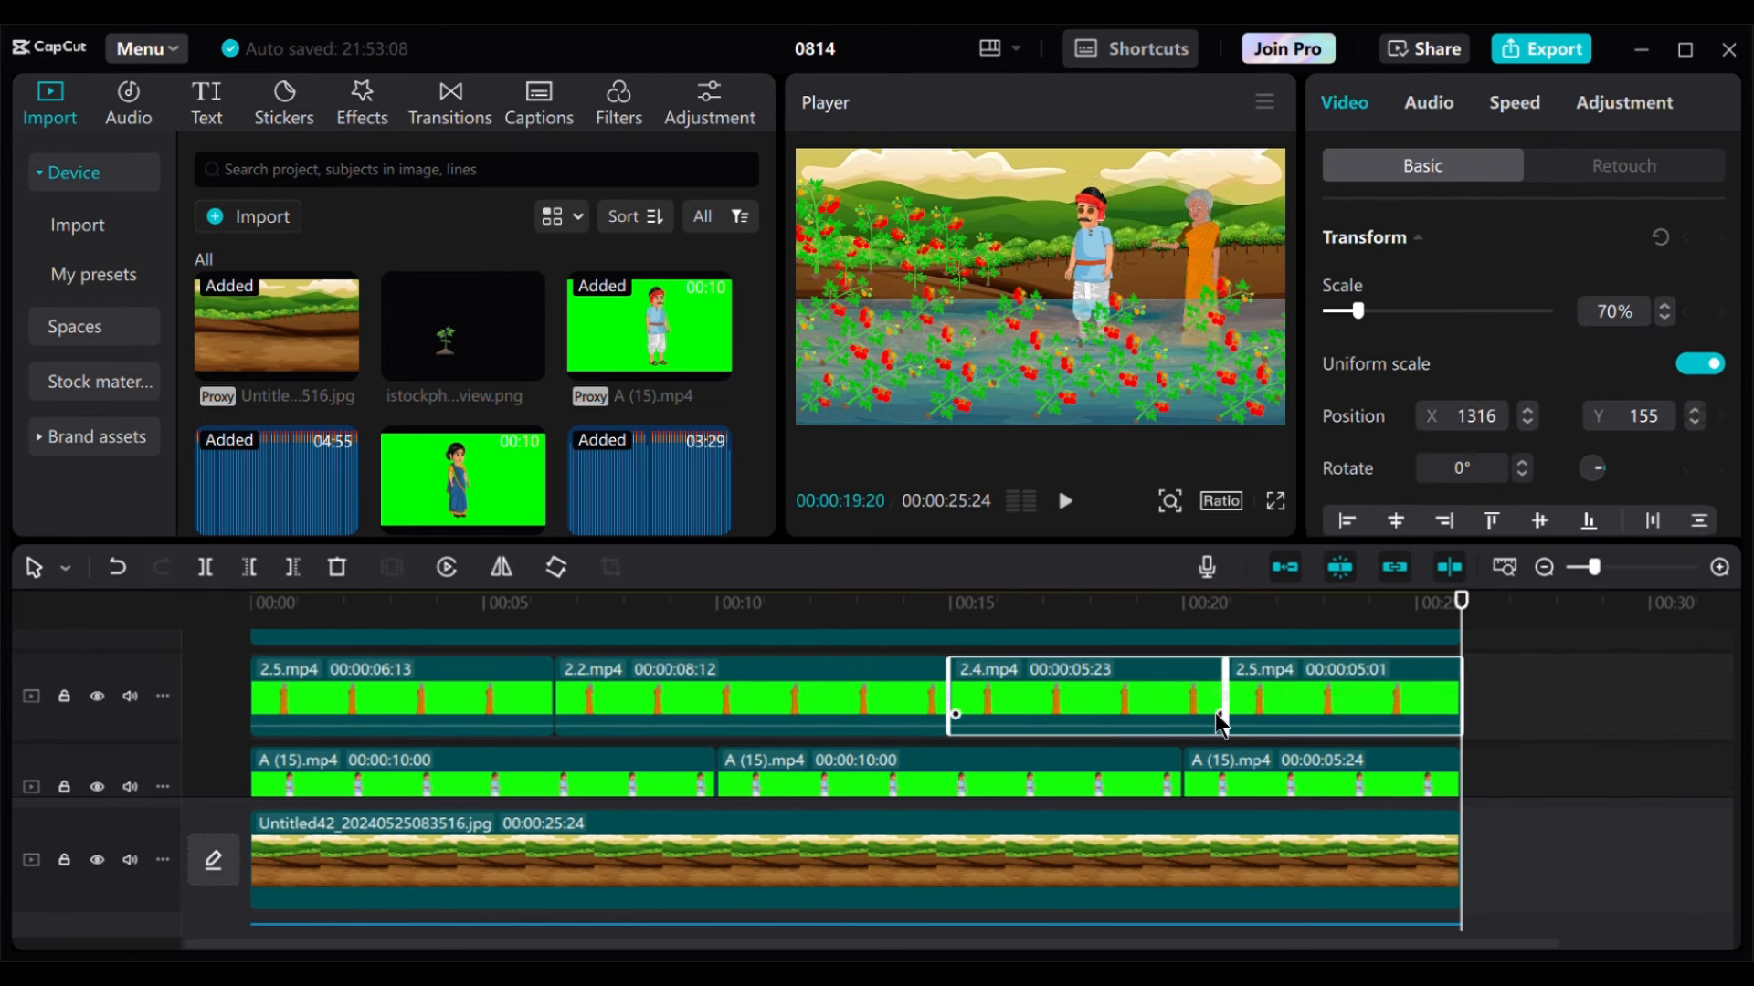
click(1244, 690)
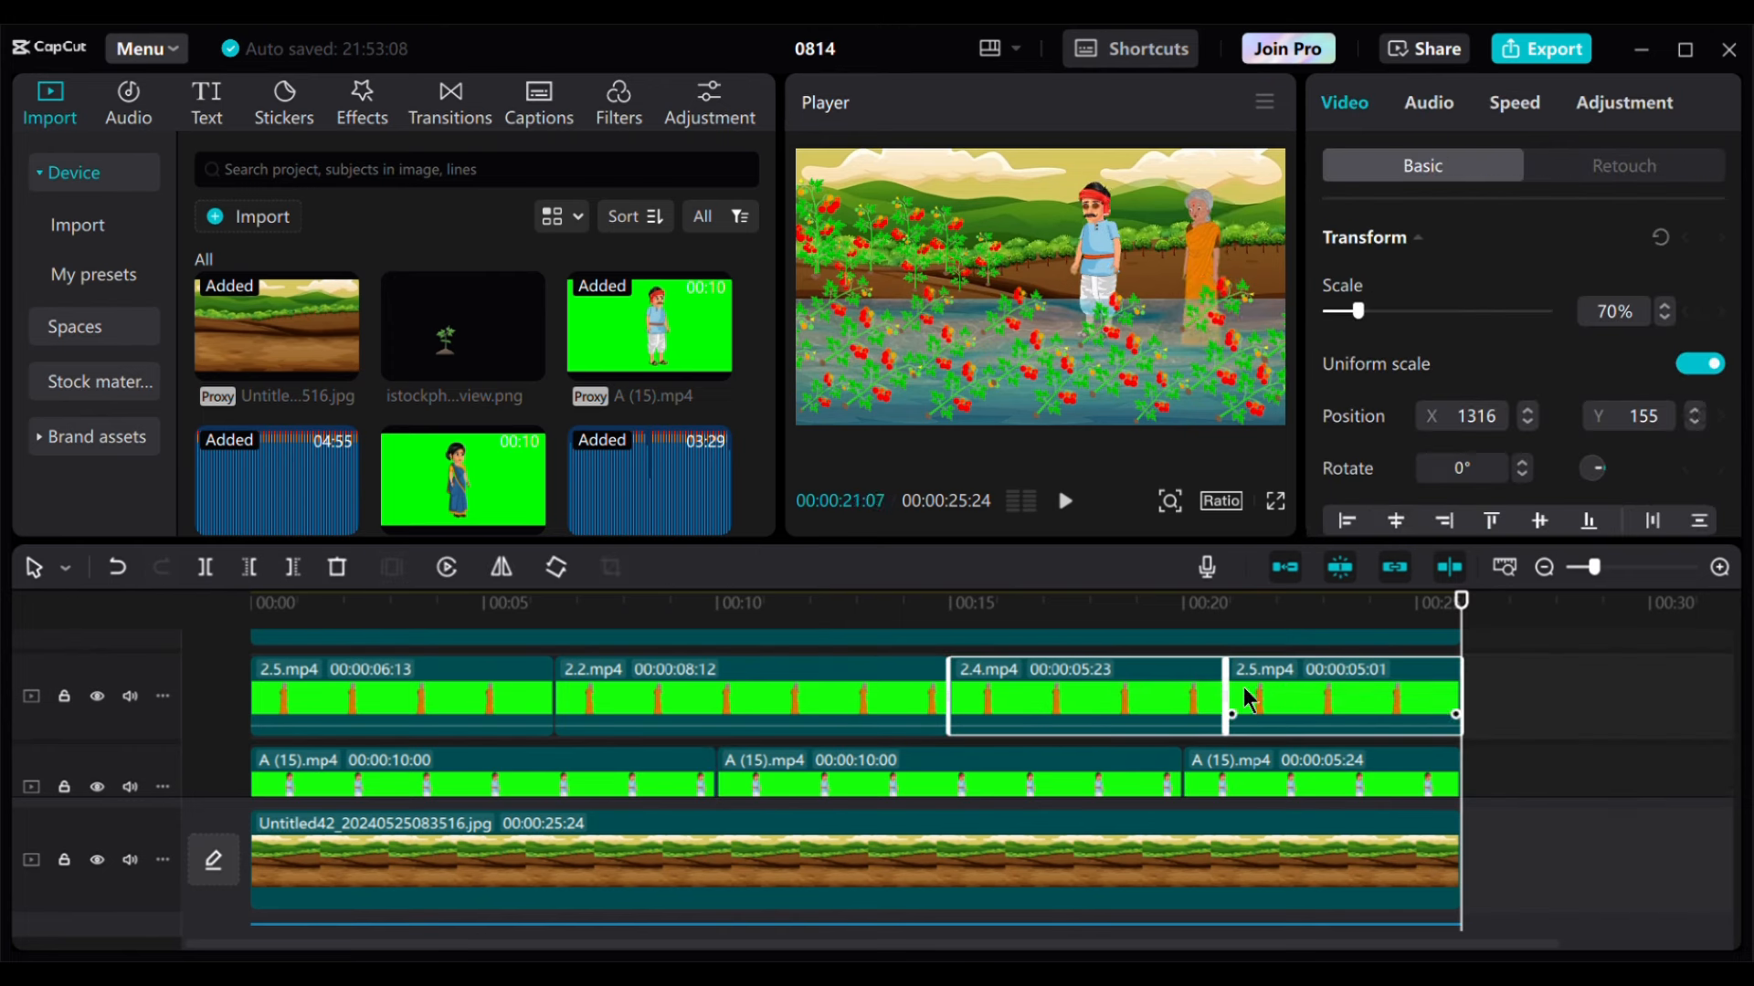